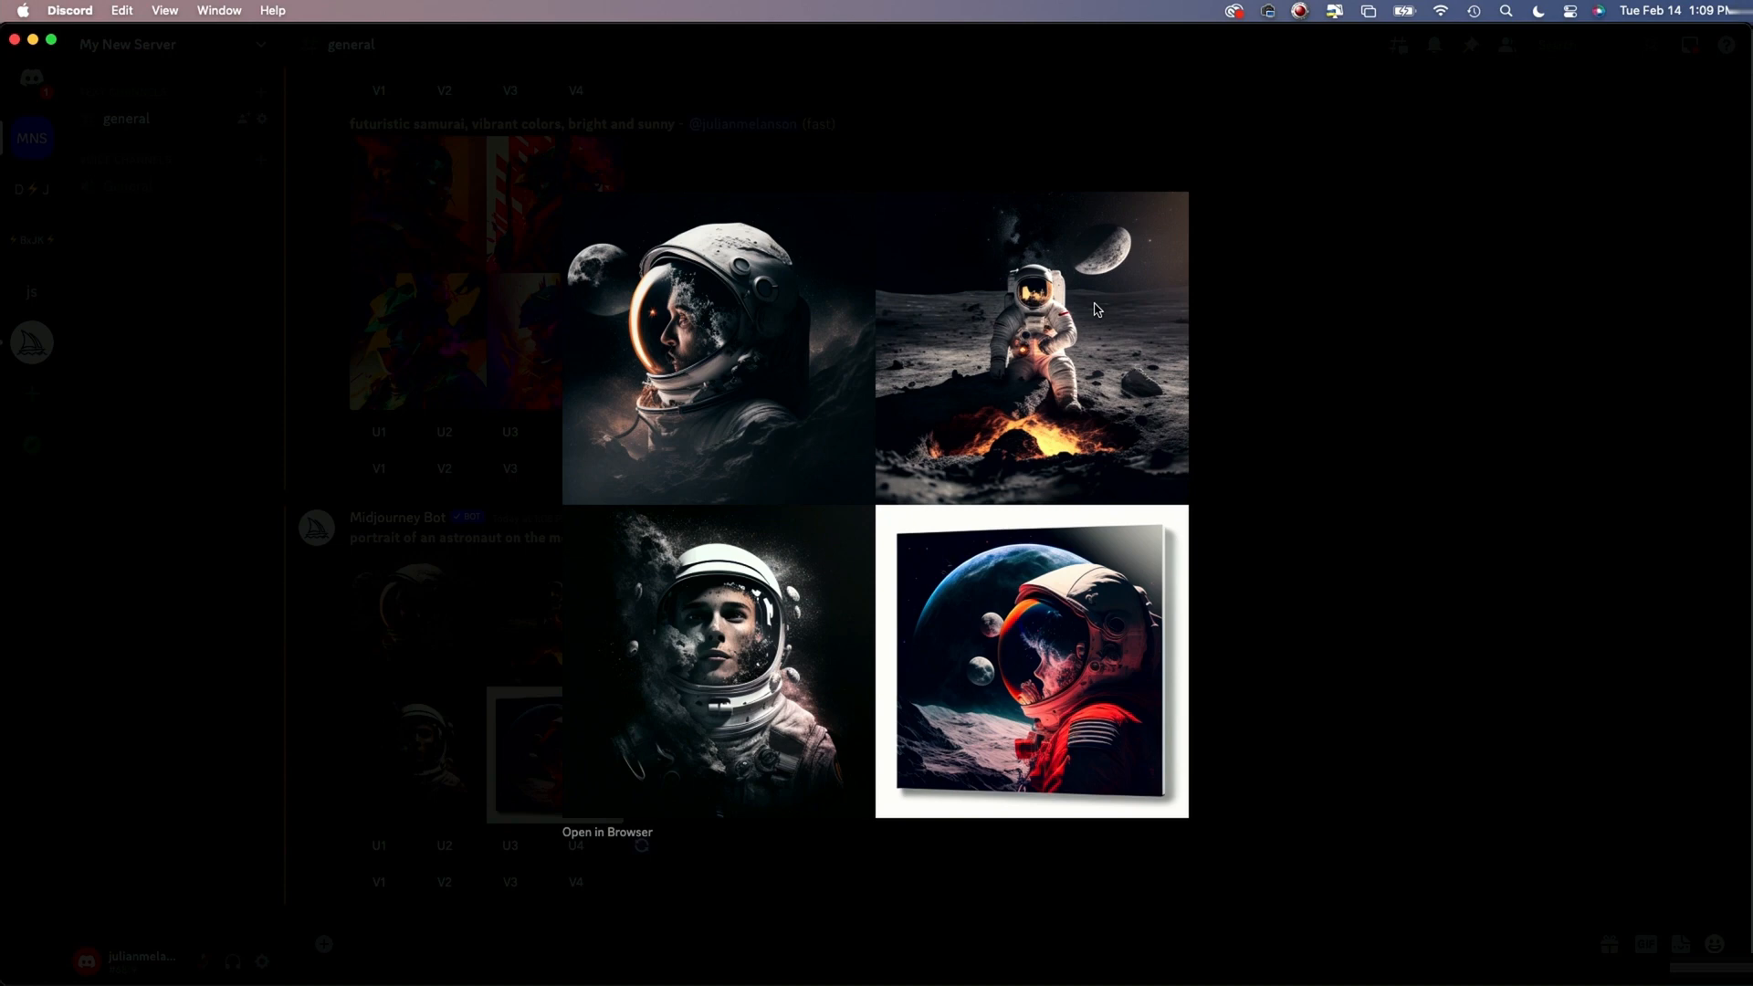
Close the enlarged astronaut preview and submit an /imagine prompt to the Midjourney Bot reading "scuba diver driving a car"
{"action": "left_click", "coordinate": [1265, 379]}
{"action": "left_click", "coordinate": [372, 952]}
{"action": "type", "text": "/ima"}
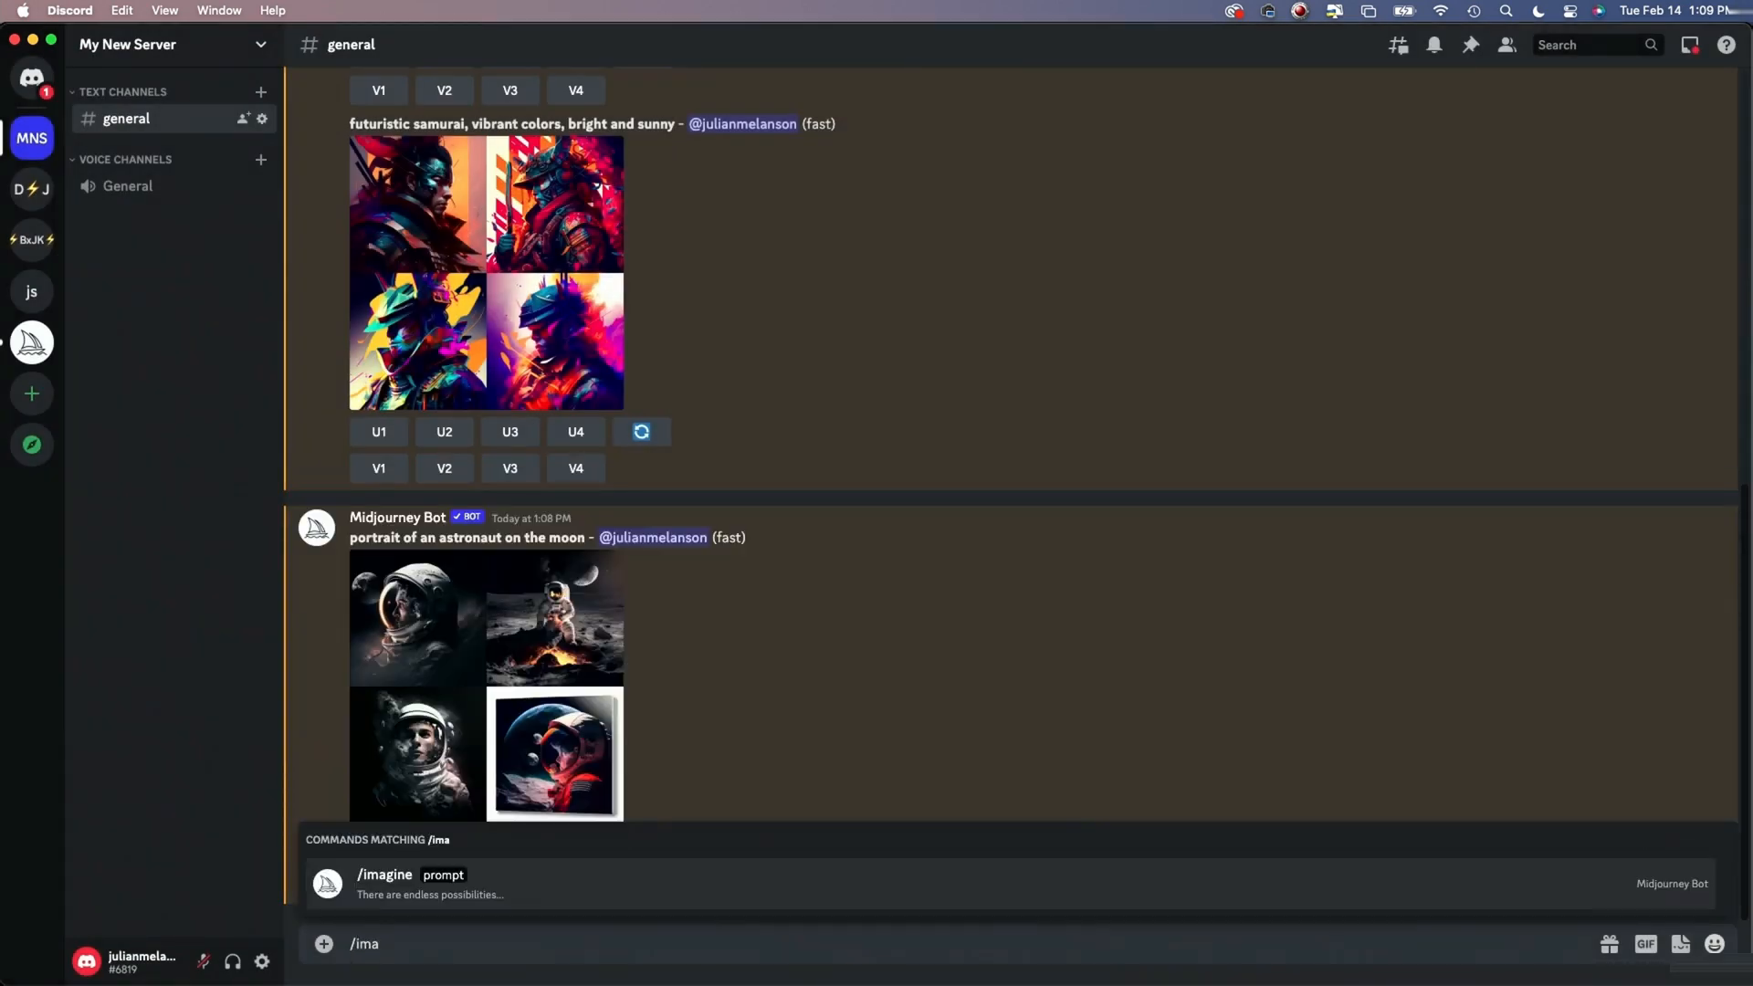
{"action": "left_click", "coordinate": [485, 890]}
{"action": "type", "text": "scu"}
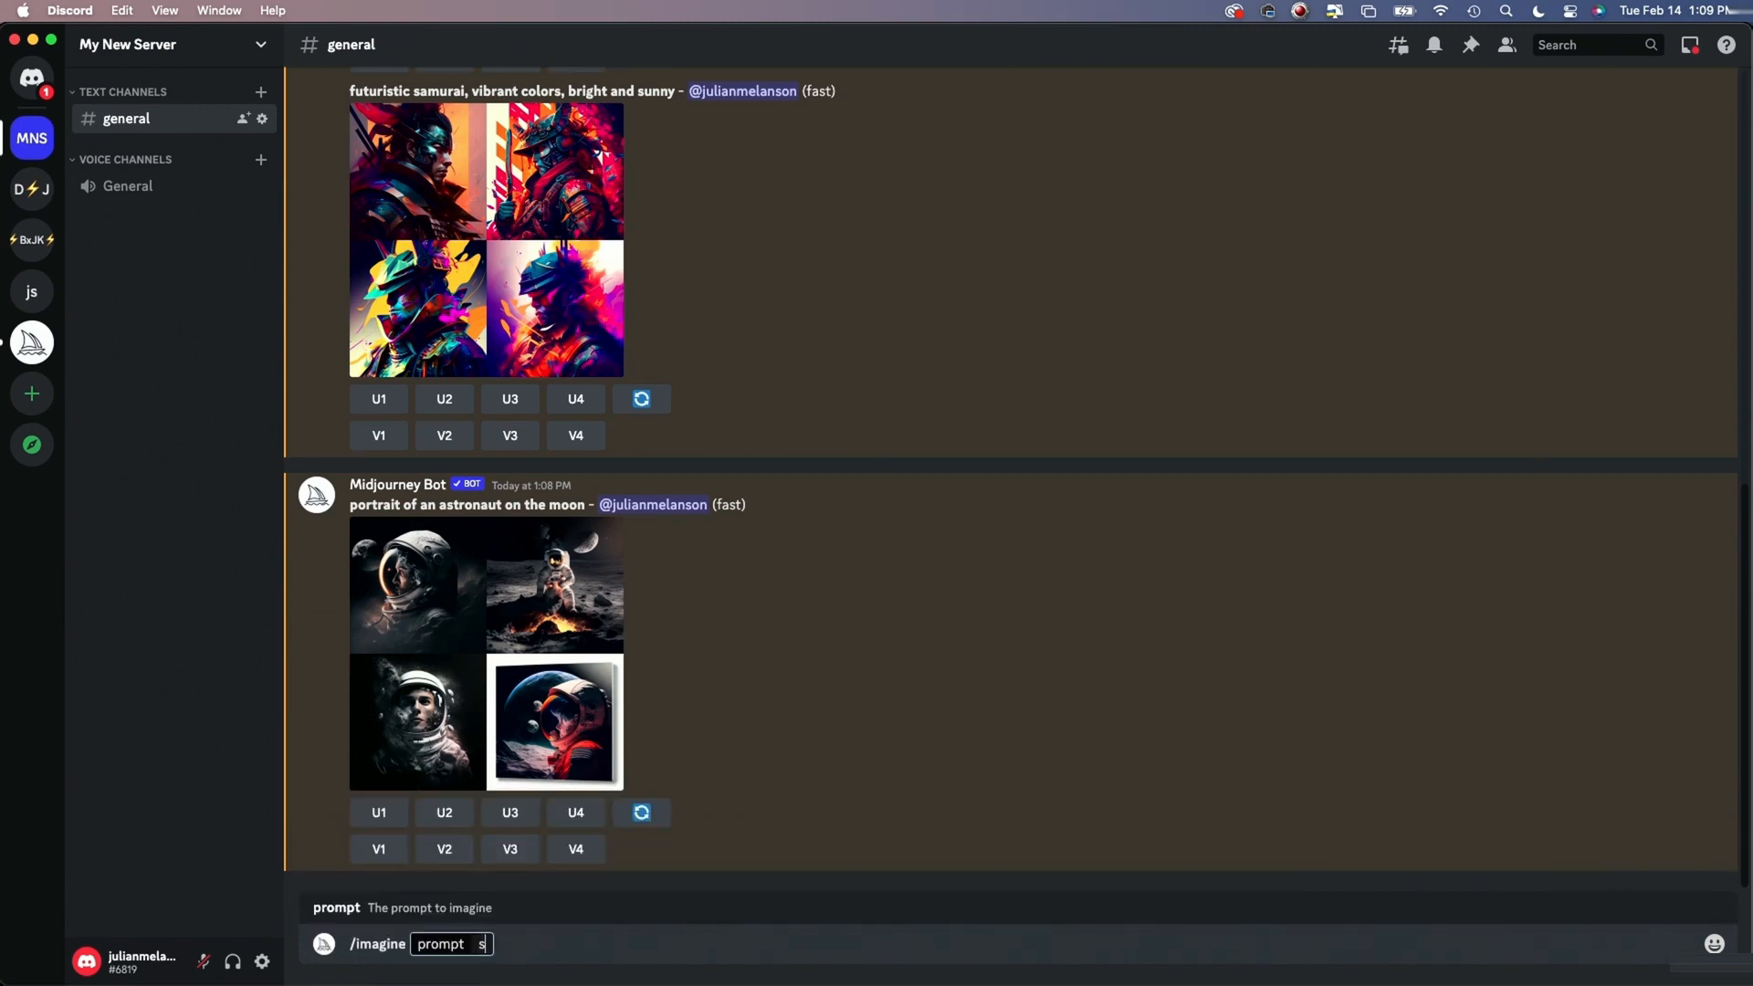
{"action": "type", "text": "ba diver"}
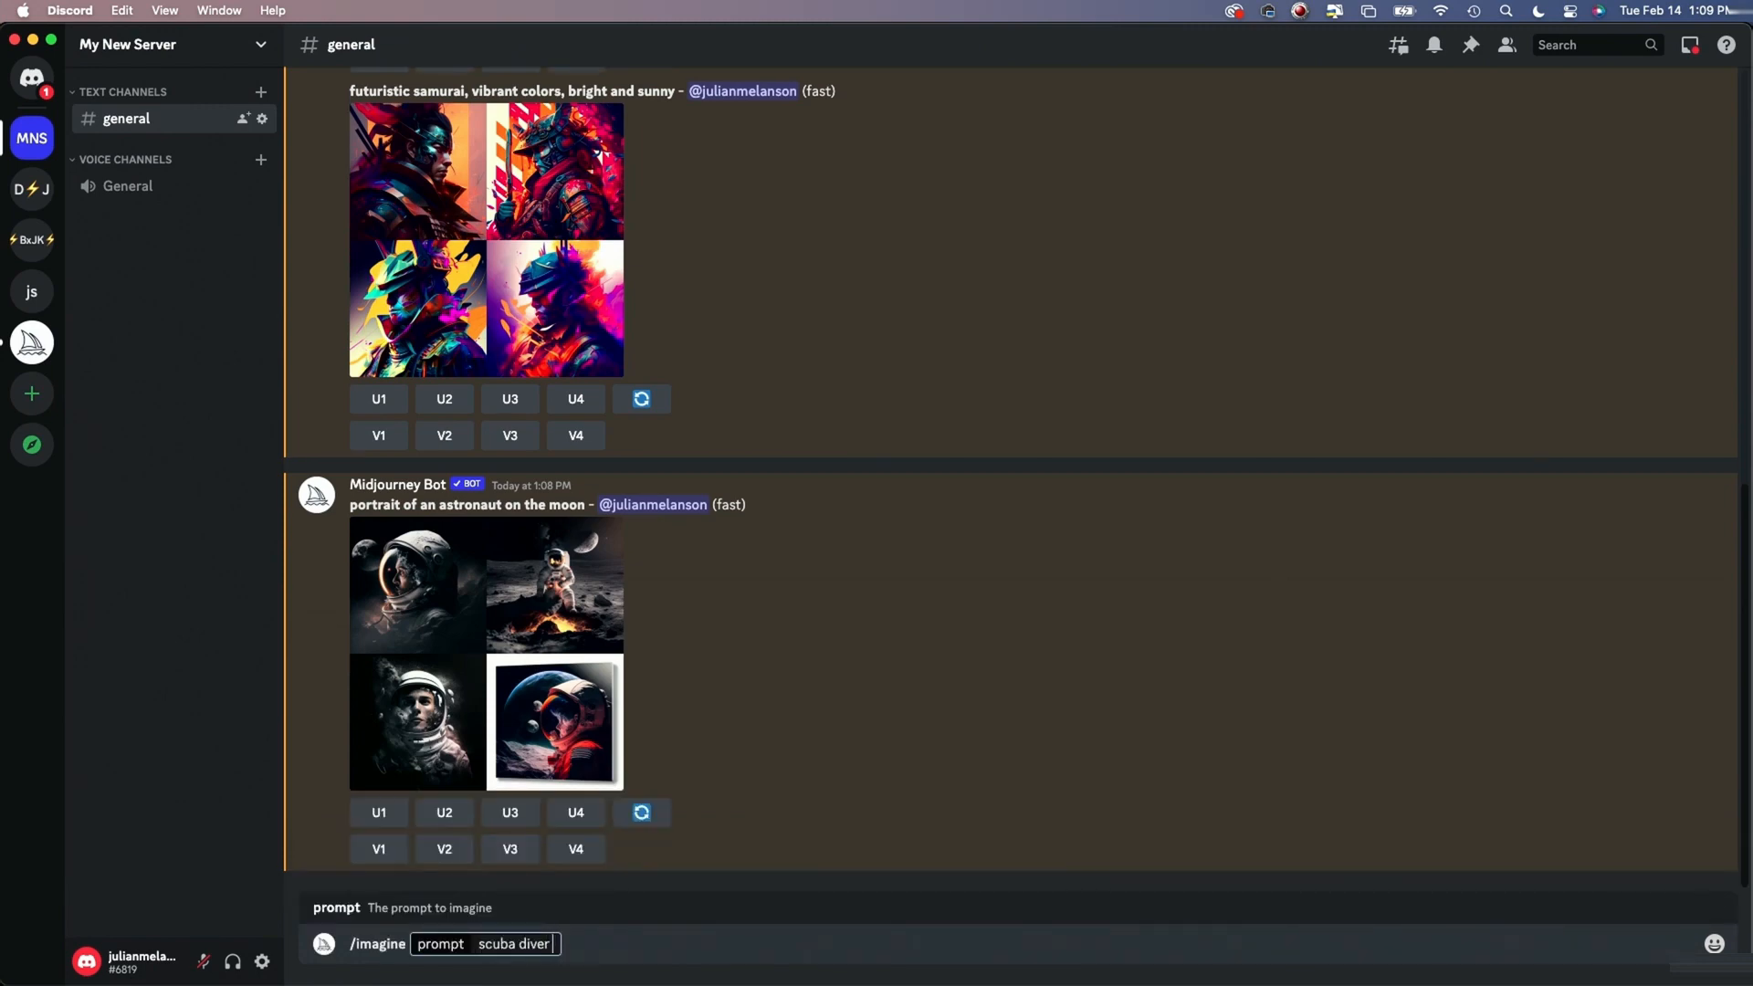
{"action": "type", "text": " driving a car"}
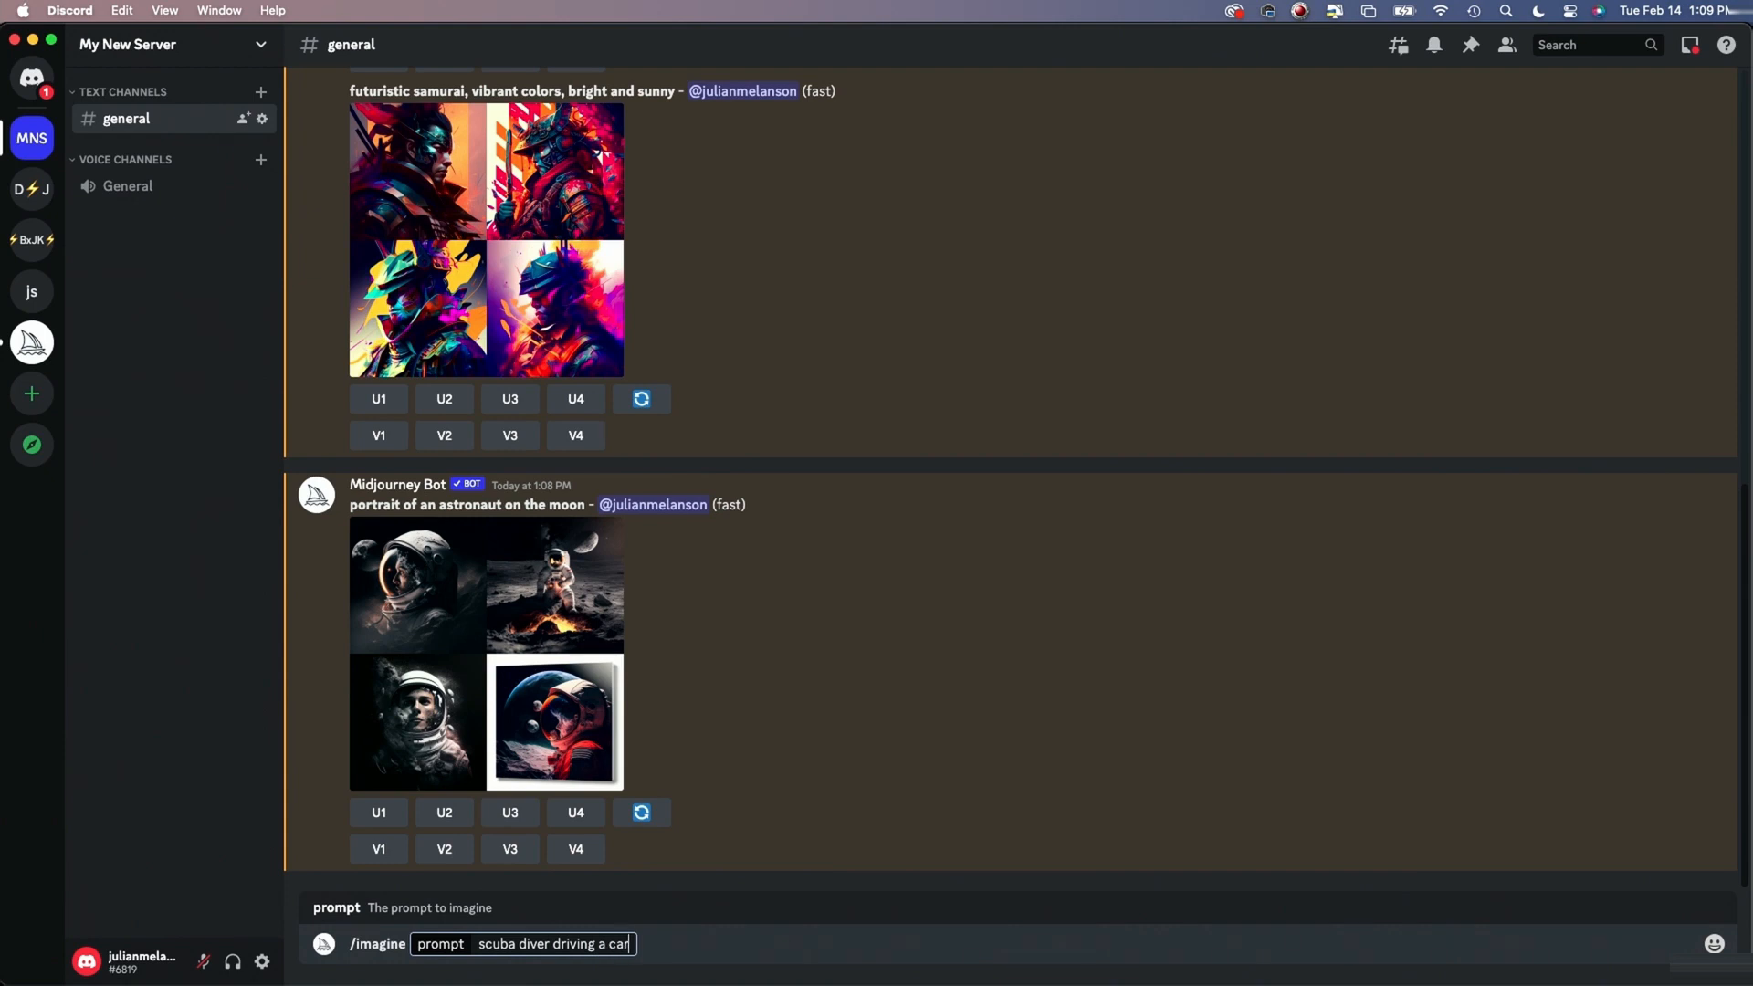
{"action": "key", "text": "Return"}
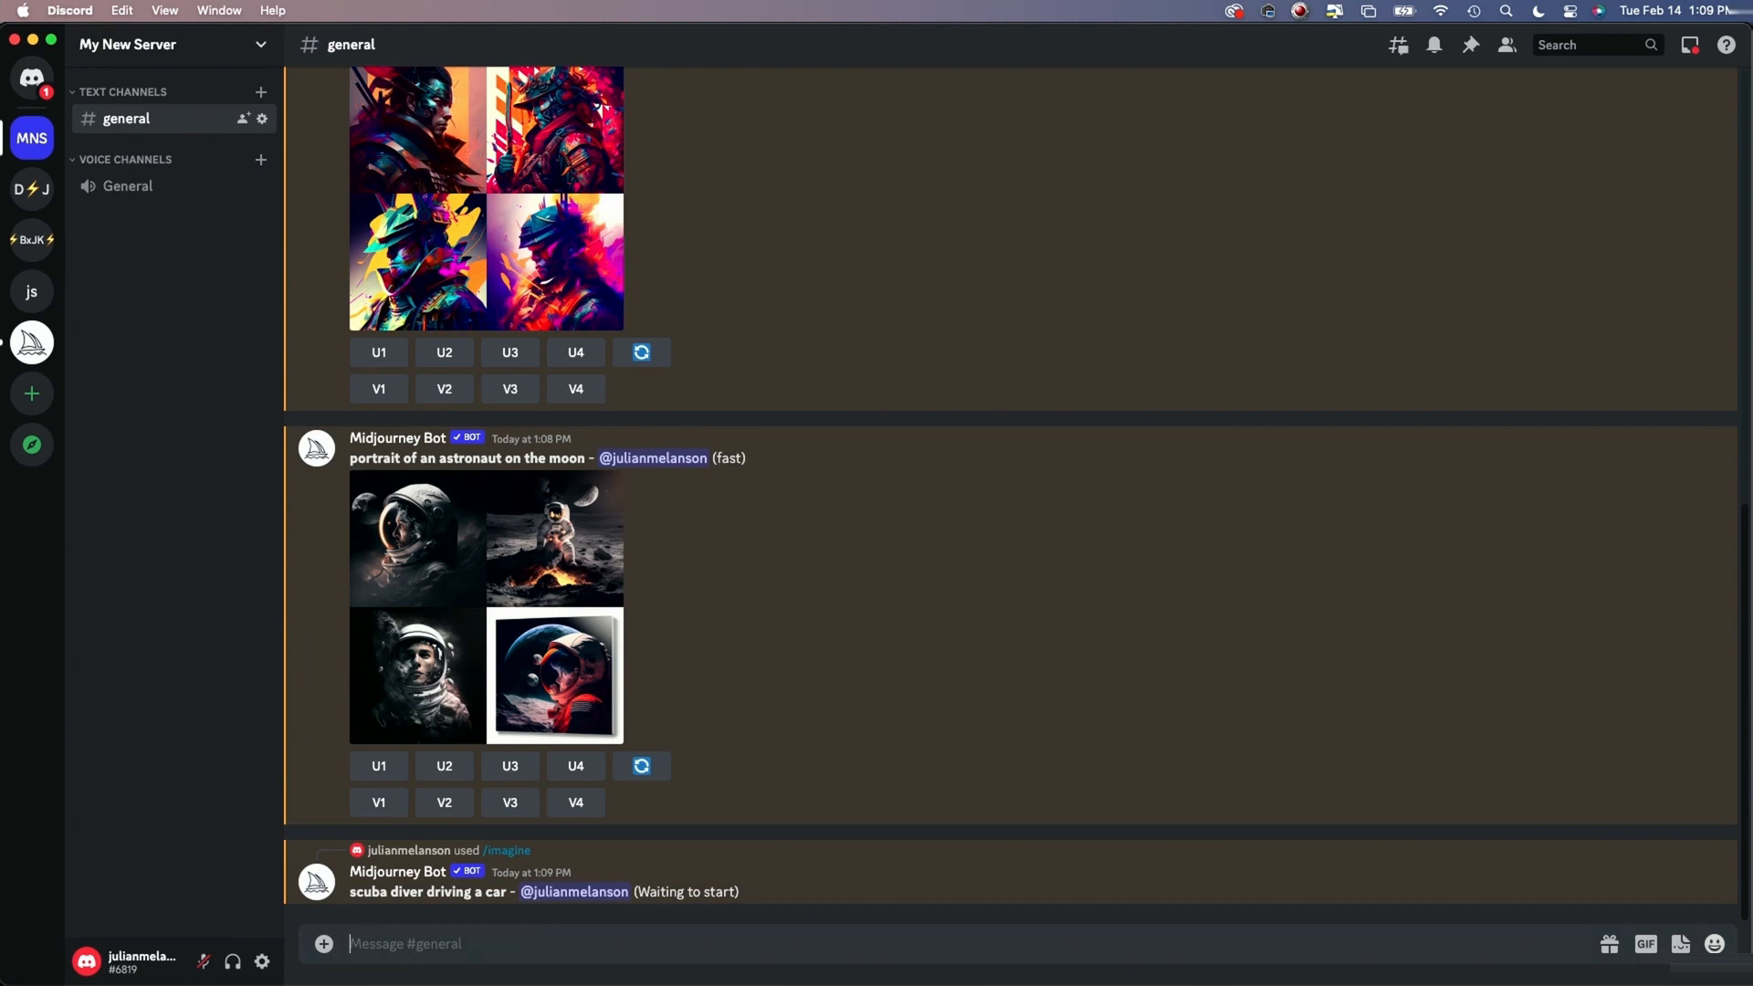
Switch to Safari and search Google Images for "scuba diver" in a new tab
{"action": "key", "text": "super+Tab"}
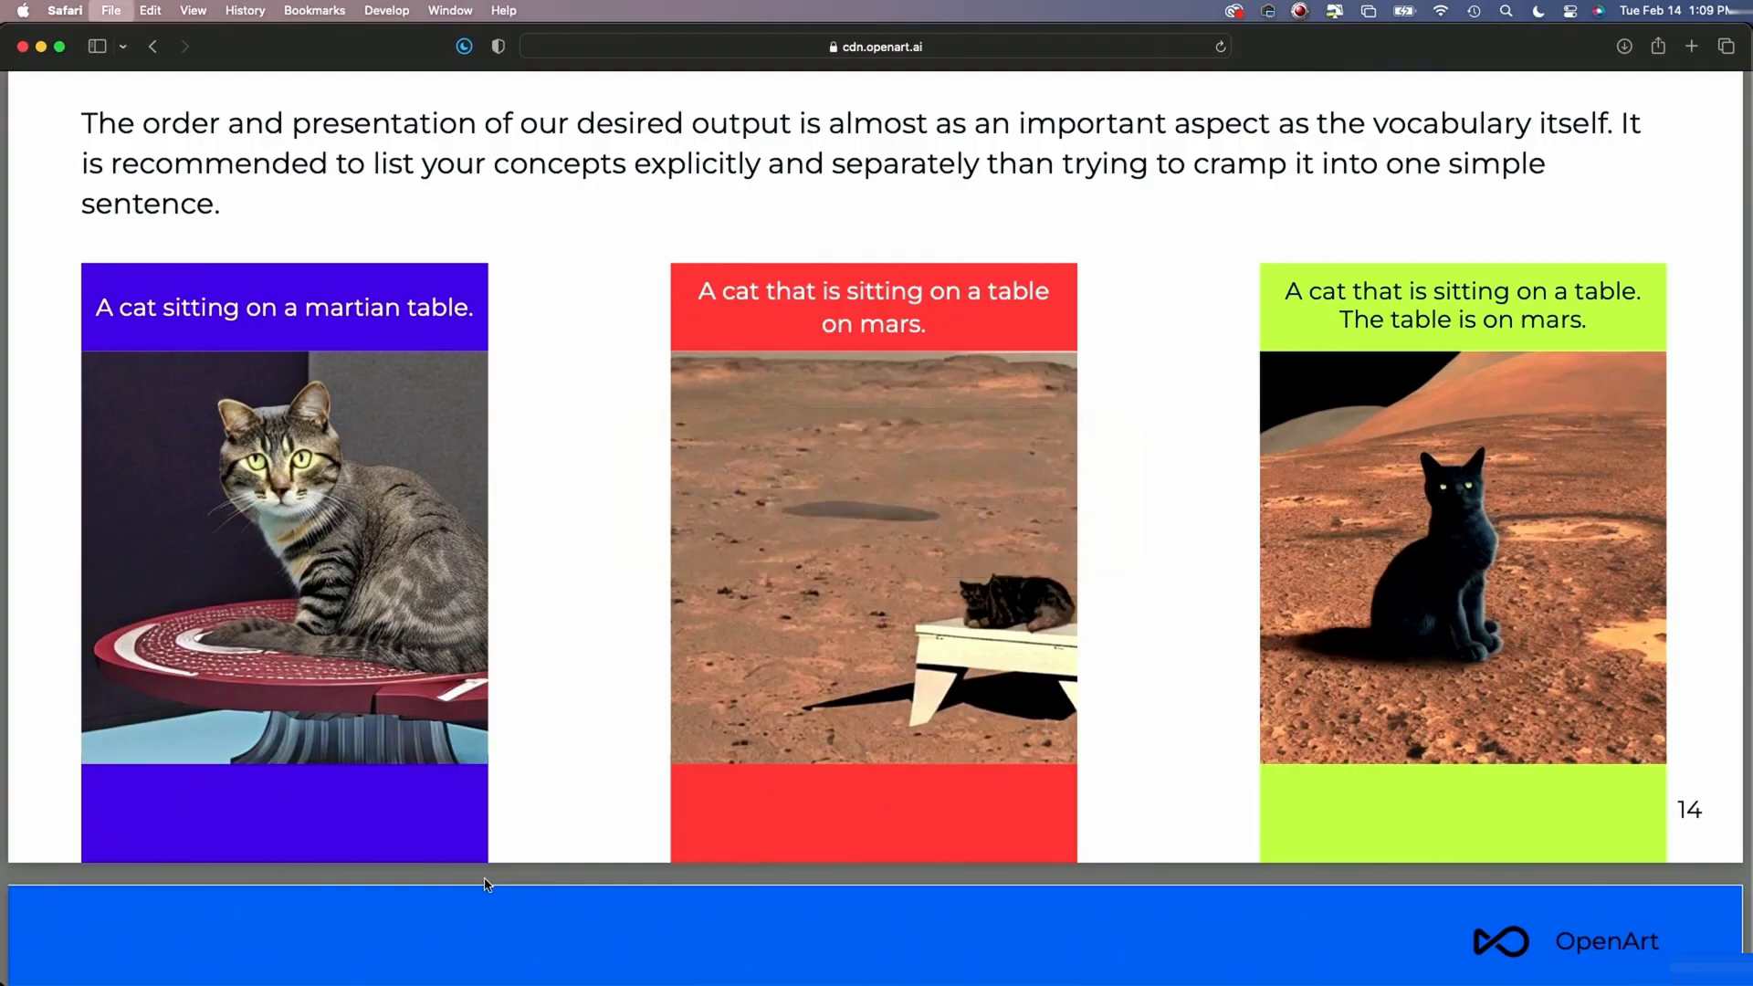
{"action": "key", "text": "super+t"}
{"action": "type", "text": "scuba diver"}
{"action": "key", "text": "Return"}
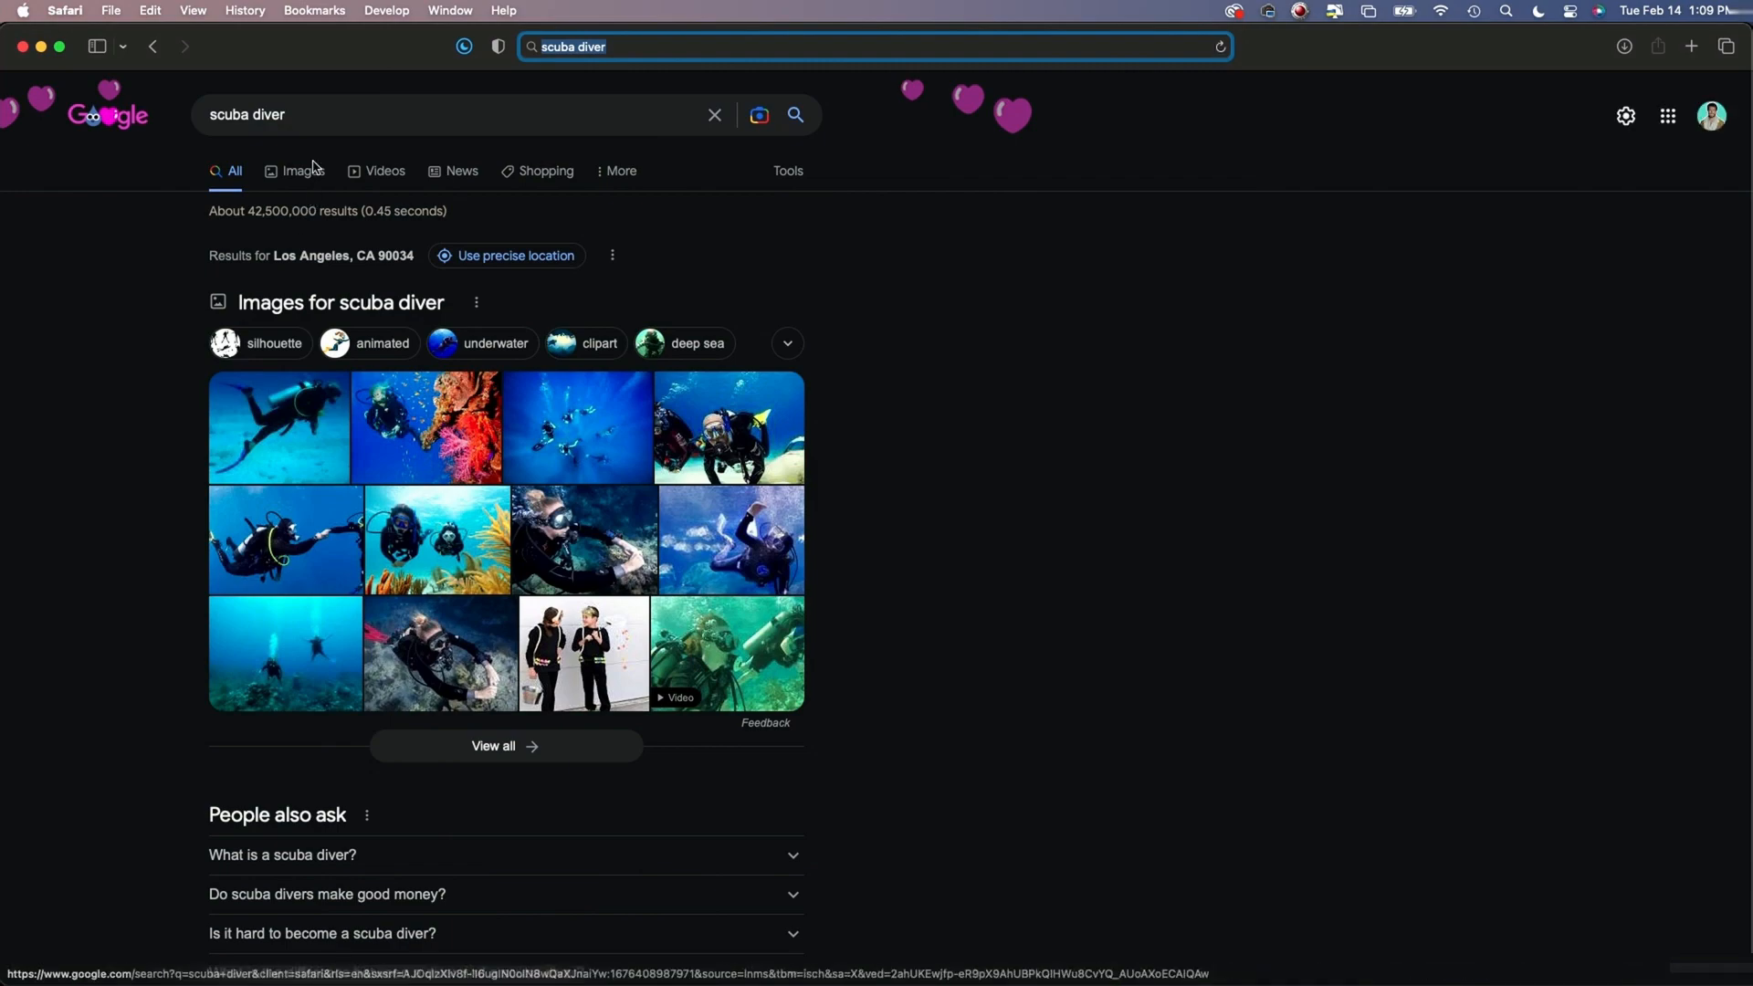
{"action": "left_click", "coordinate": [313, 169]}
Look through the scuba diver image results to examine how the subject is typically depicted
{"action": "scroll", "coordinate": [588, 275], "scroll_direction": "down", "scroll_amount": 2}
{"action": "scroll", "coordinate": [593, 278], "scroll_direction": "down", "scroll_amount": 3}
{"action": "scroll", "coordinate": [612, 591], "scroll_direction": "down", "scroll_amount": 2}
{"action": "scroll", "coordinate": [611, 591], "scroll_direction": "down", "scroll_amount": 2}
{"action": "scroll", "coordinate": [491, 559], "scroll_direction": "down", "scroll_amount": 1}
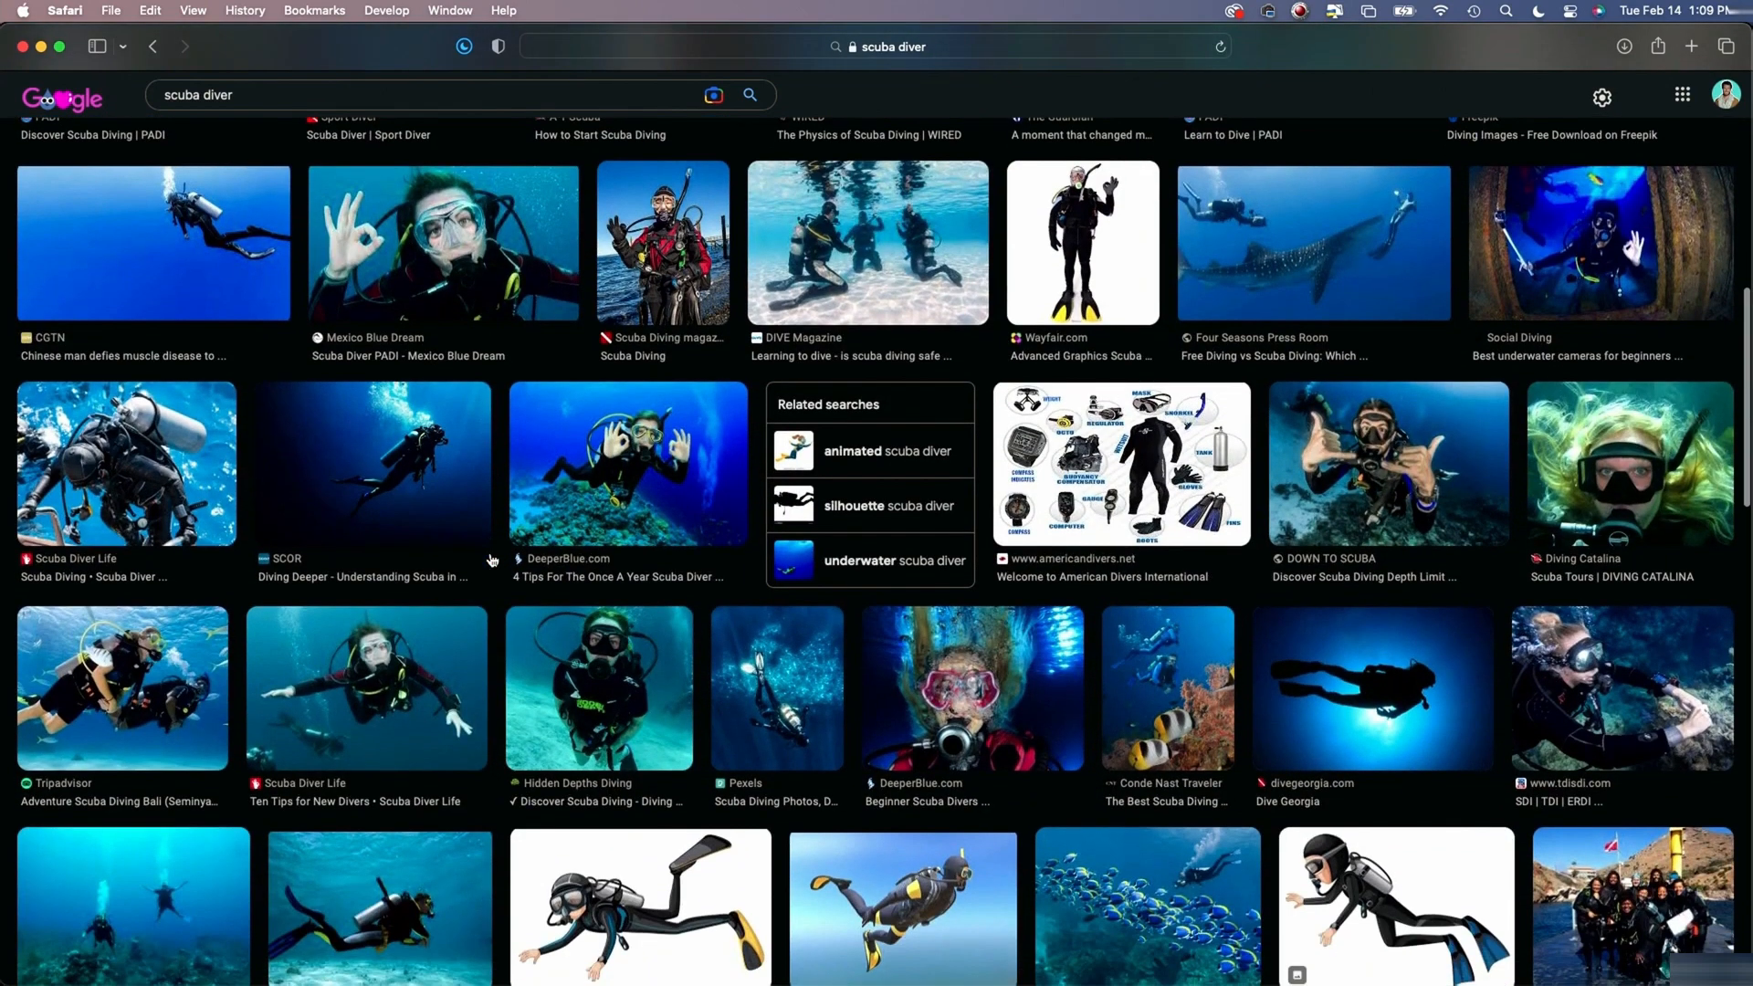
{"action": "scroll", "coordinate": [491, 559], "scroll_direction": "down", "scroll_amount": 1}
{"action": "scroll", "coordinate": [436, 809], "scroll_direction": "down", "scroll_amount": 1}
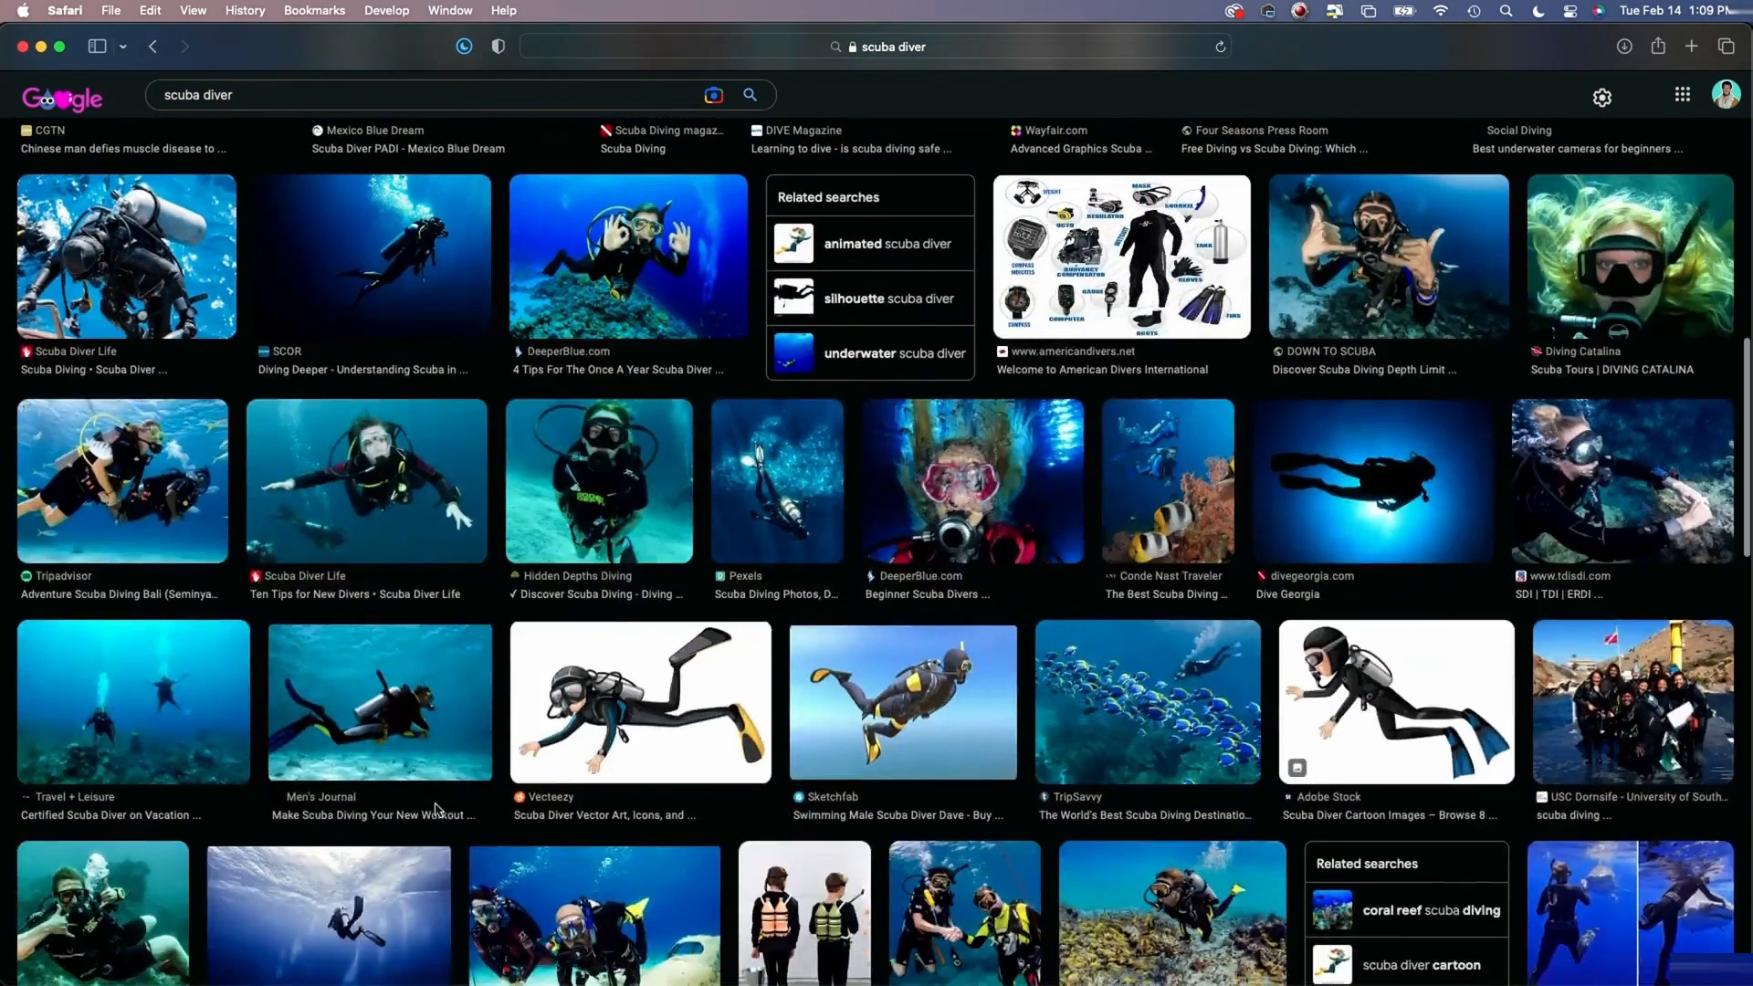
{"action": "scroll", "coordinate": [896, 666], "scroll_direction": "down", "scroll_amount": 2}
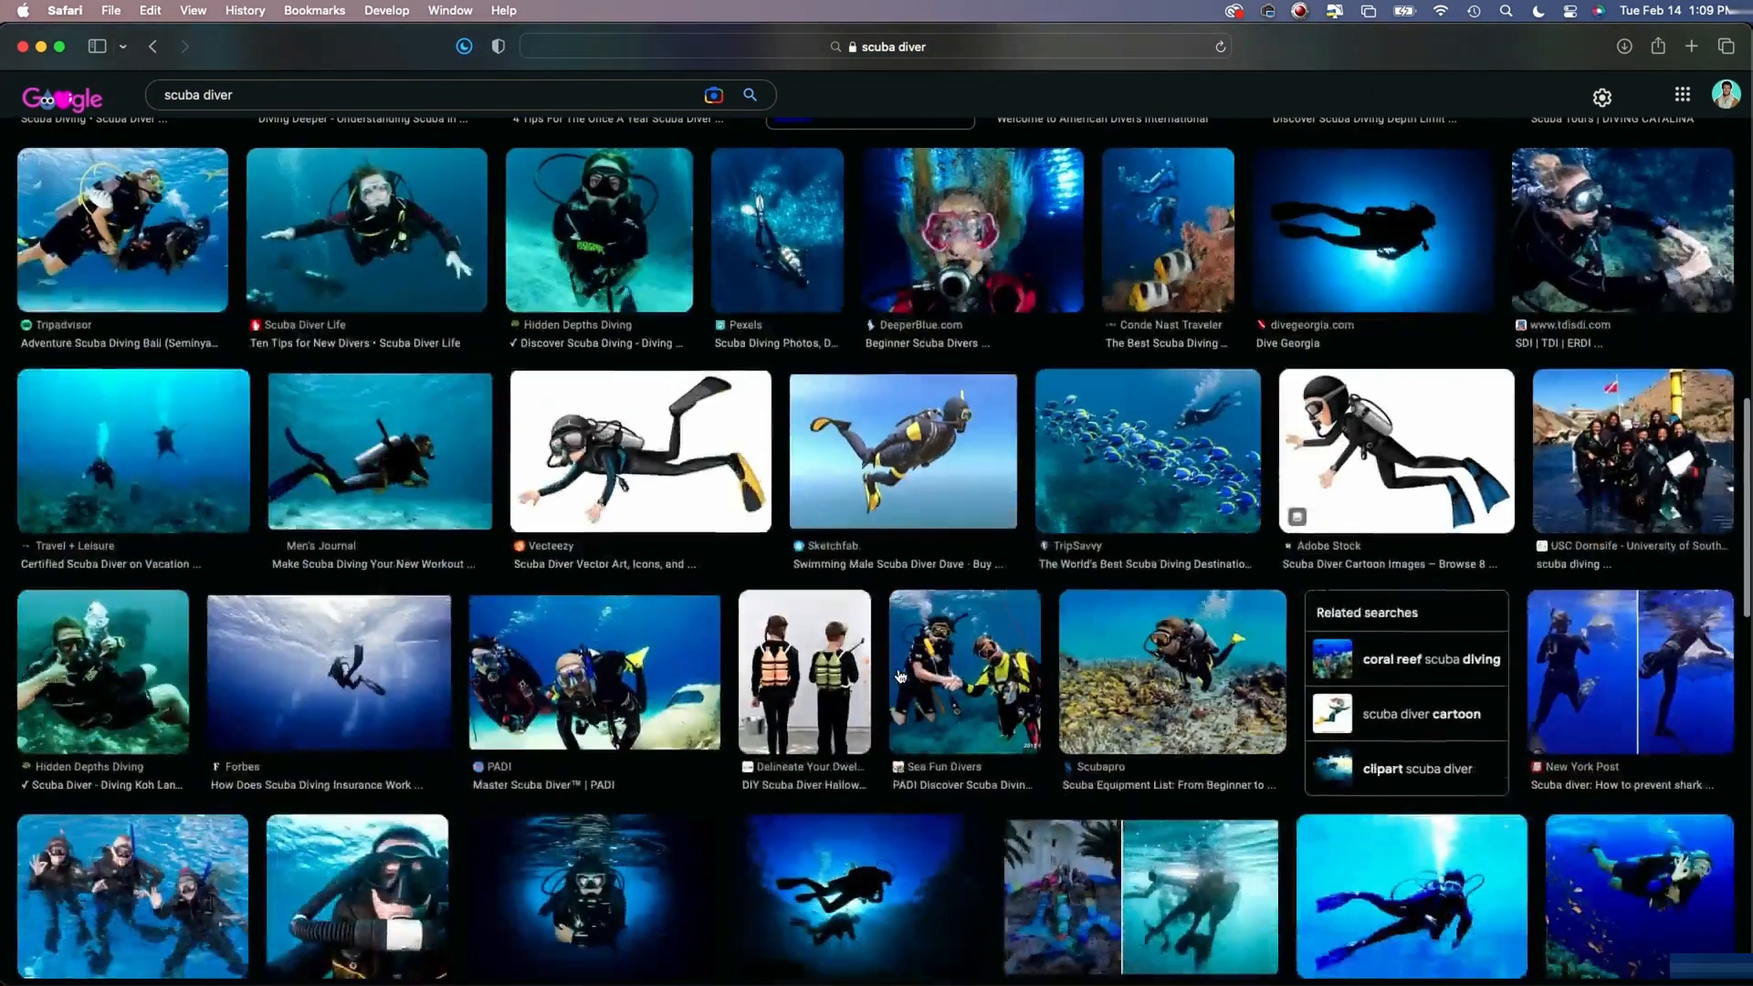
{"action": "scroll", "coordinate": [899, 675], "scroll_direction": "down", "scroll_amount": 2}
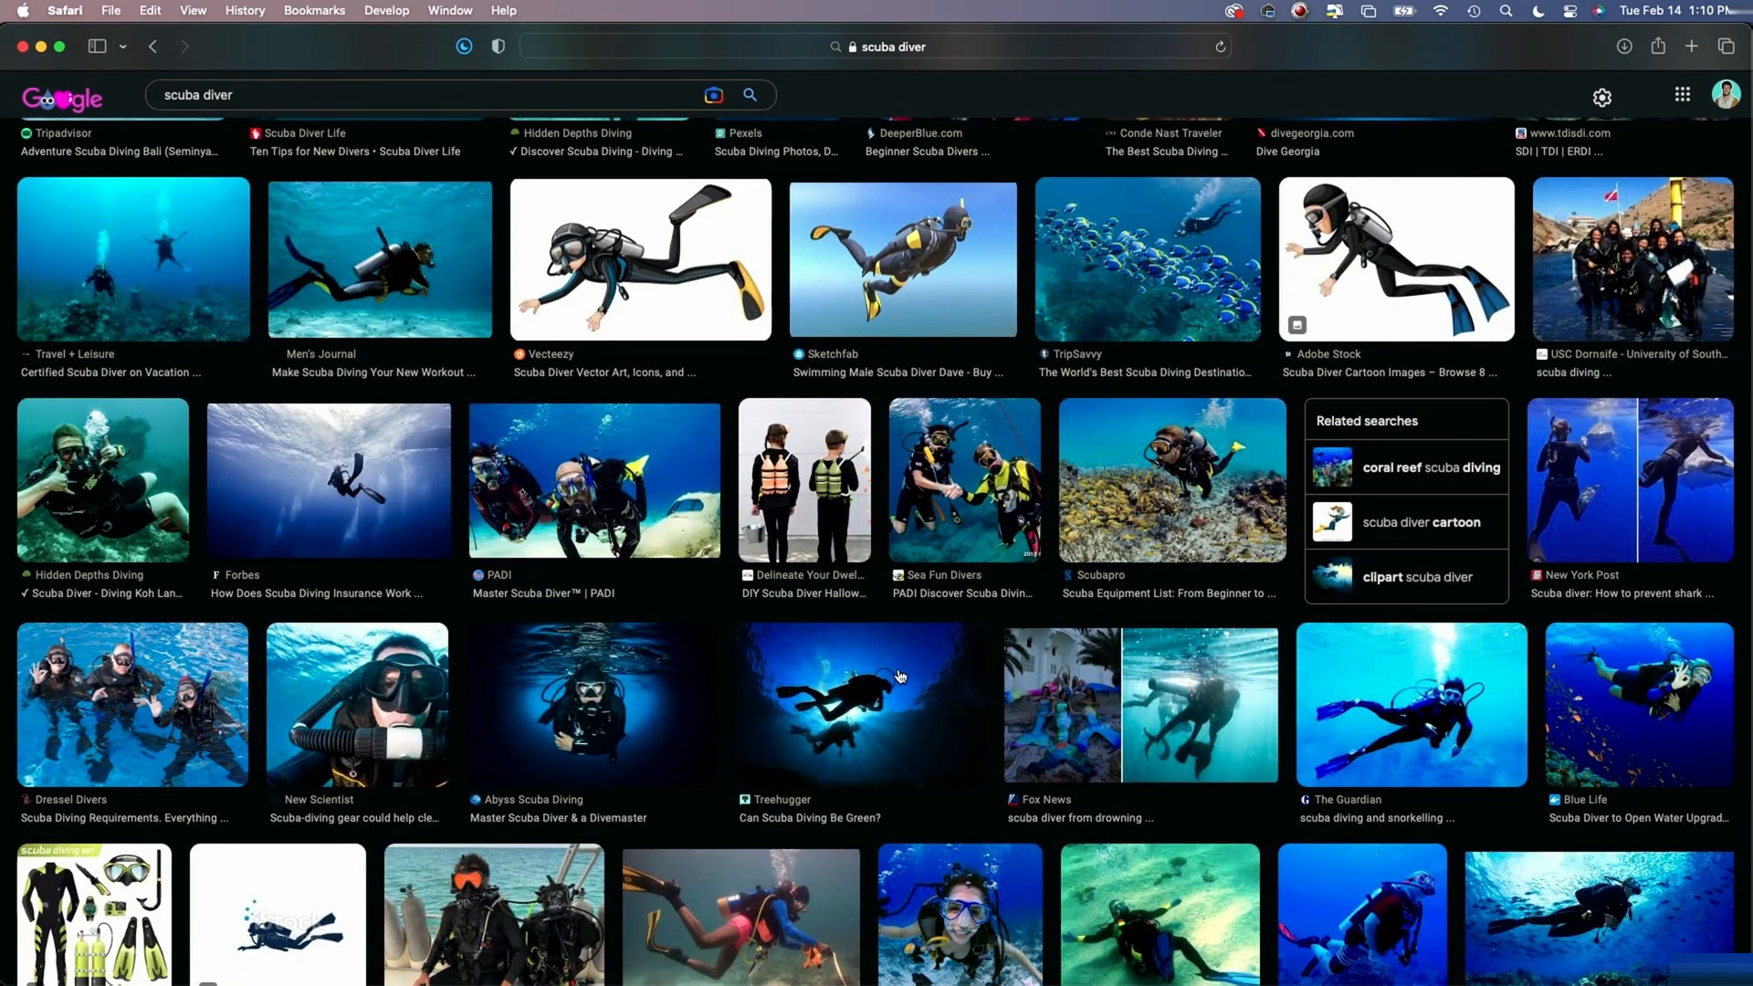
{"action": "scroll", "coordinate": [374, 538], "scroll_direction": "down", "scroll_amount": 4}
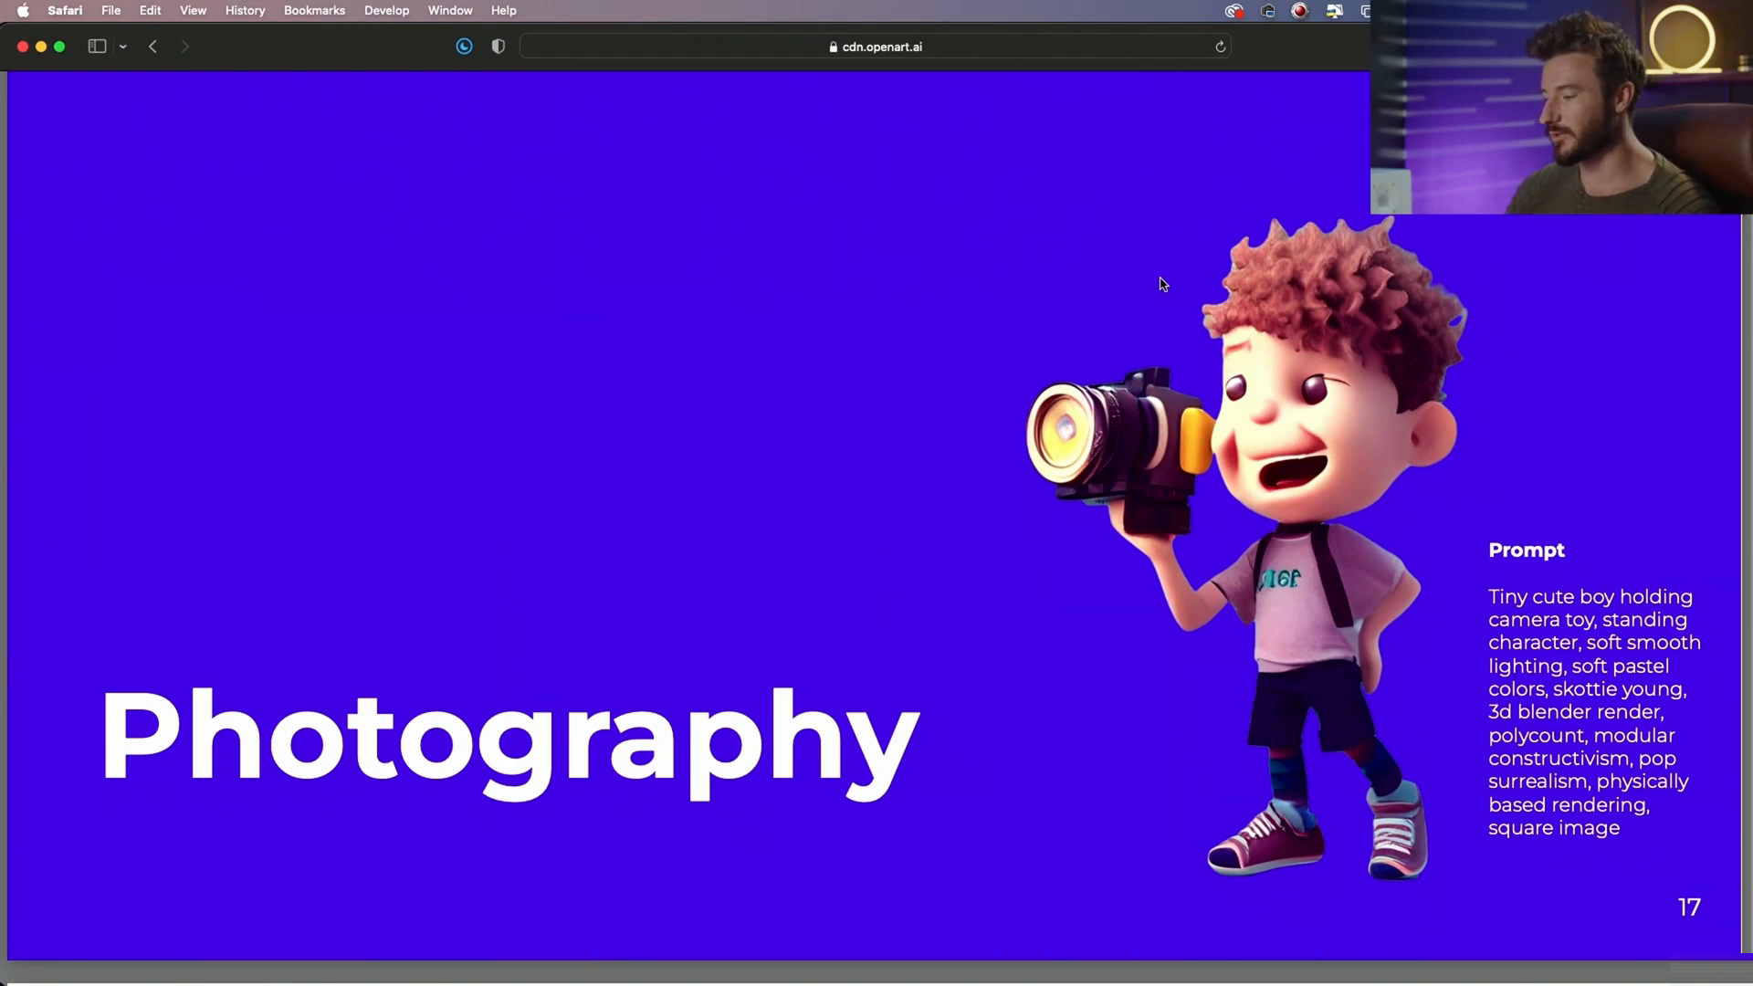
Review the Photography Prompt mix-and-match table in the OpenArt guide, and return to the general channel in Discord
{"action": "scroll", "coordinate": [1161, 284], "scroll_direction": "down", "scroll_amount": 10}
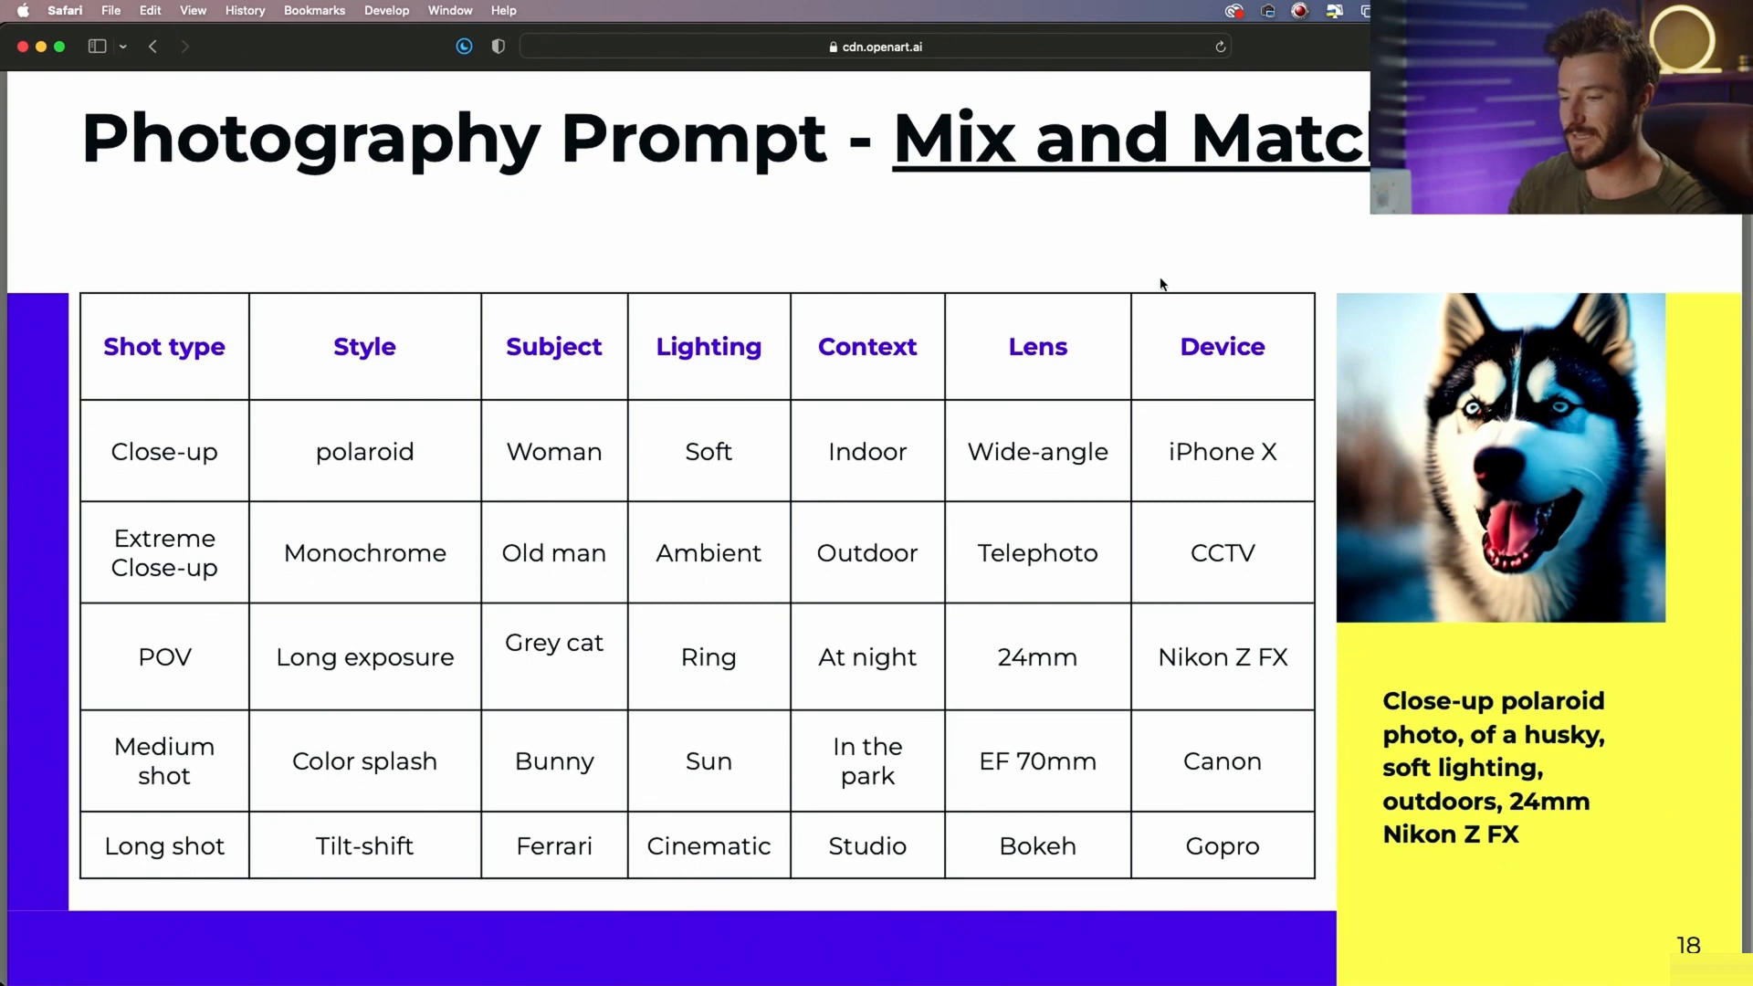
{"action": "scroll", "coordinate": [403, 403], "scroll_direction": "down", "scroll_amount": 2}
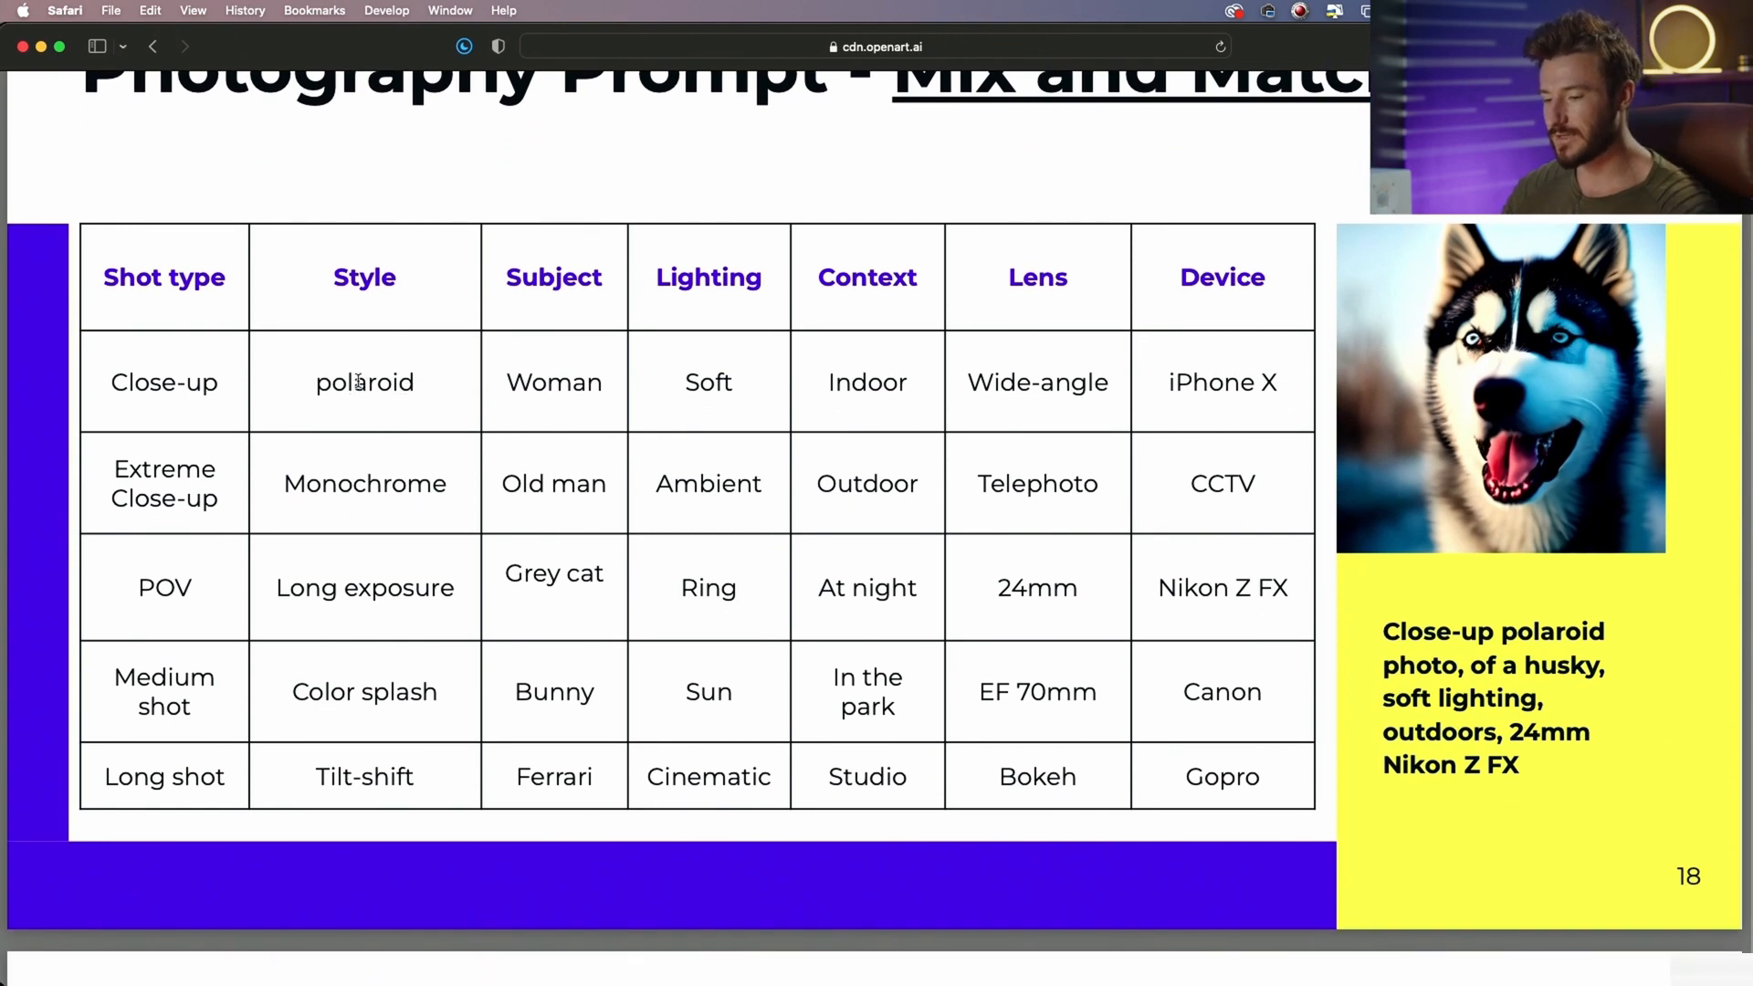
{"action": "key", "text": "super+Tab"}
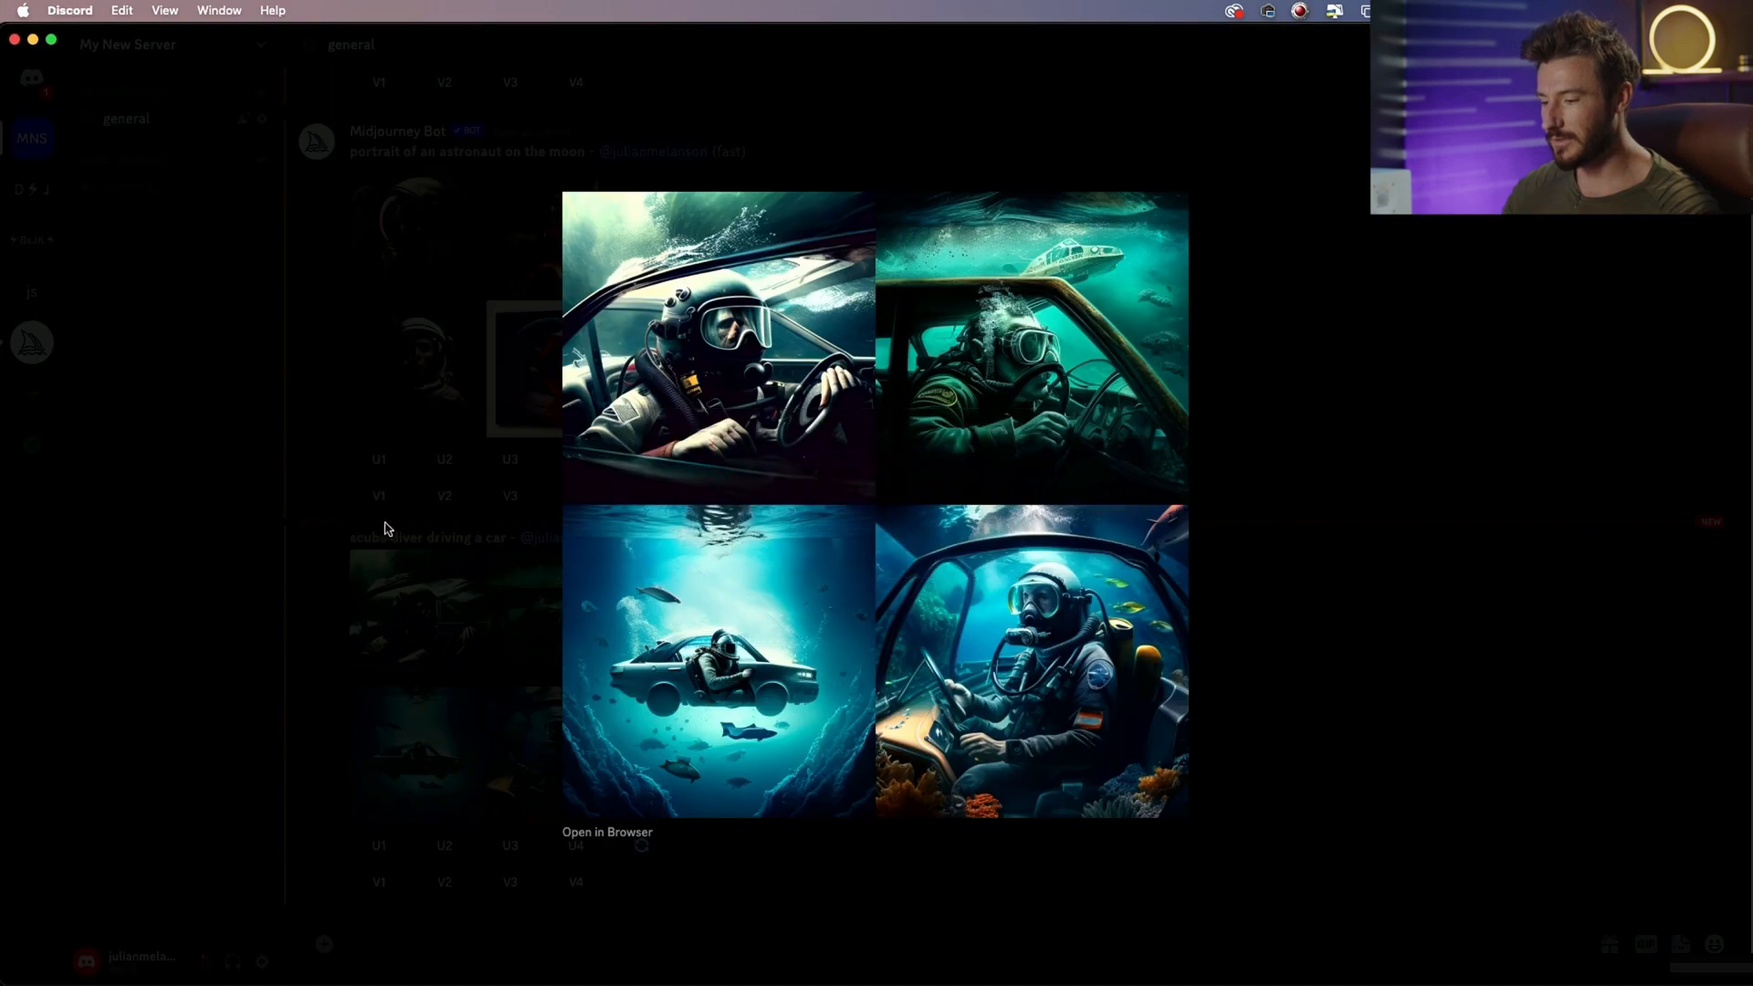
{"action": "left_click", "coordinate": [469, 696]}
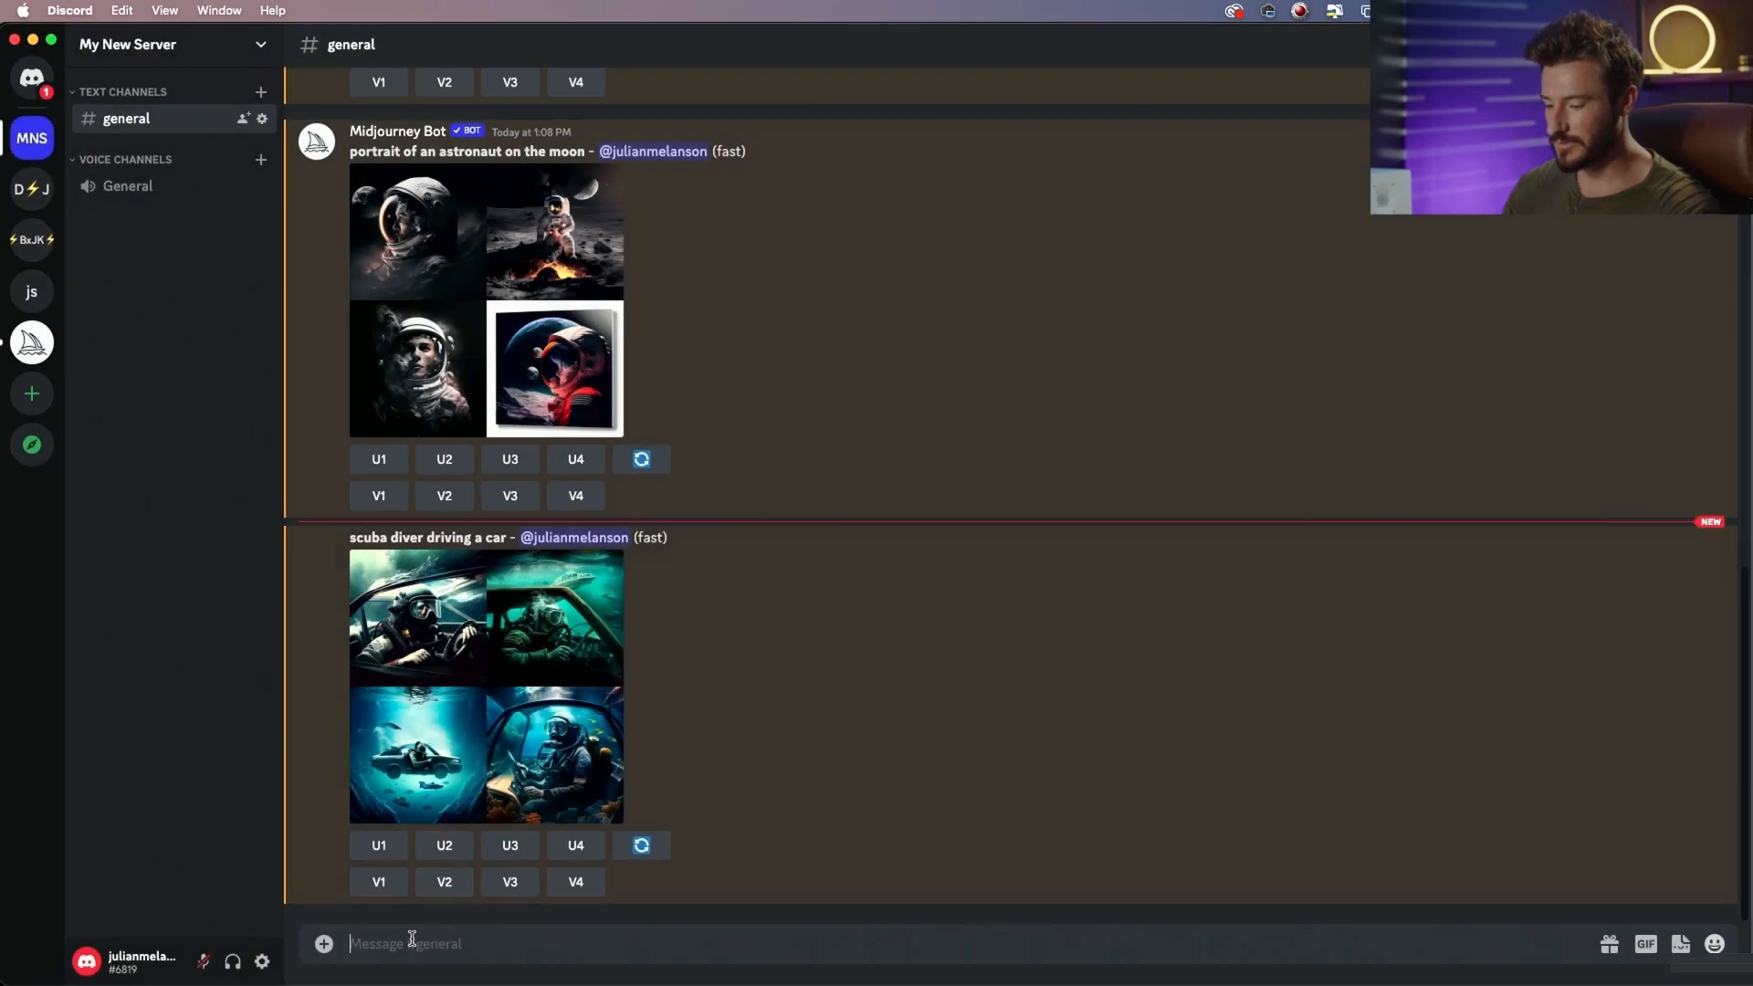
Start a new /imagine prompt reading "scuba diver driving a car, in the style of a polaroid"
{"action": "type", "text": "/im"}
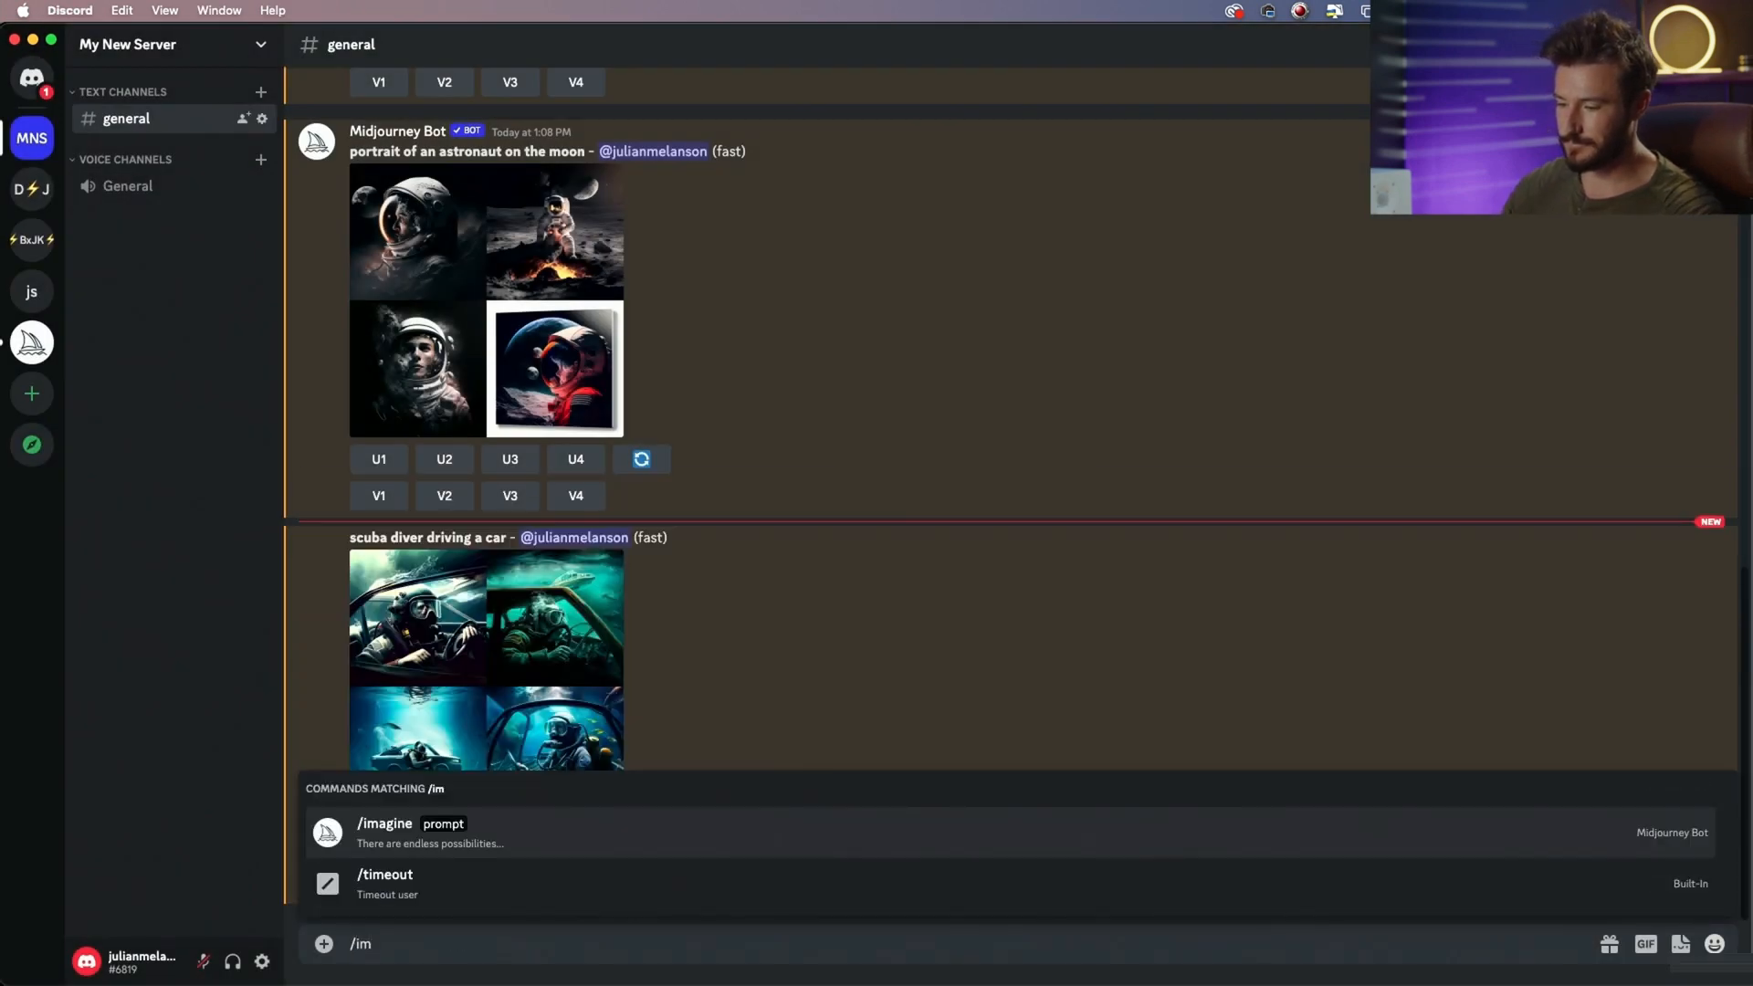
{"action": "key", "text": "Tab"}
{"action": "type", "text": "scuv"}
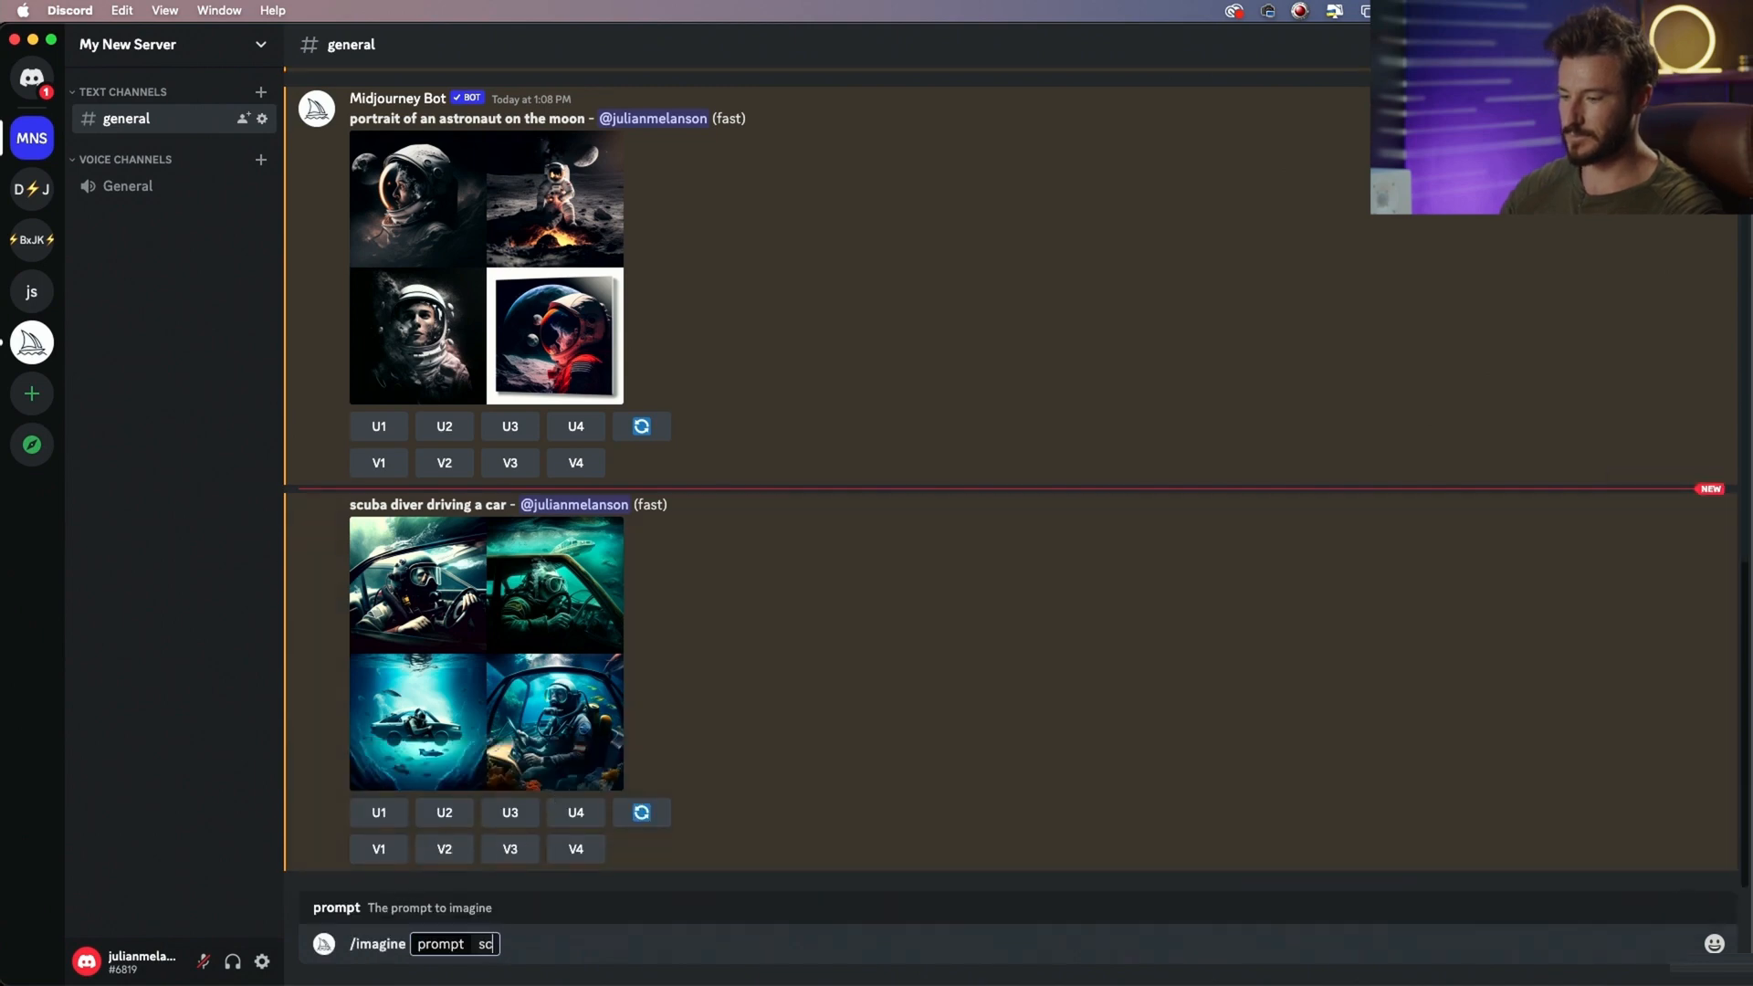
{"action": "key", "text": "BackSpace"}
{"action": "type", "text": "ba"}
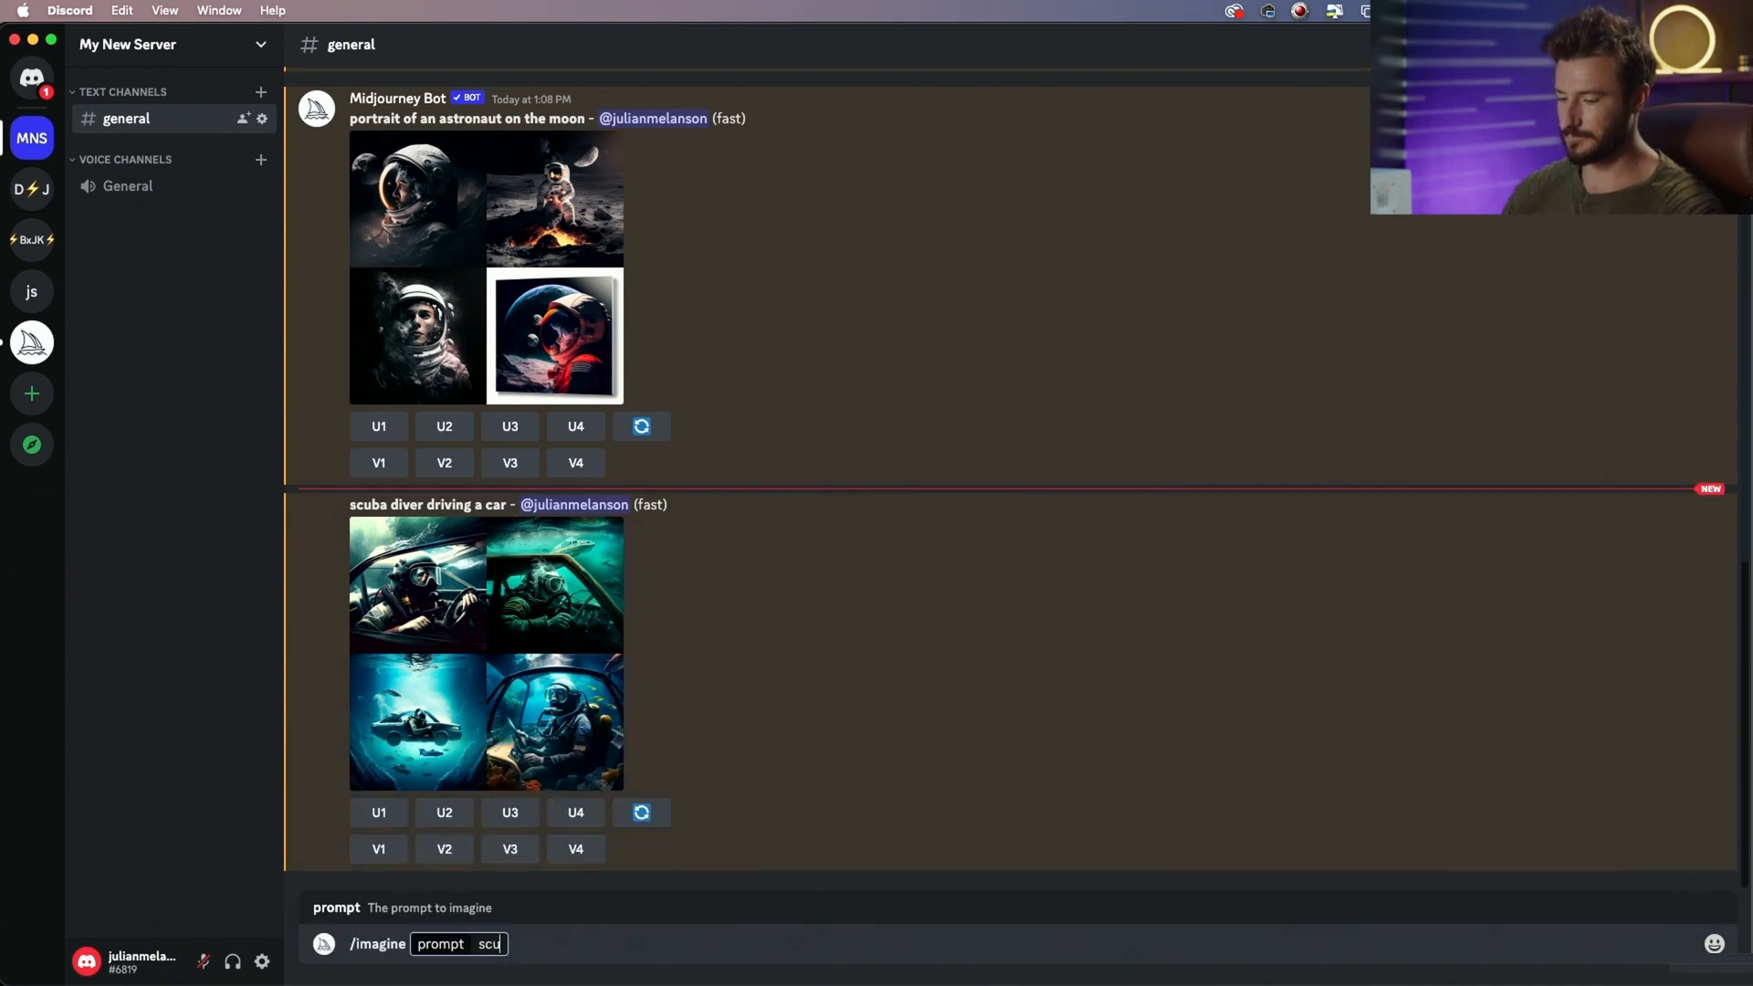
{"action": "type", "text": " diver dri"}
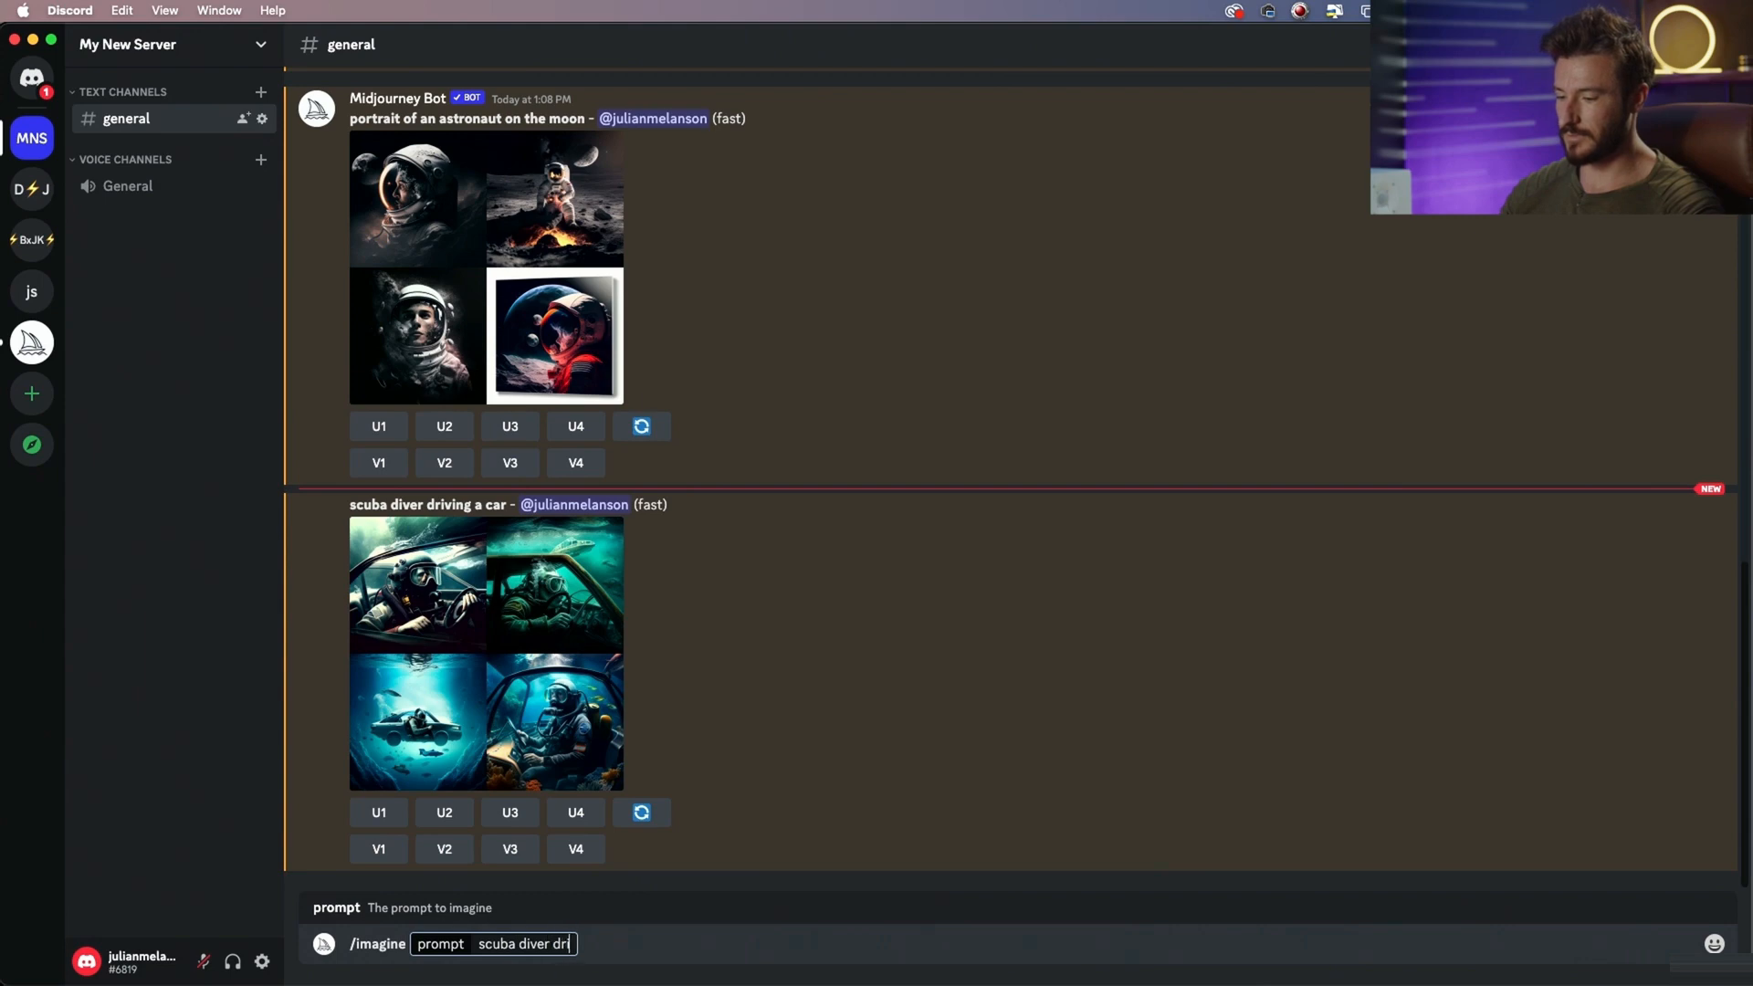
{"action": "type", "text": "ving a car, "}
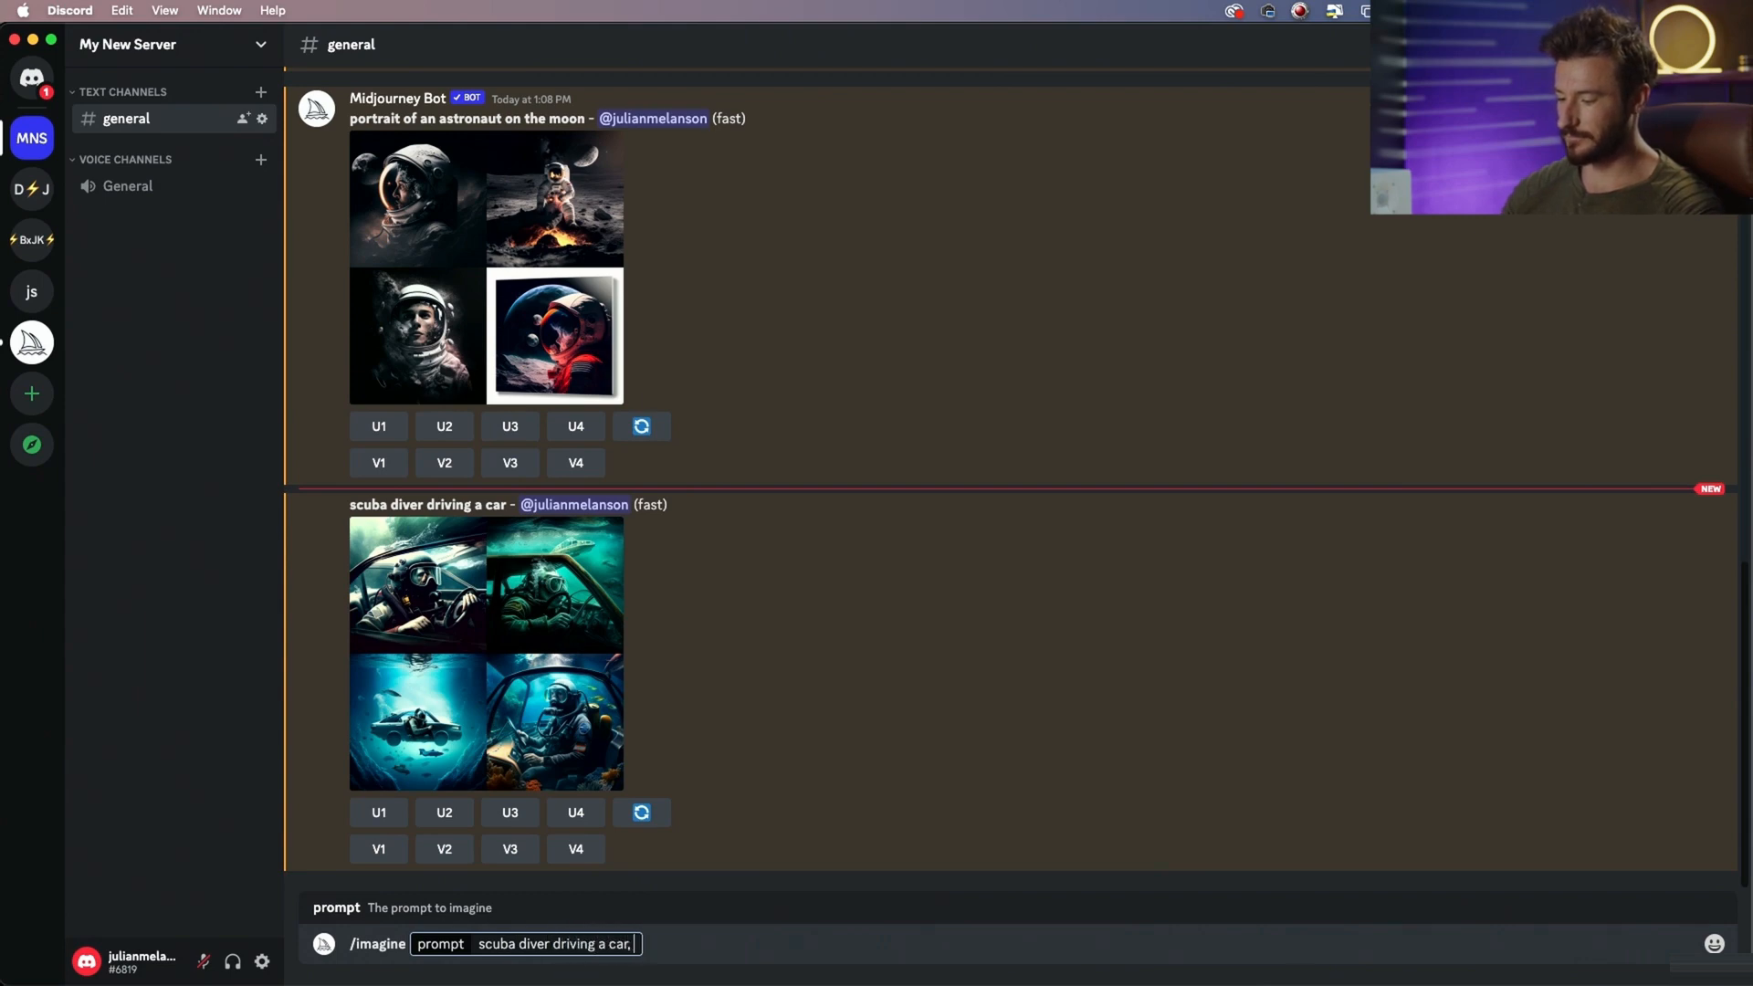
{"action": "type", "text": "in the style"}
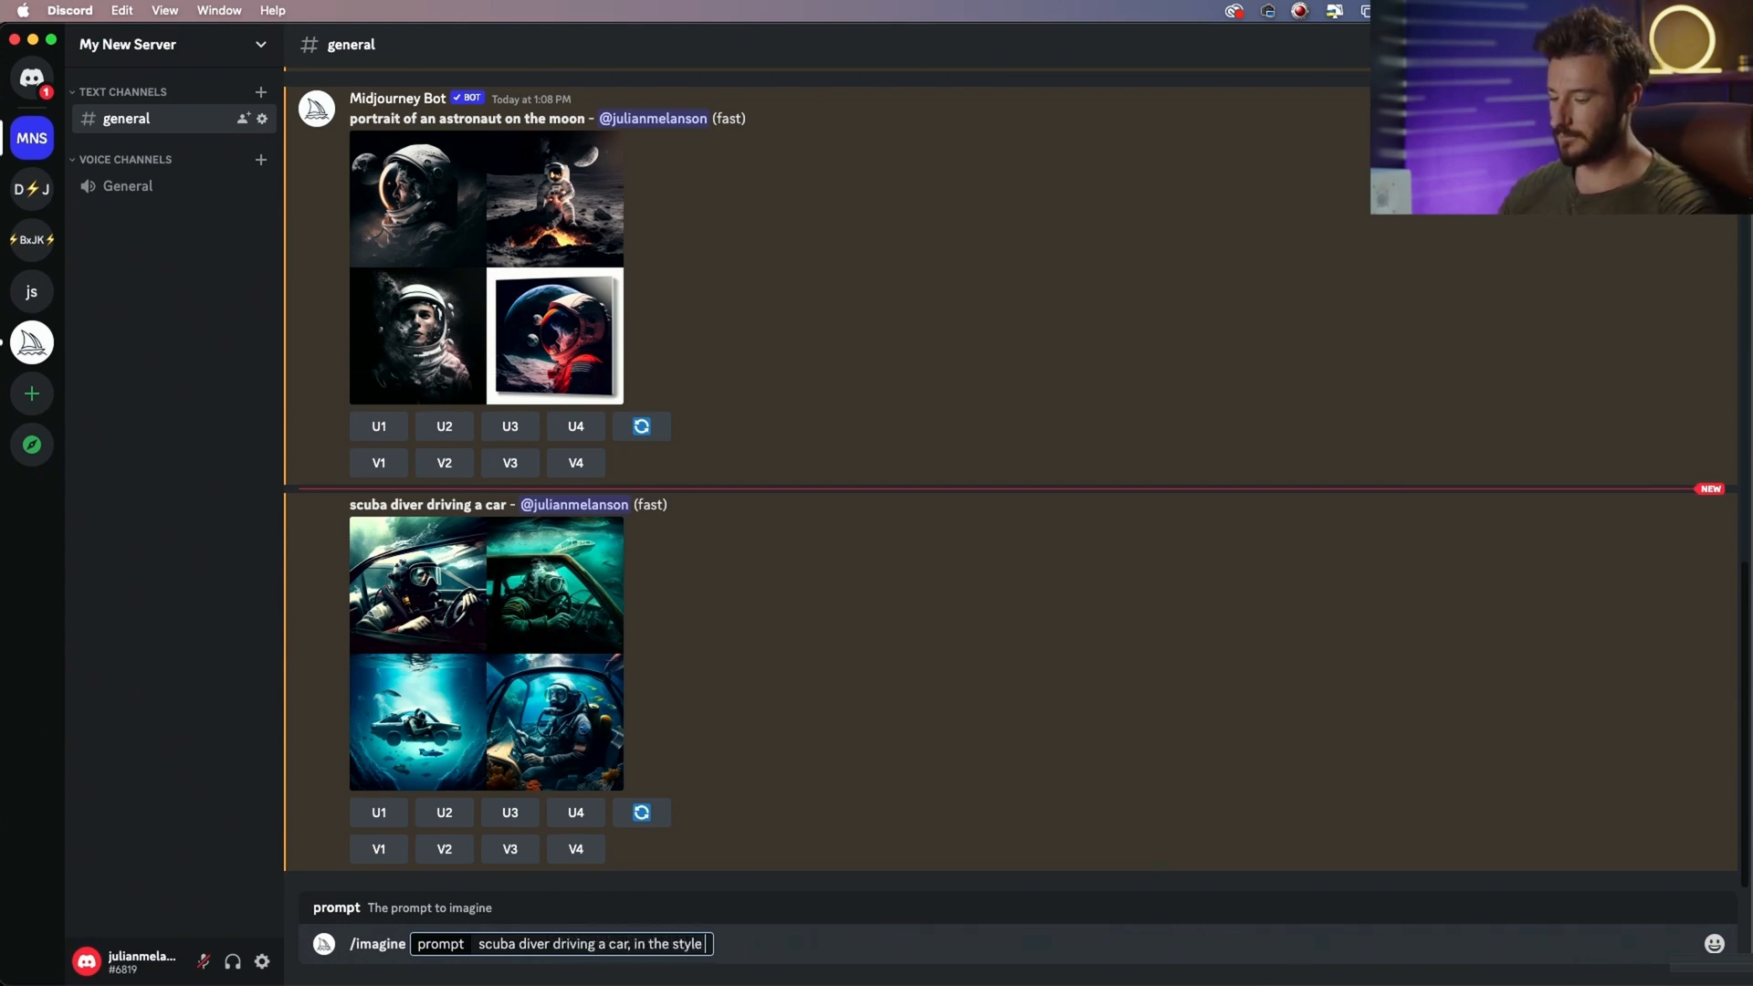
{"action": "type", "text": " of a pola"}
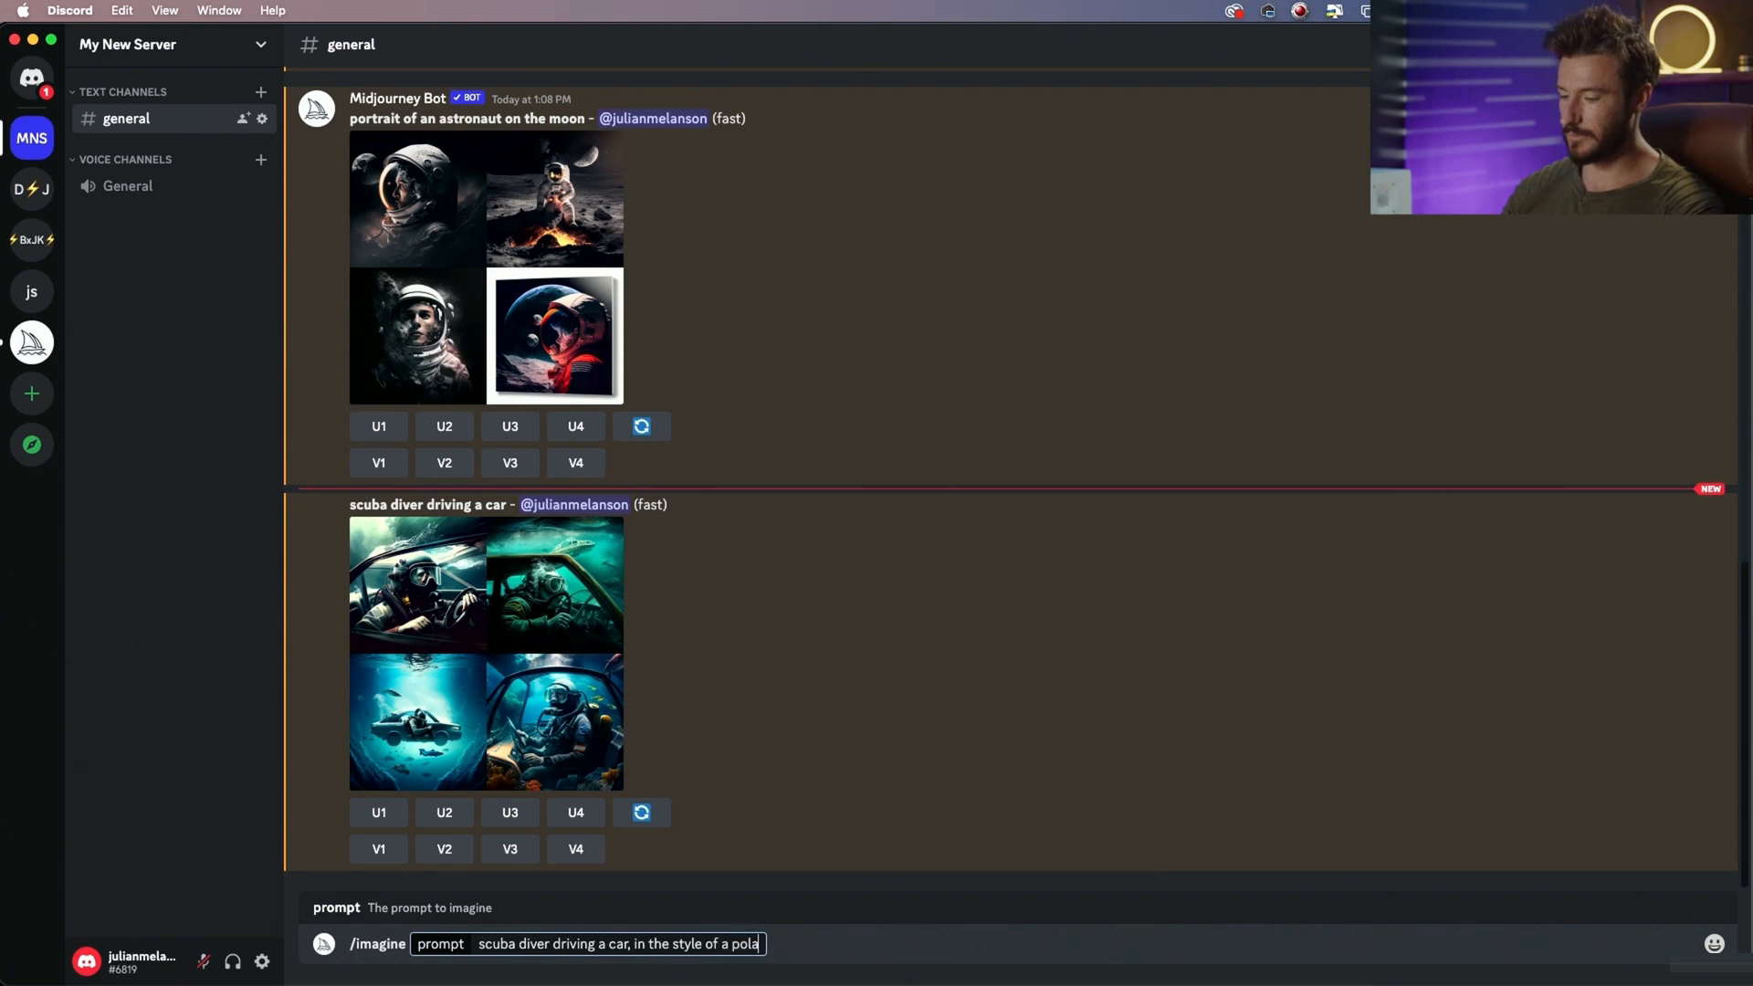
{"action": "type", "text": "roid"}
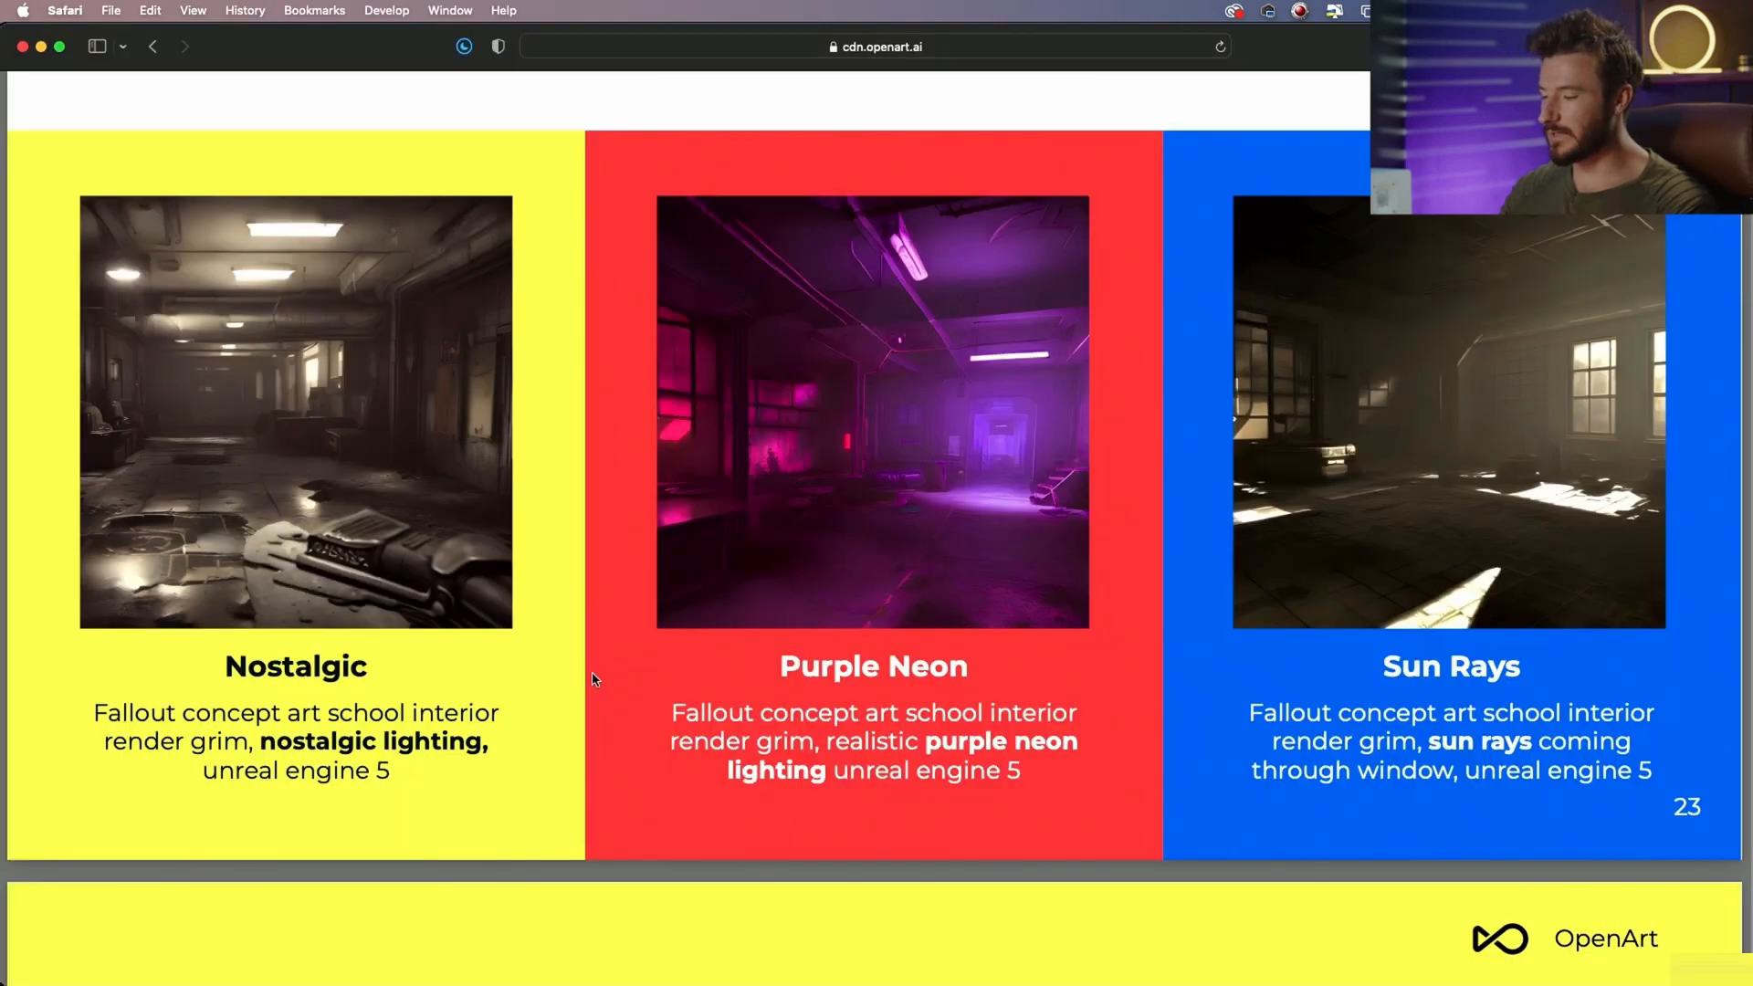
Check the guide's Lighting examples in Safari, extend the Discord prompt with ", with neon purple lighting" and submit it
{"action": "scroll", "coordinate": [854, 561], "scroll_direction": "up", "scroll_amount": 2}
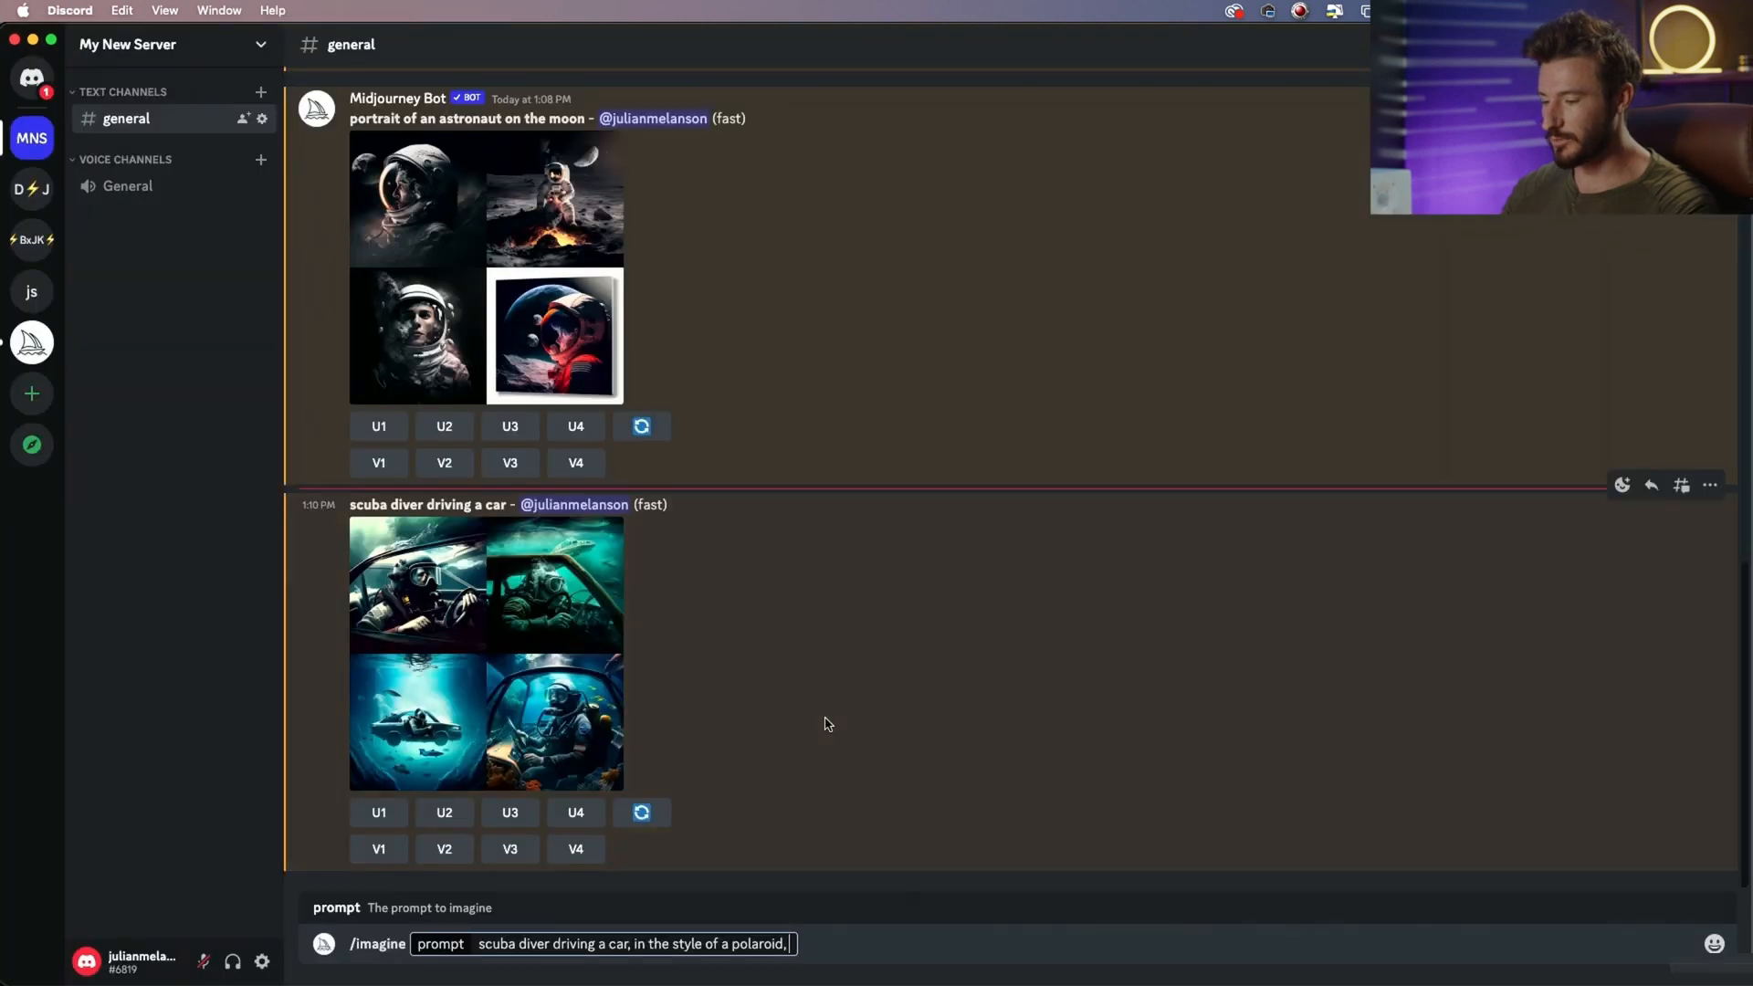
{"action": "type", "text": "with ne"}
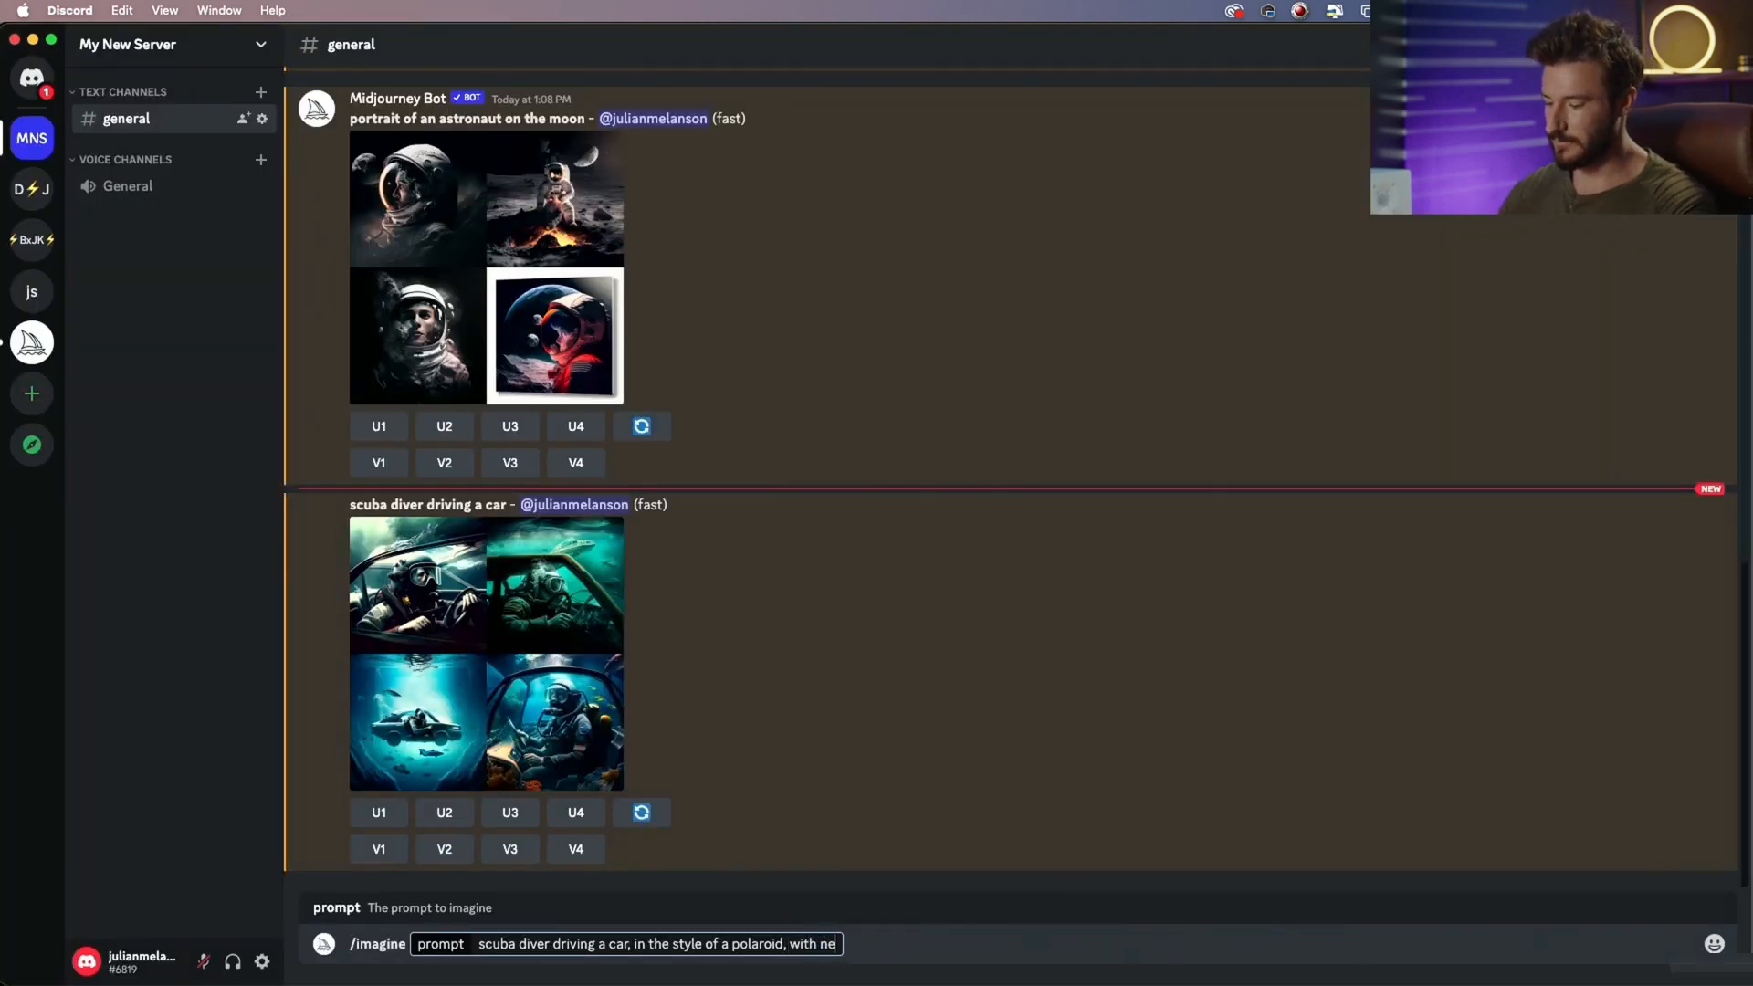
{"action": "type", "text": "on purple lighting"}
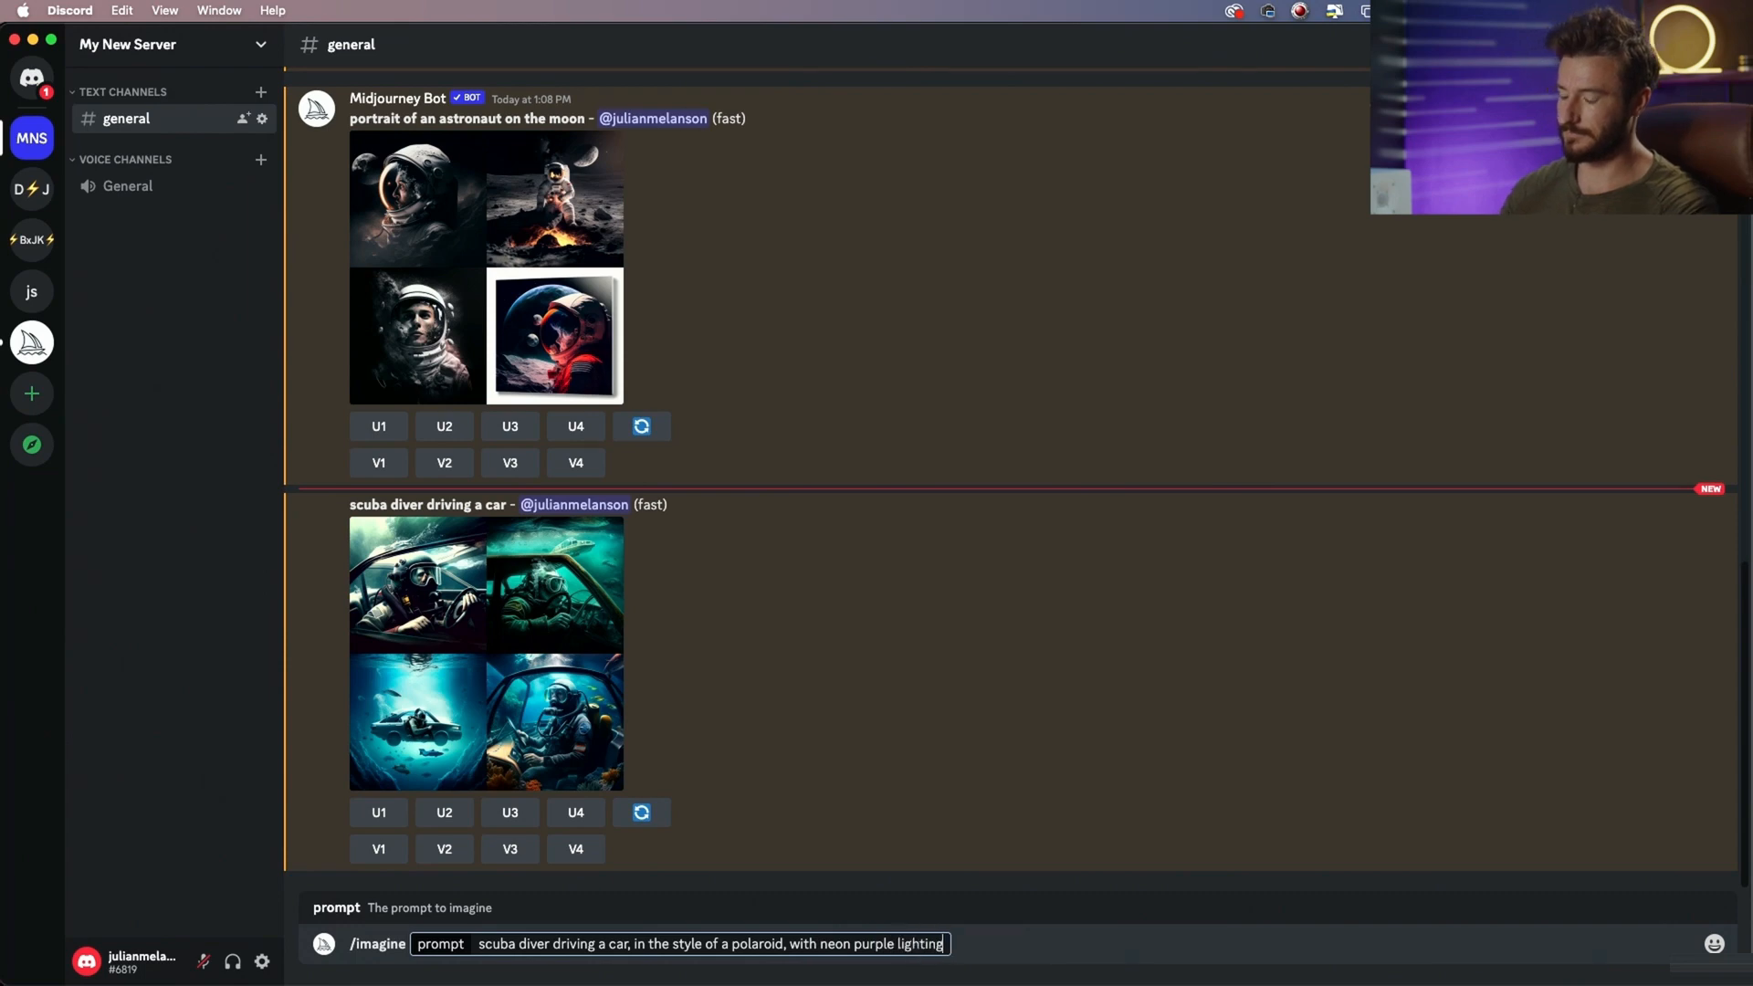
{"action": "key", "text": "Return"}
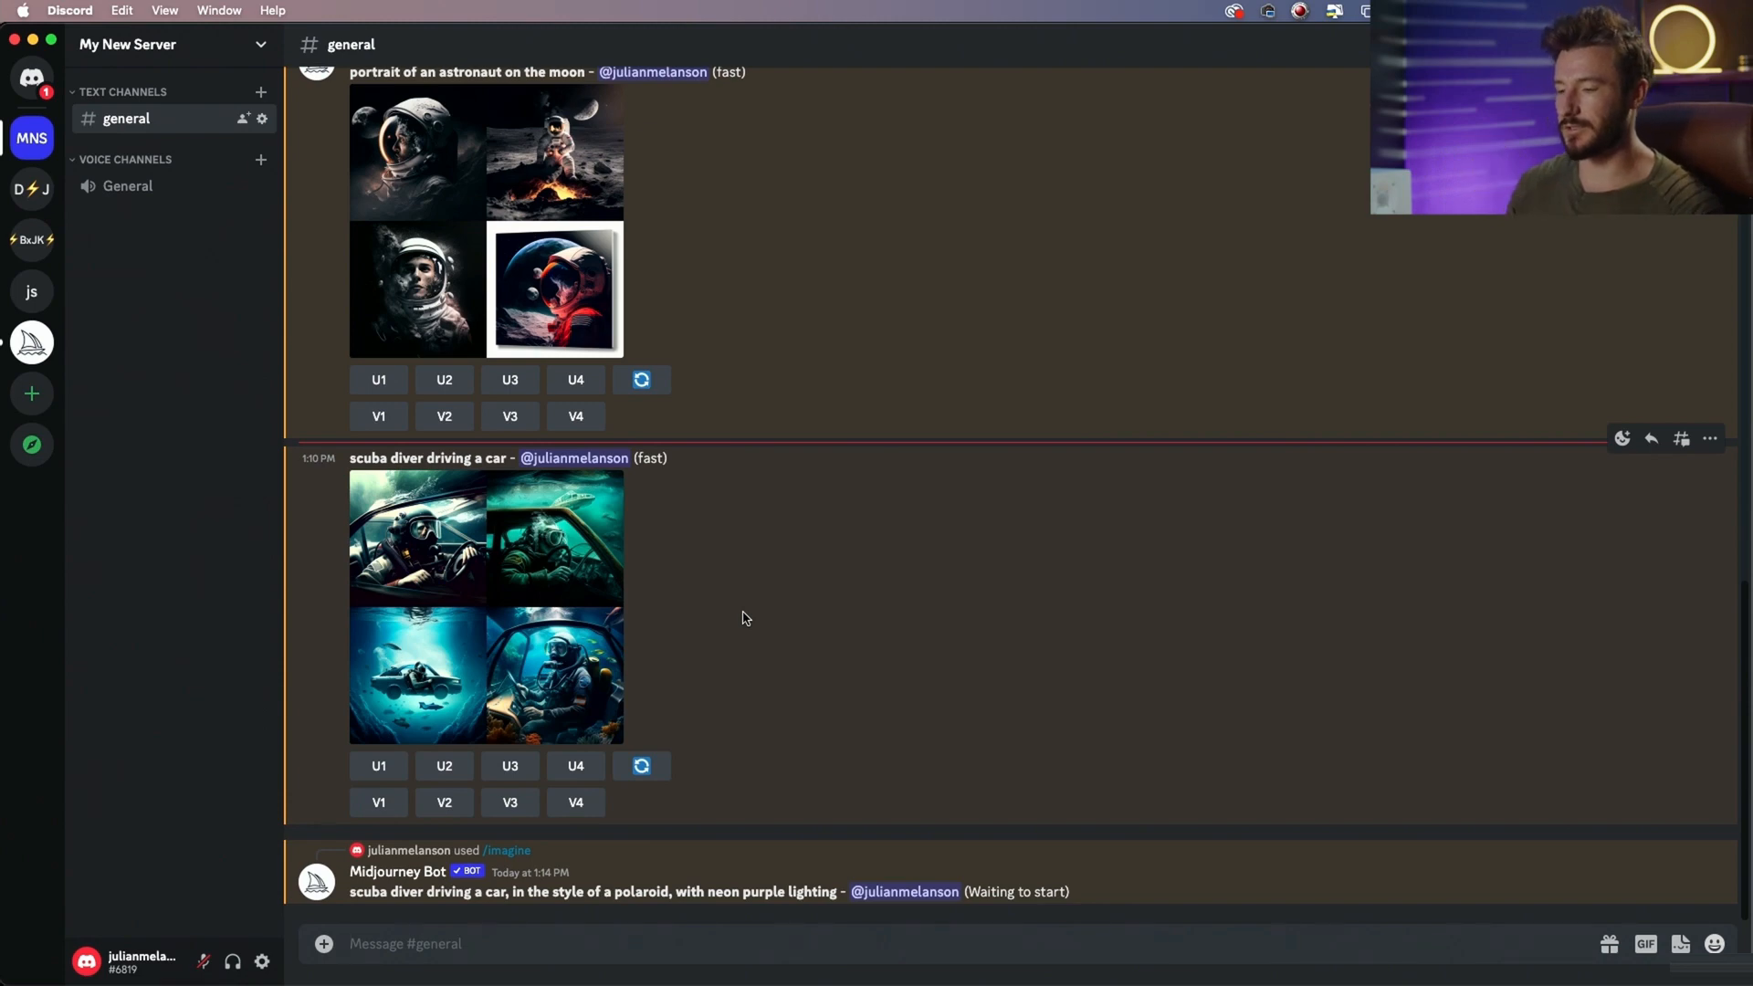
Compare enlarged views of the plain scuba diver image grid and the polaroid, neon purple version
{"action": "left_click", "coordinate": [543, 575]}
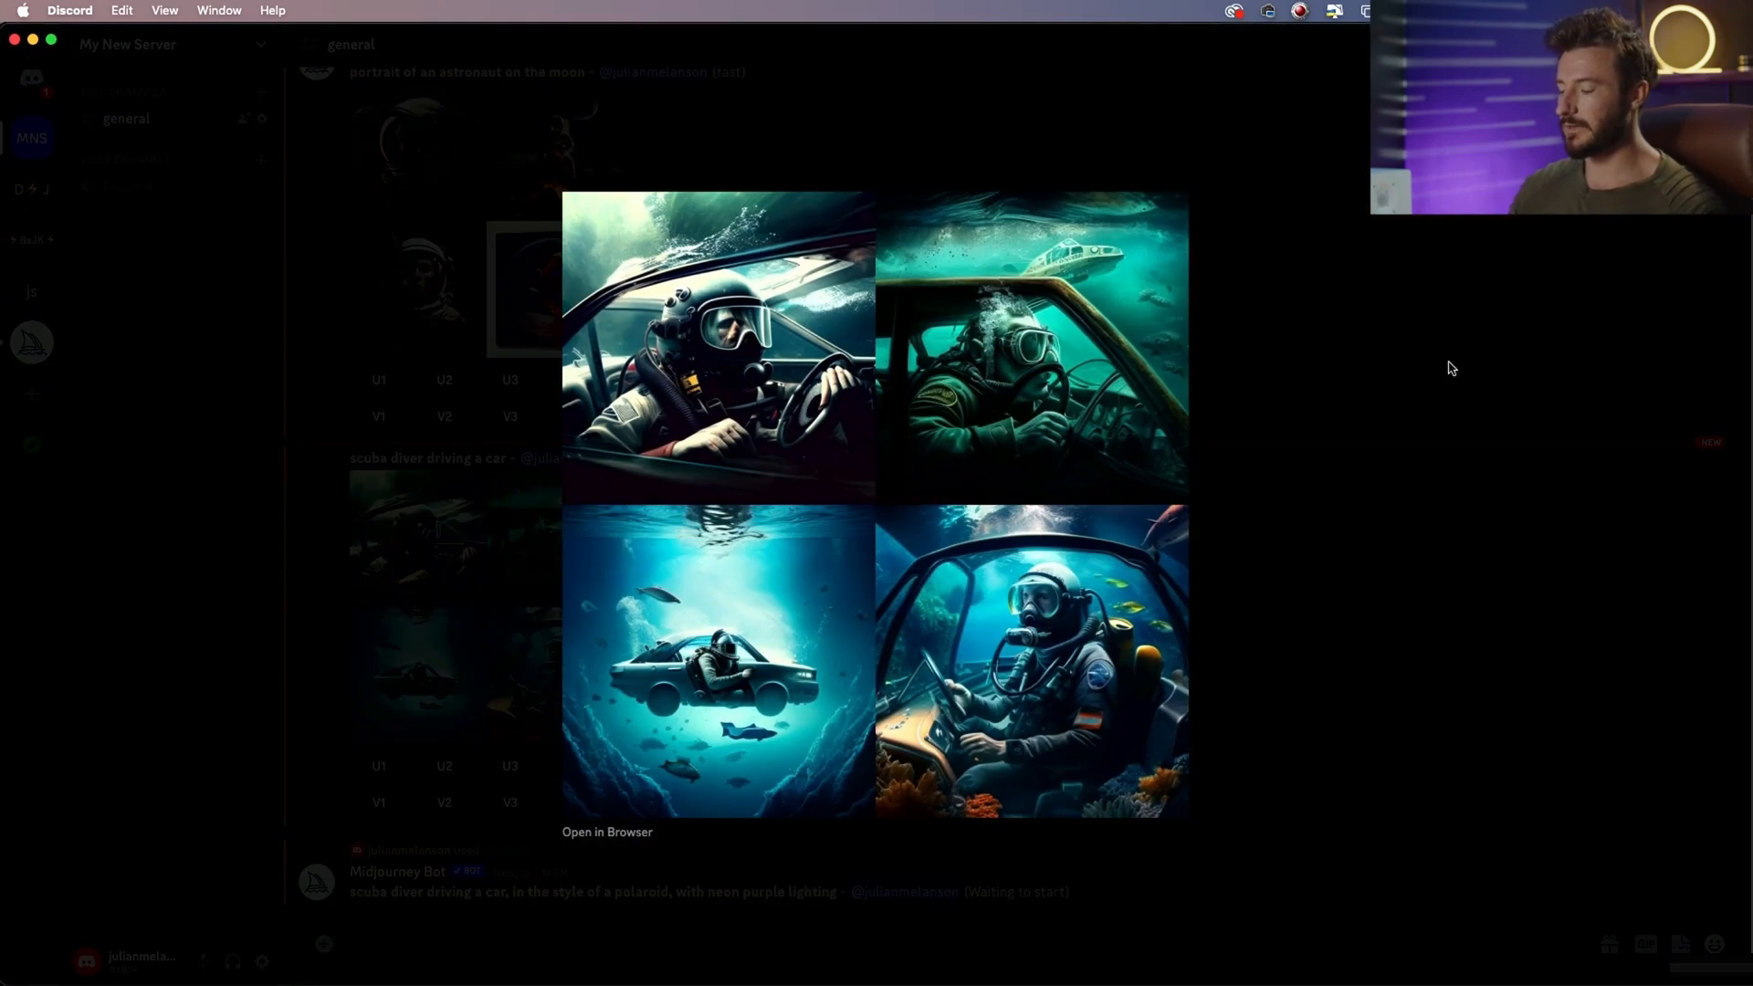
{"action": "left_click", "coordinate": [1452, 368]}
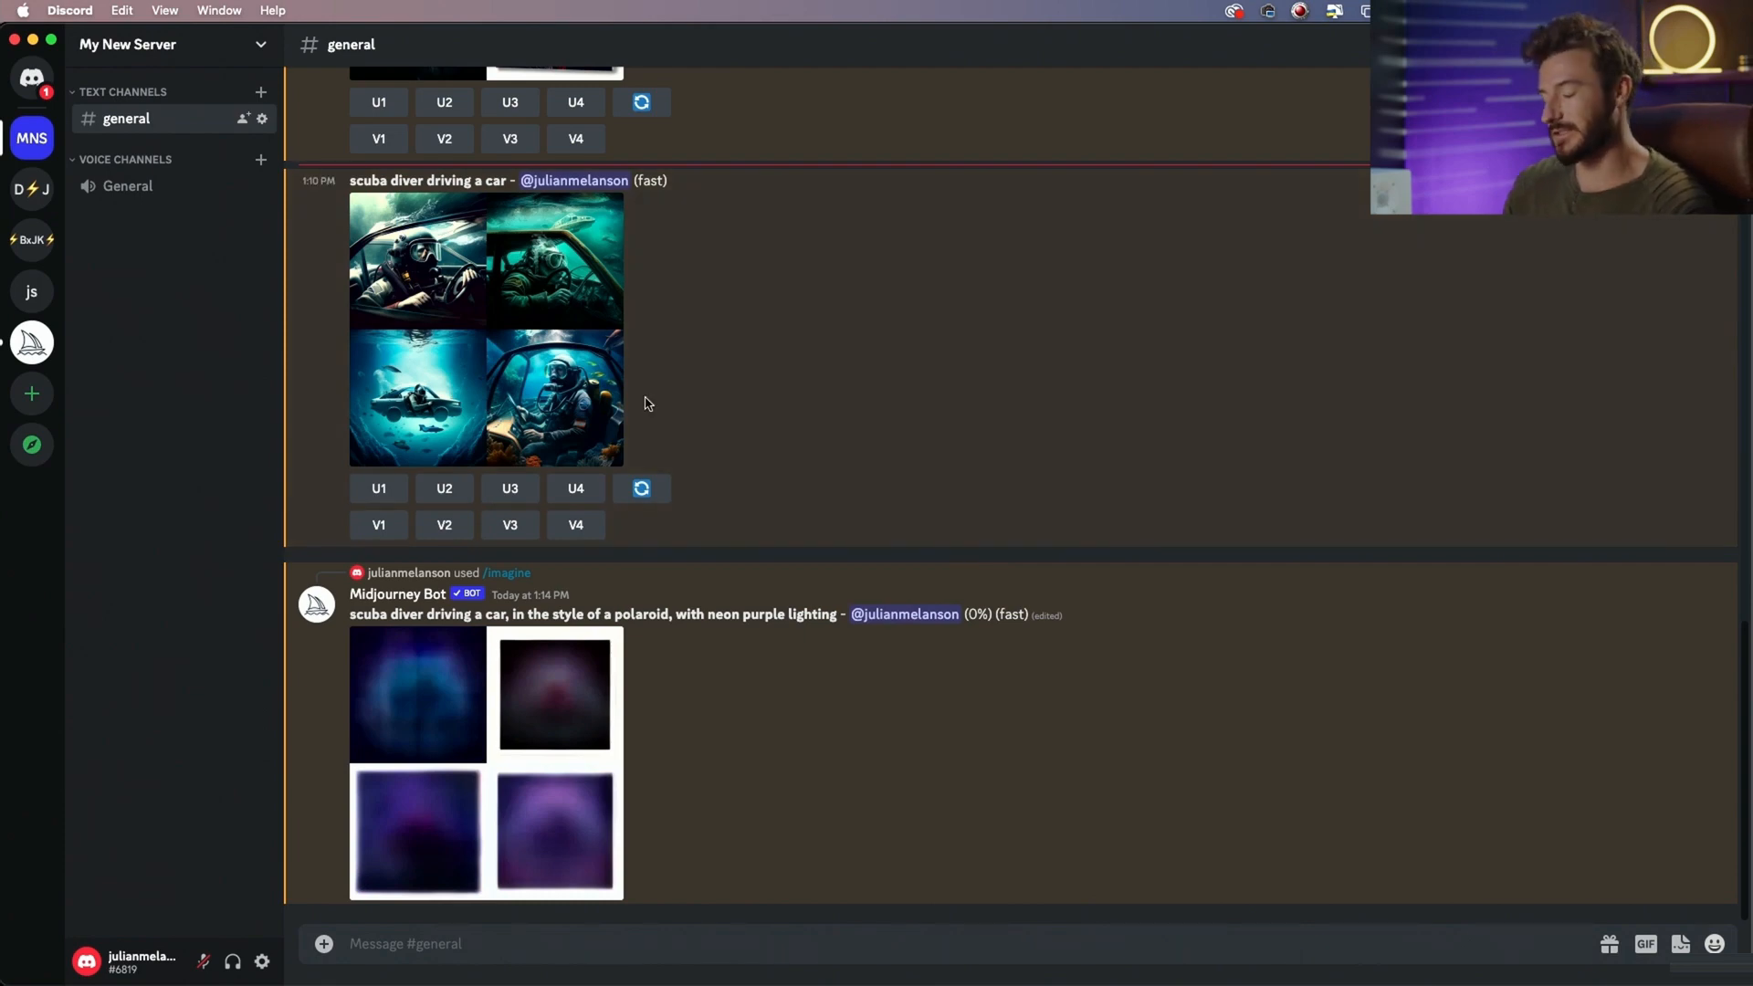
{"action": "left_click", "coordinate": [442, 607]}
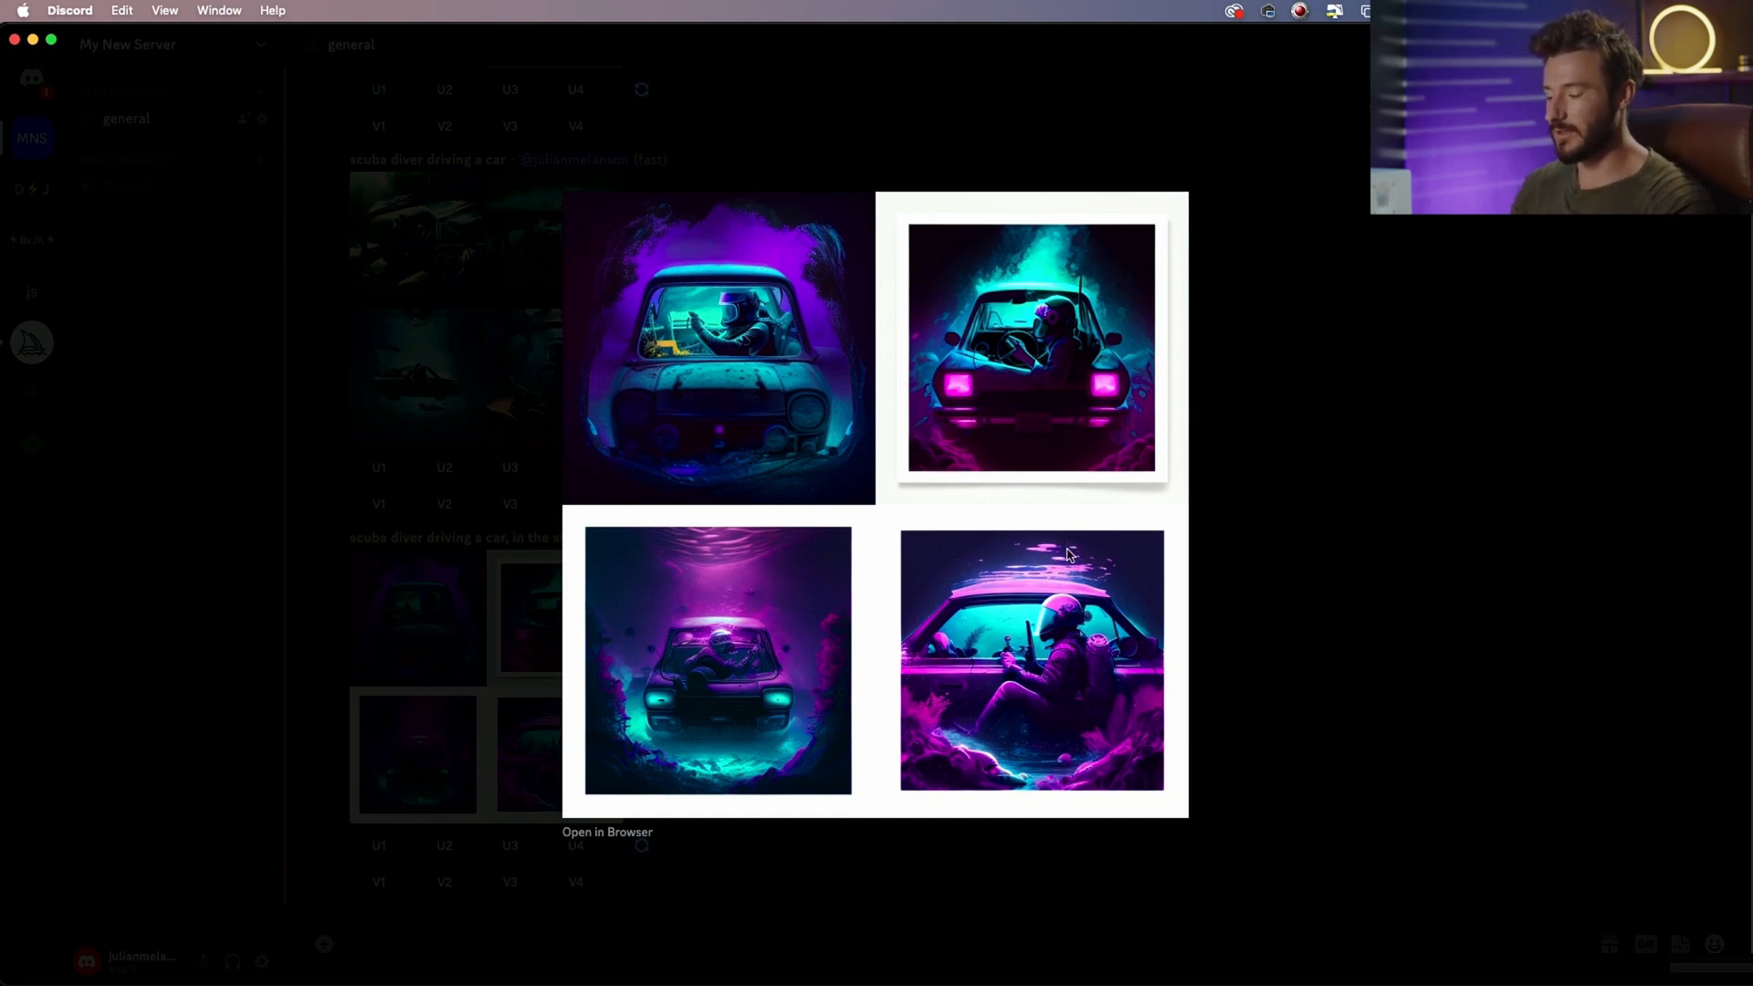
{"action": "left_click", "coordinate": [1337, 324]}
{"action": "left_click", "coordinate": [593, 375]}
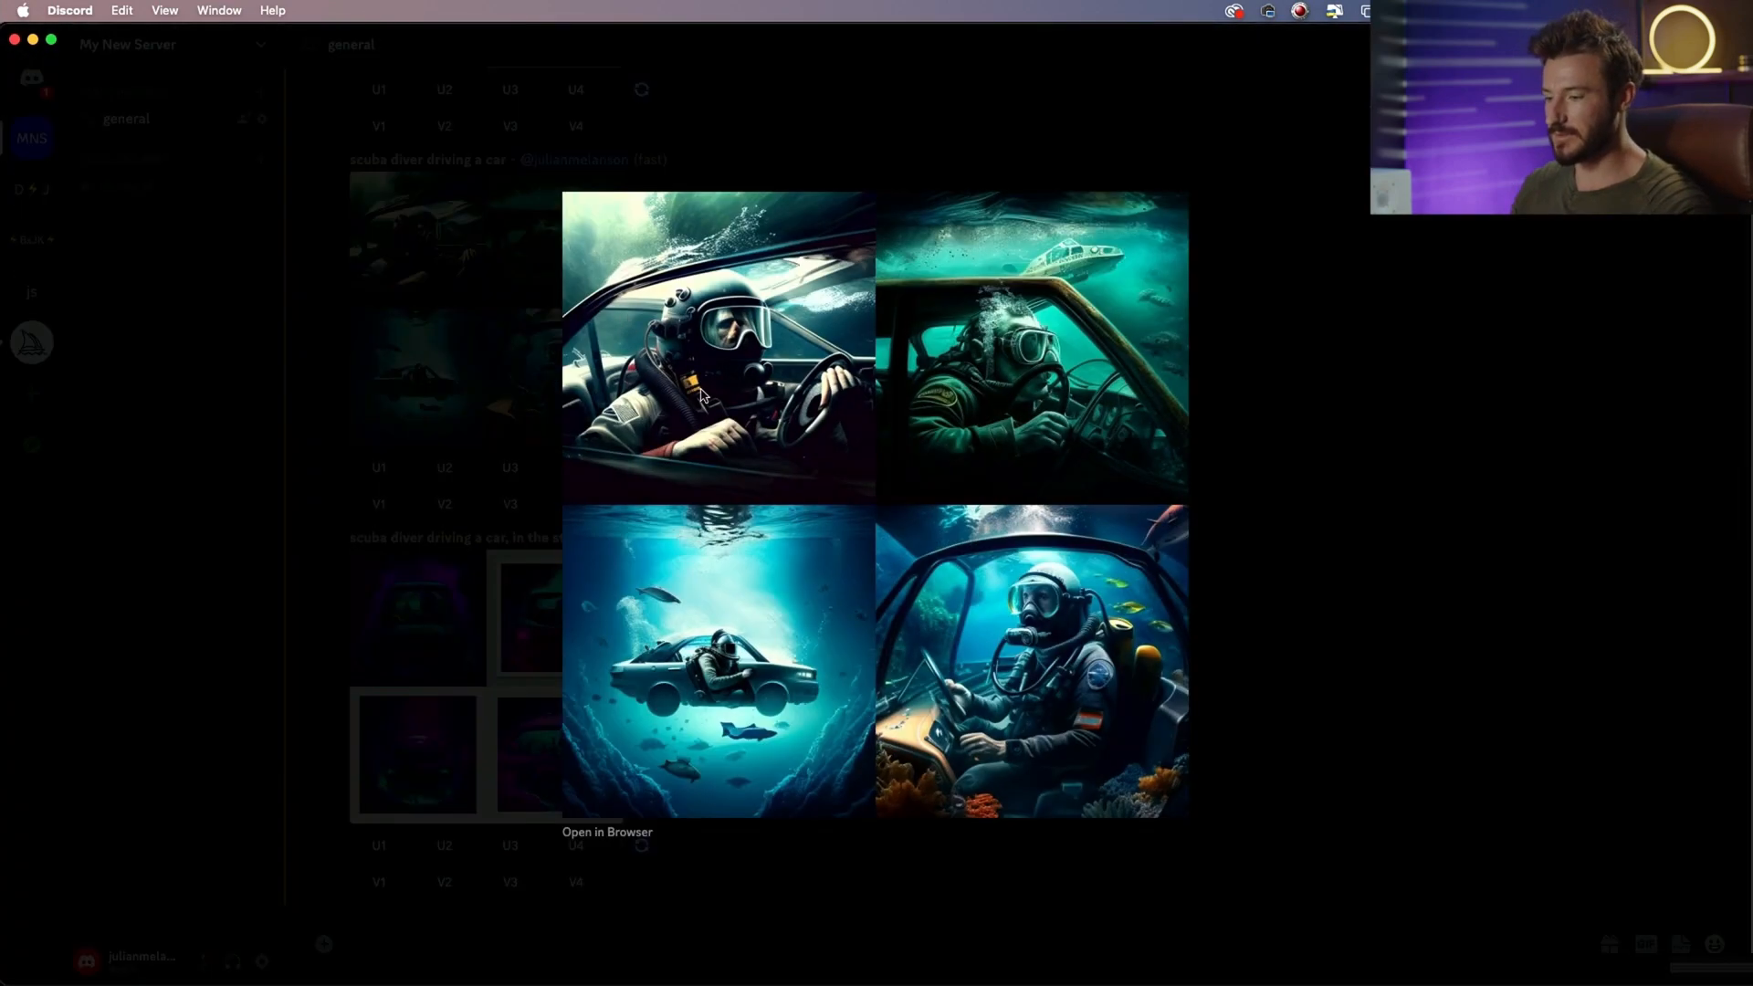
{"action": "left_click", "coordinate": [517, 685]}
{"action": "left_click", "coordinate": [517, 685]}
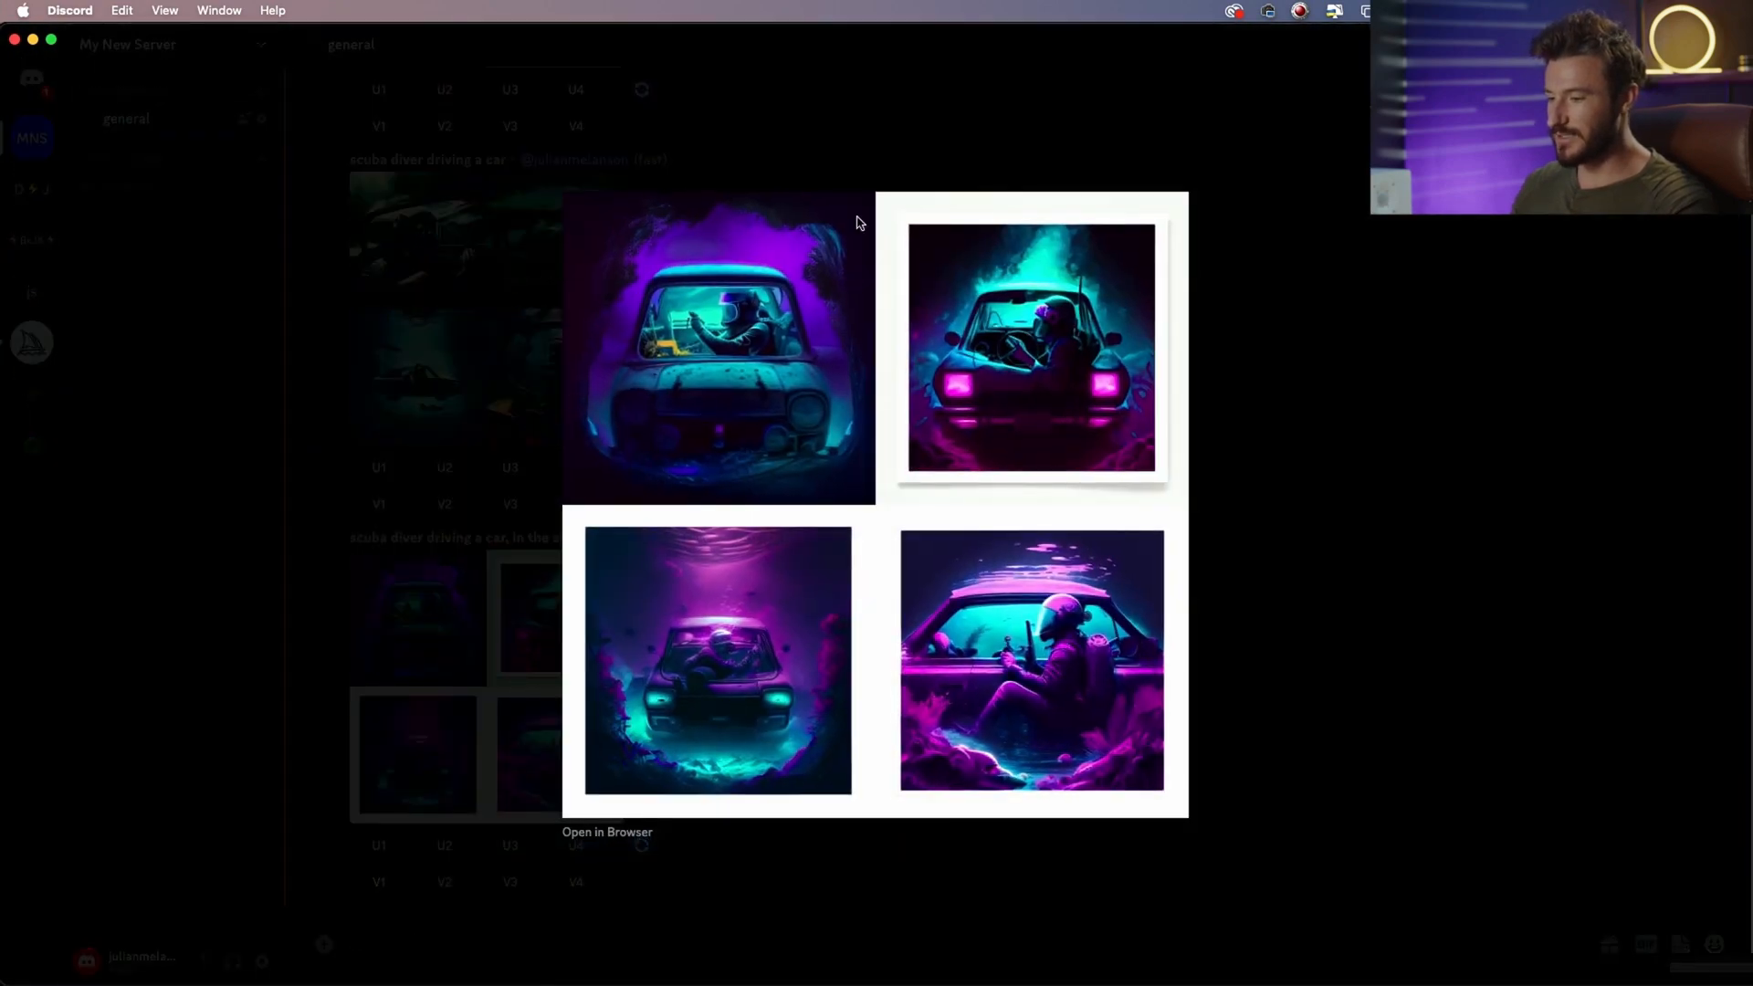
Return to the OpenArt guide in Safari and read through the Art Mediums examples and the list of artists by style
{"action": "key", "text": "super+Tab"}
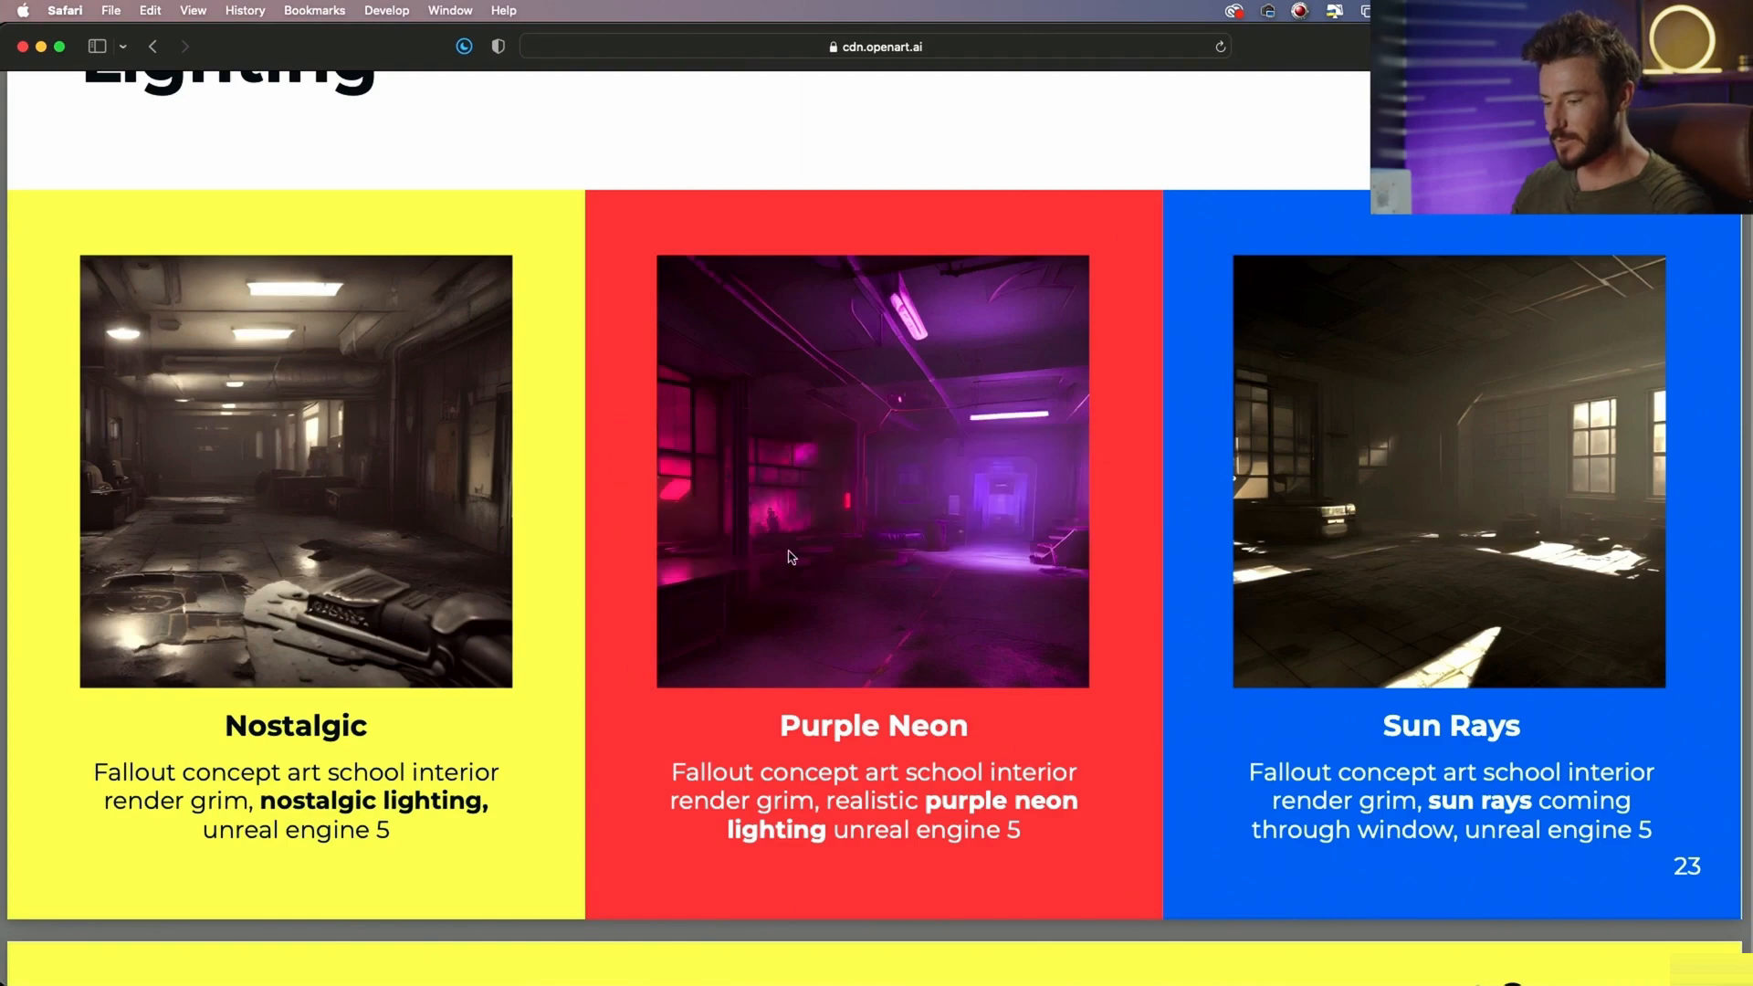
{"action": "scroll", "coordinate": [791, 557], "scroll_direction": "down", "scroll_amount": 10}
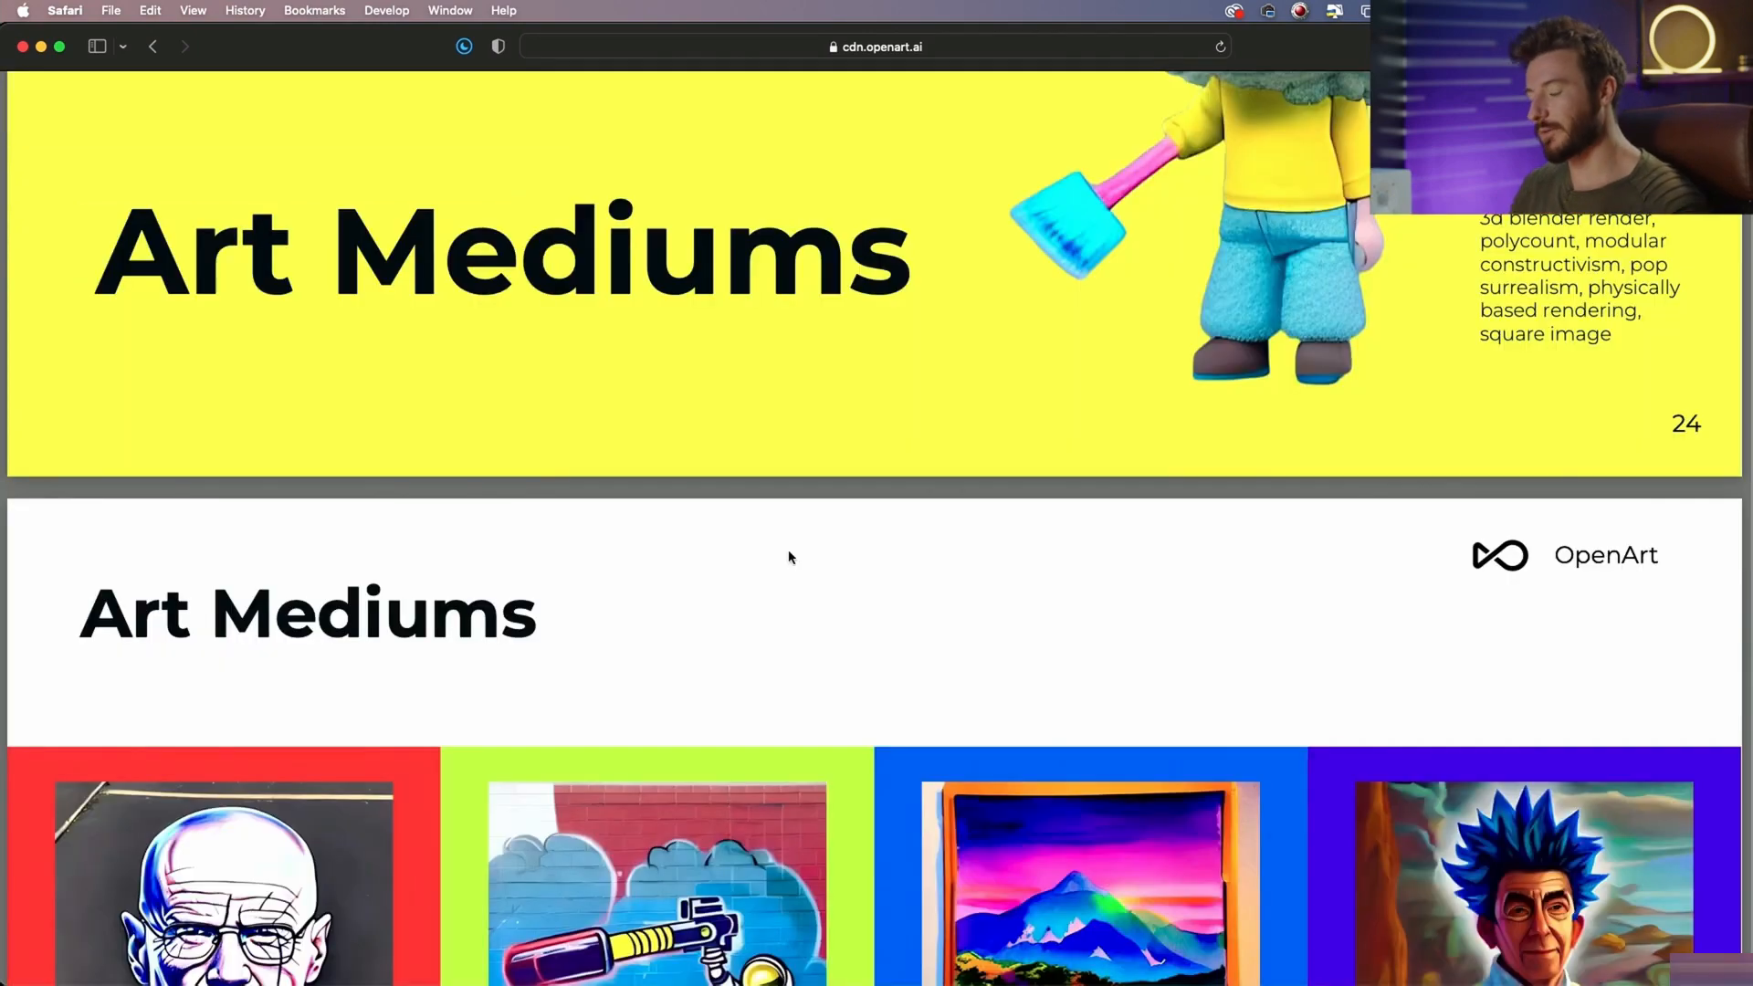
{"action": "scroll", "coordinate": [790, 557], "scroll_direction": "down", "scroll_amount": 6}
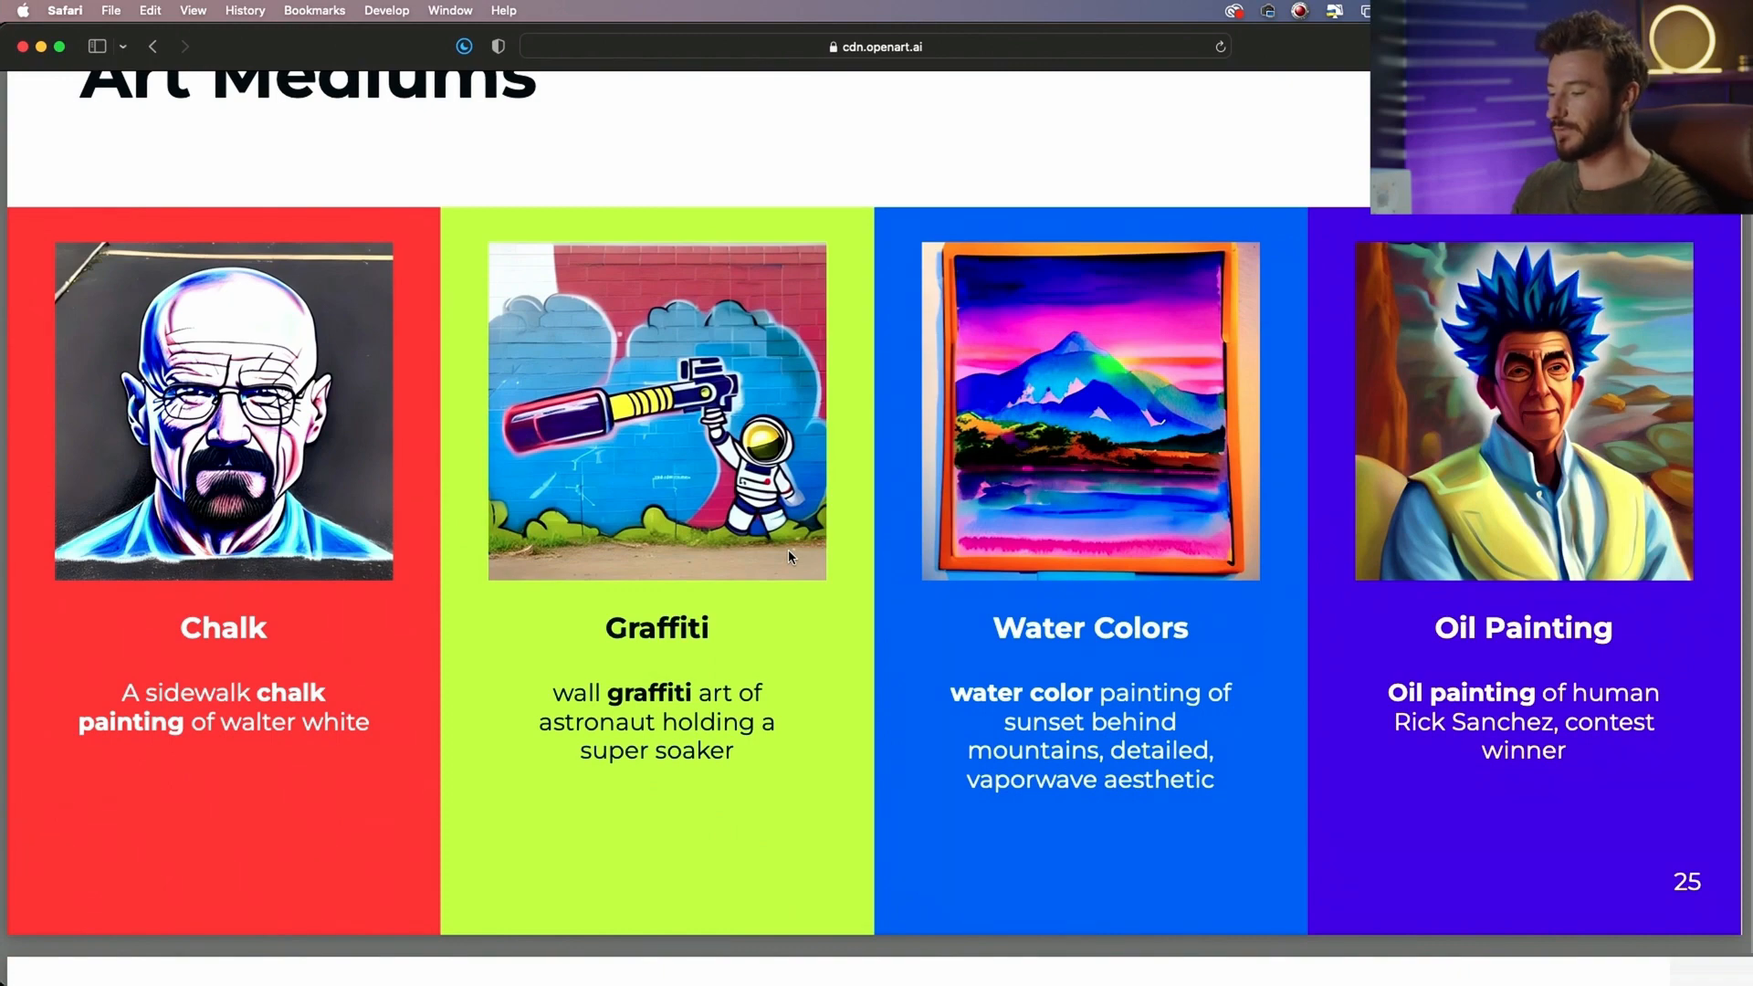
{"action": "scroll", "coordinate": [789, 553], "scroll_direction": "down", "scroll_amount": 10}
{"action": "scroll", "coordinate": [788, 556], "scroll_direction": "down", "scroll_amount": 5}
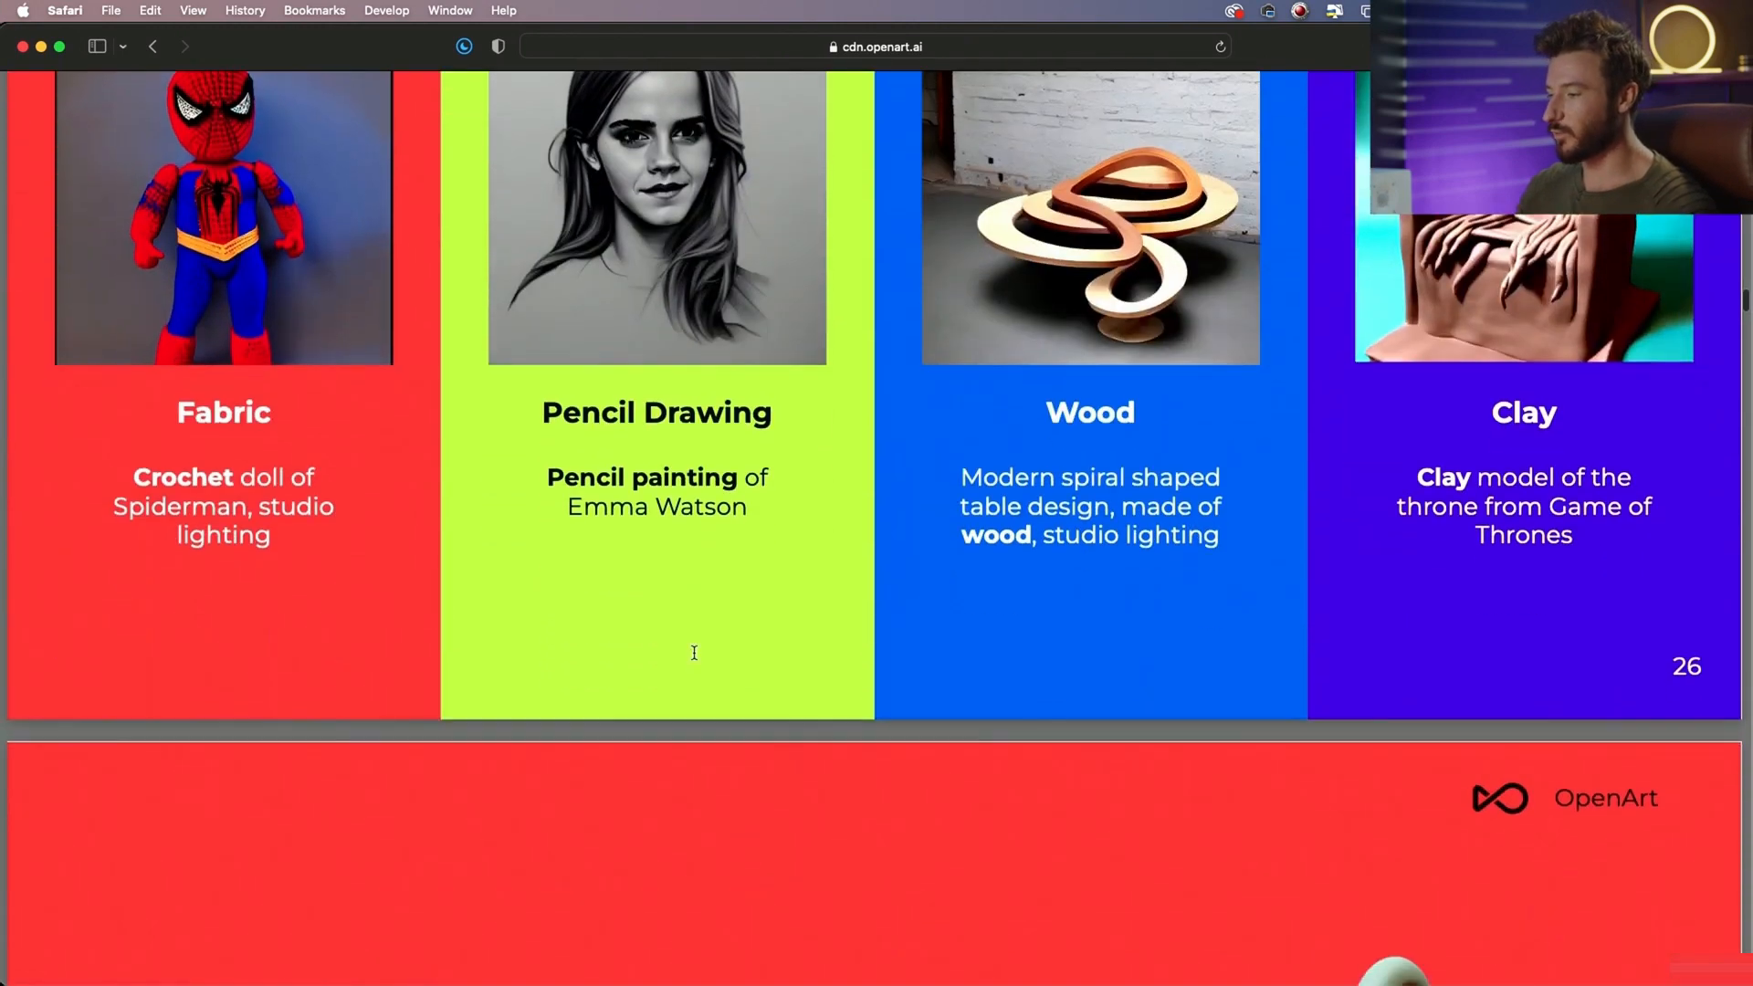
{"action": "scroll", "coordinate": [694, 652], "scroll_direction": "down", "scroll_amount": 15}
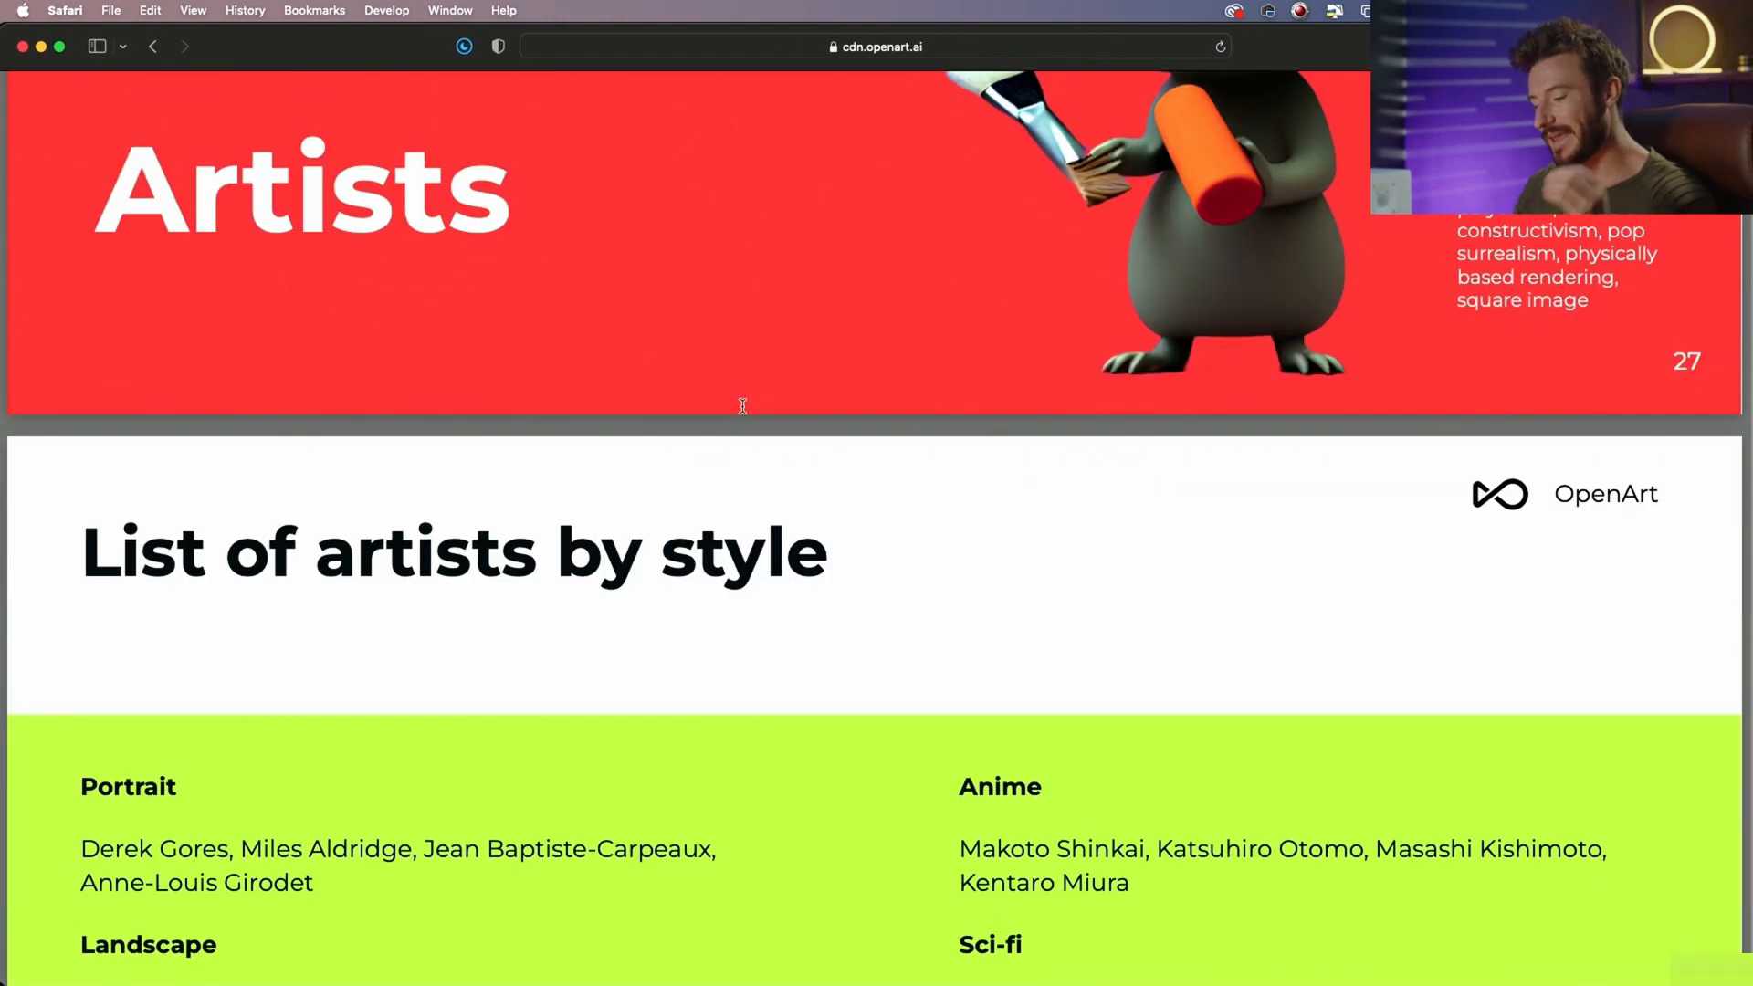
{"action": "scroll", "coordinate": [742, 407], "scroll_direction": "down", "scroll_amount": 3}
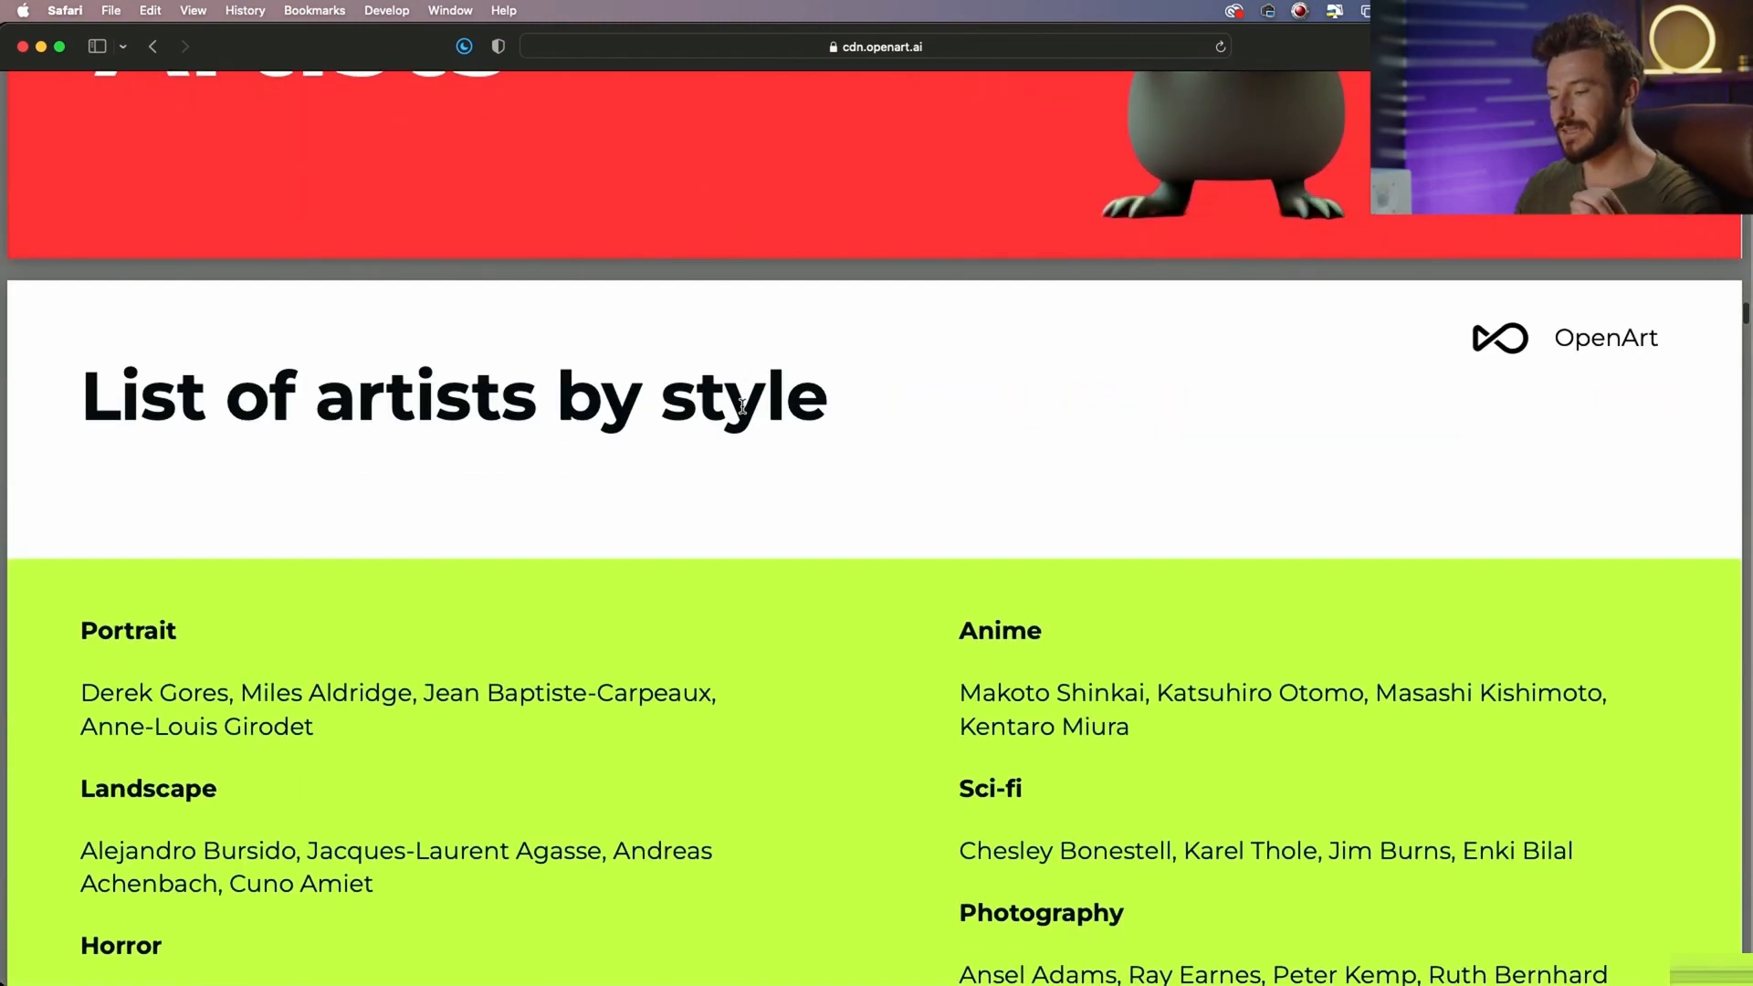
{"action": "scroll", "coordinate": [742, 406], "scroll_direction": "down", "scroll_amount": 3}
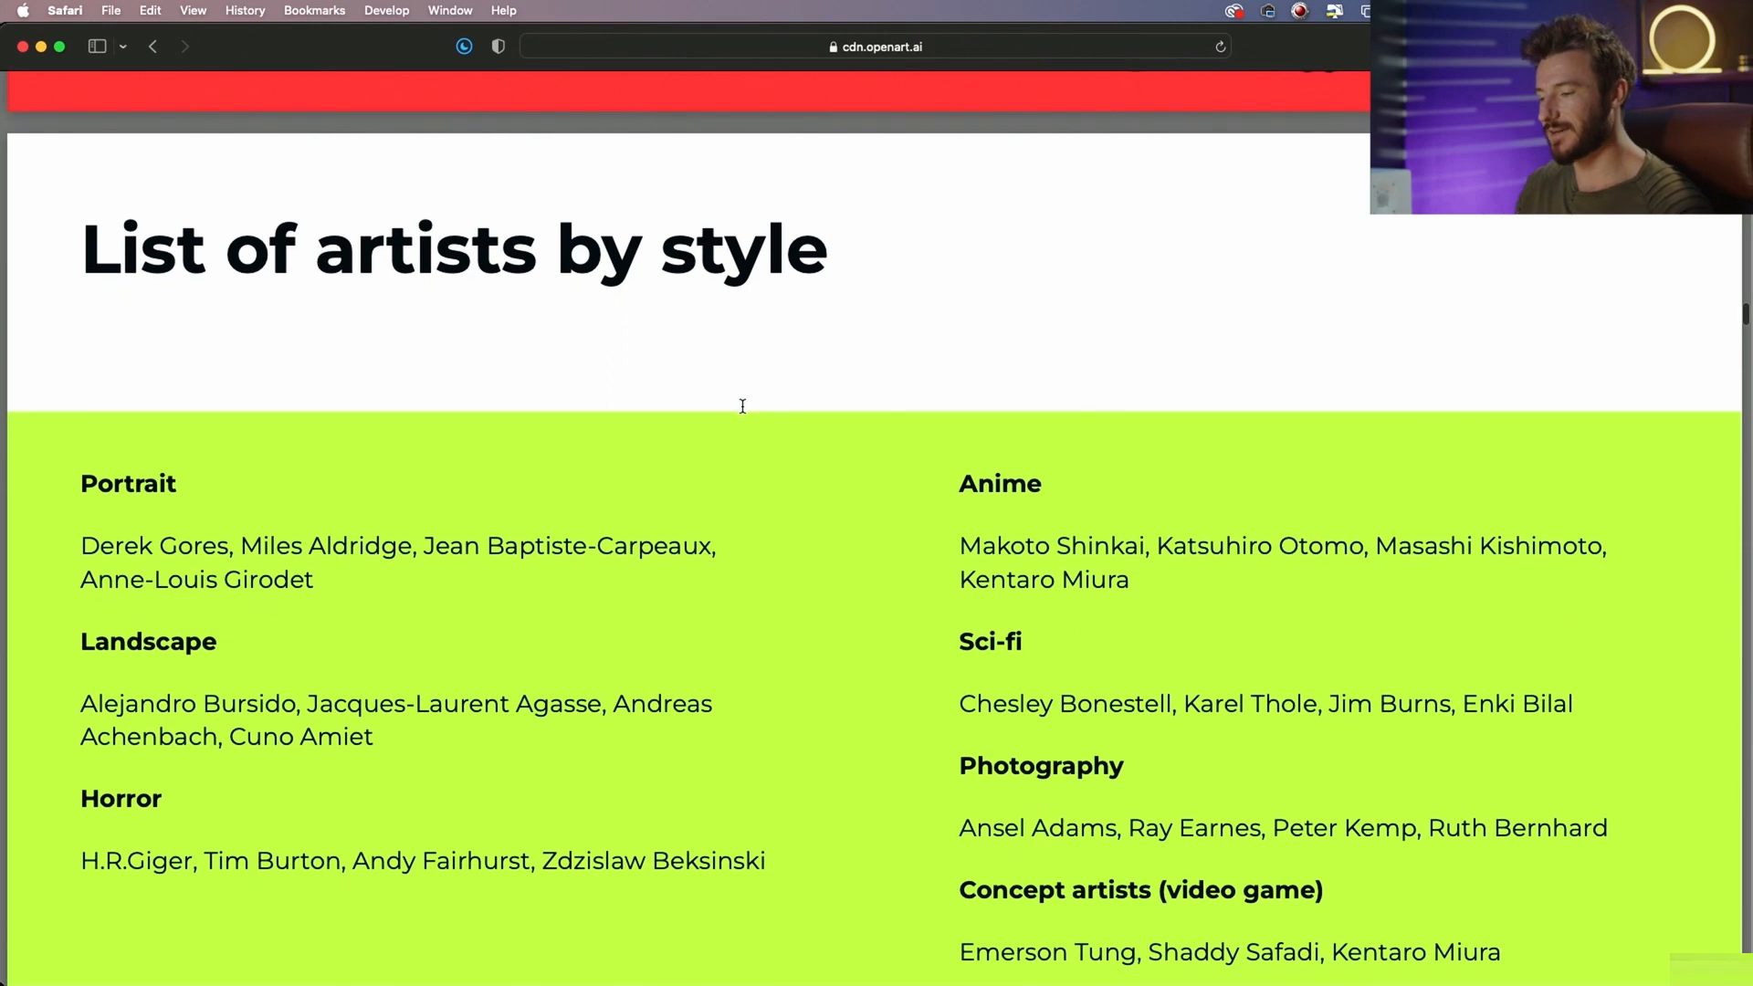
{"action": "scroll", "coordinate": [743, 406], "scroll_direction": "down", "scroll_amount": 2}
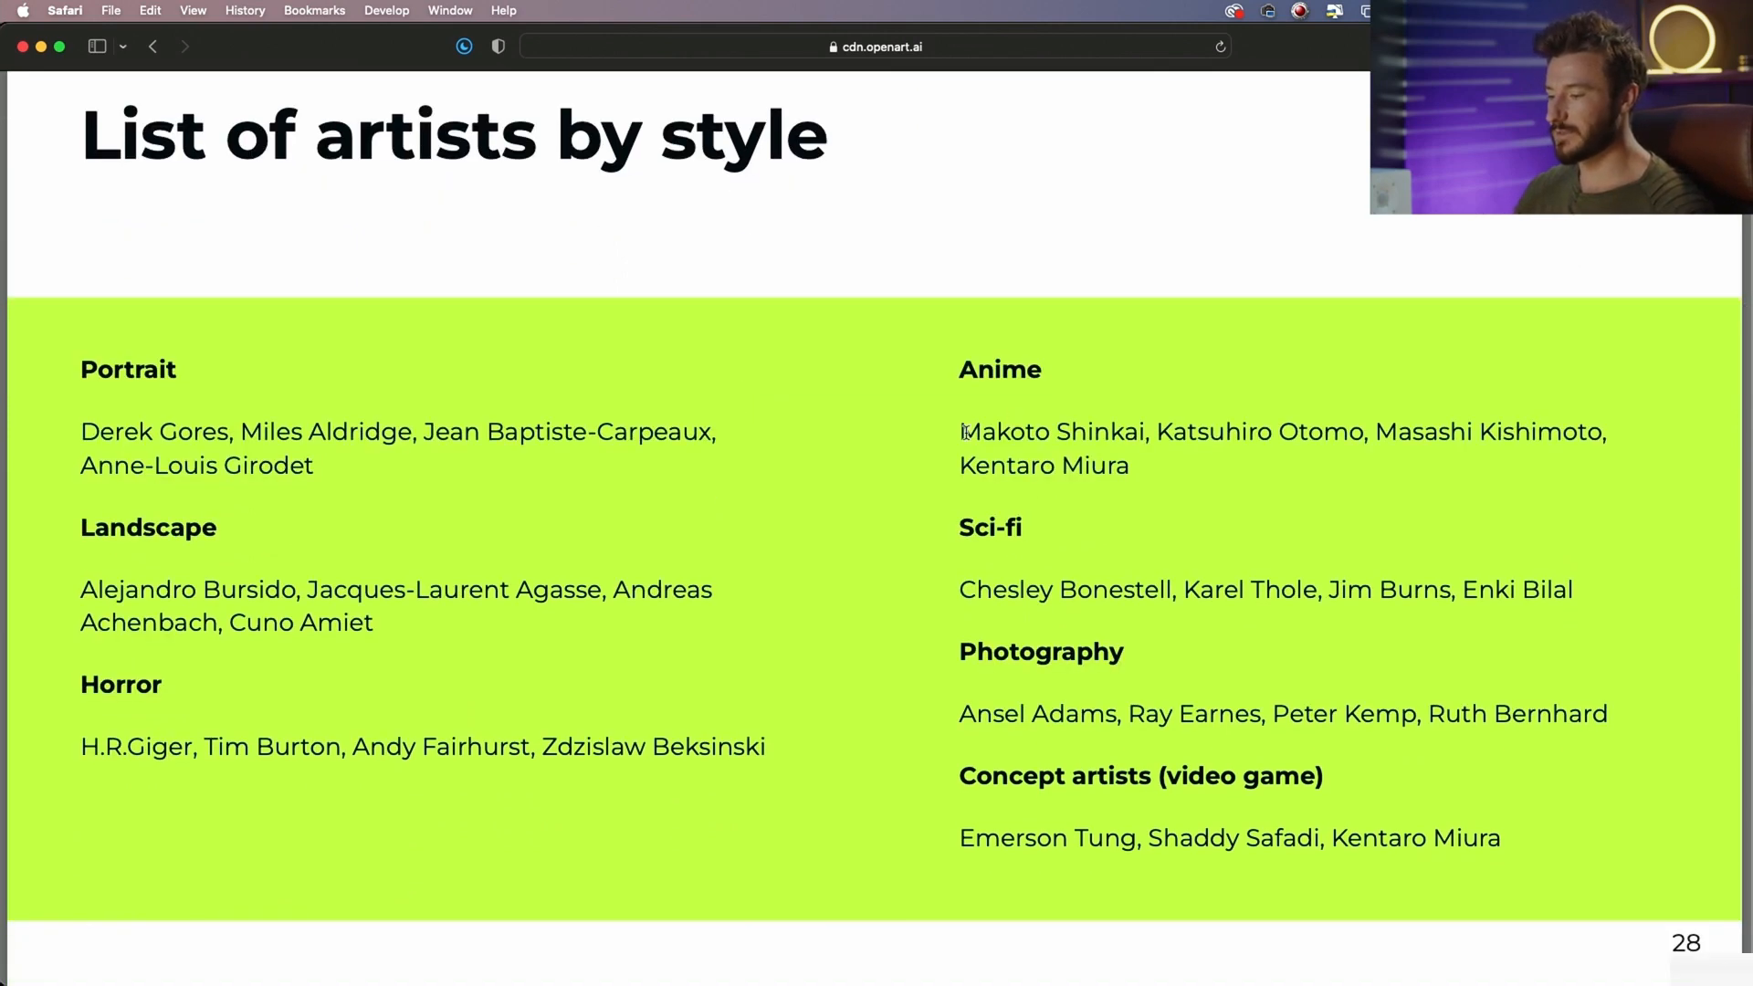
Copy "Makoto Shinkai" from the guide's Anime artists, and start a new /imagine prompt in Discord reading "scuba diver driving a car,"
{"action": "left_click_drag", "start_coordinate": [960, 431], "coordinate": [1138, 424]}
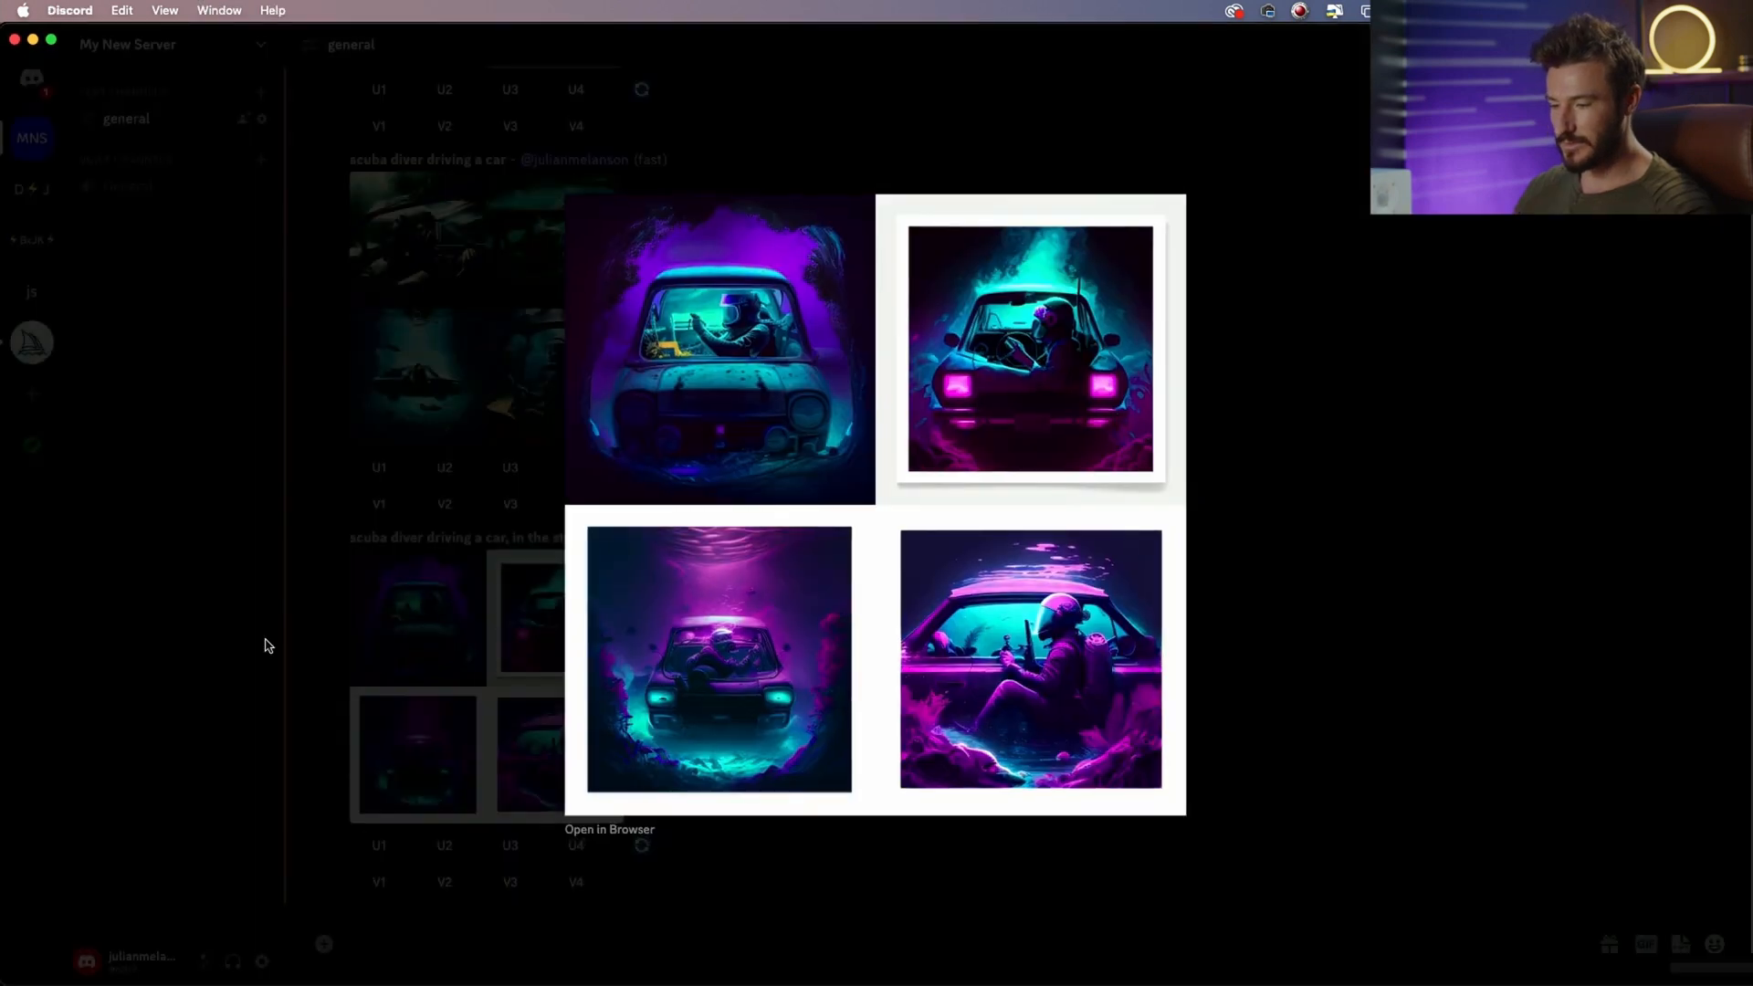
{"action": "left_click", "coordinate": [269, 647]}
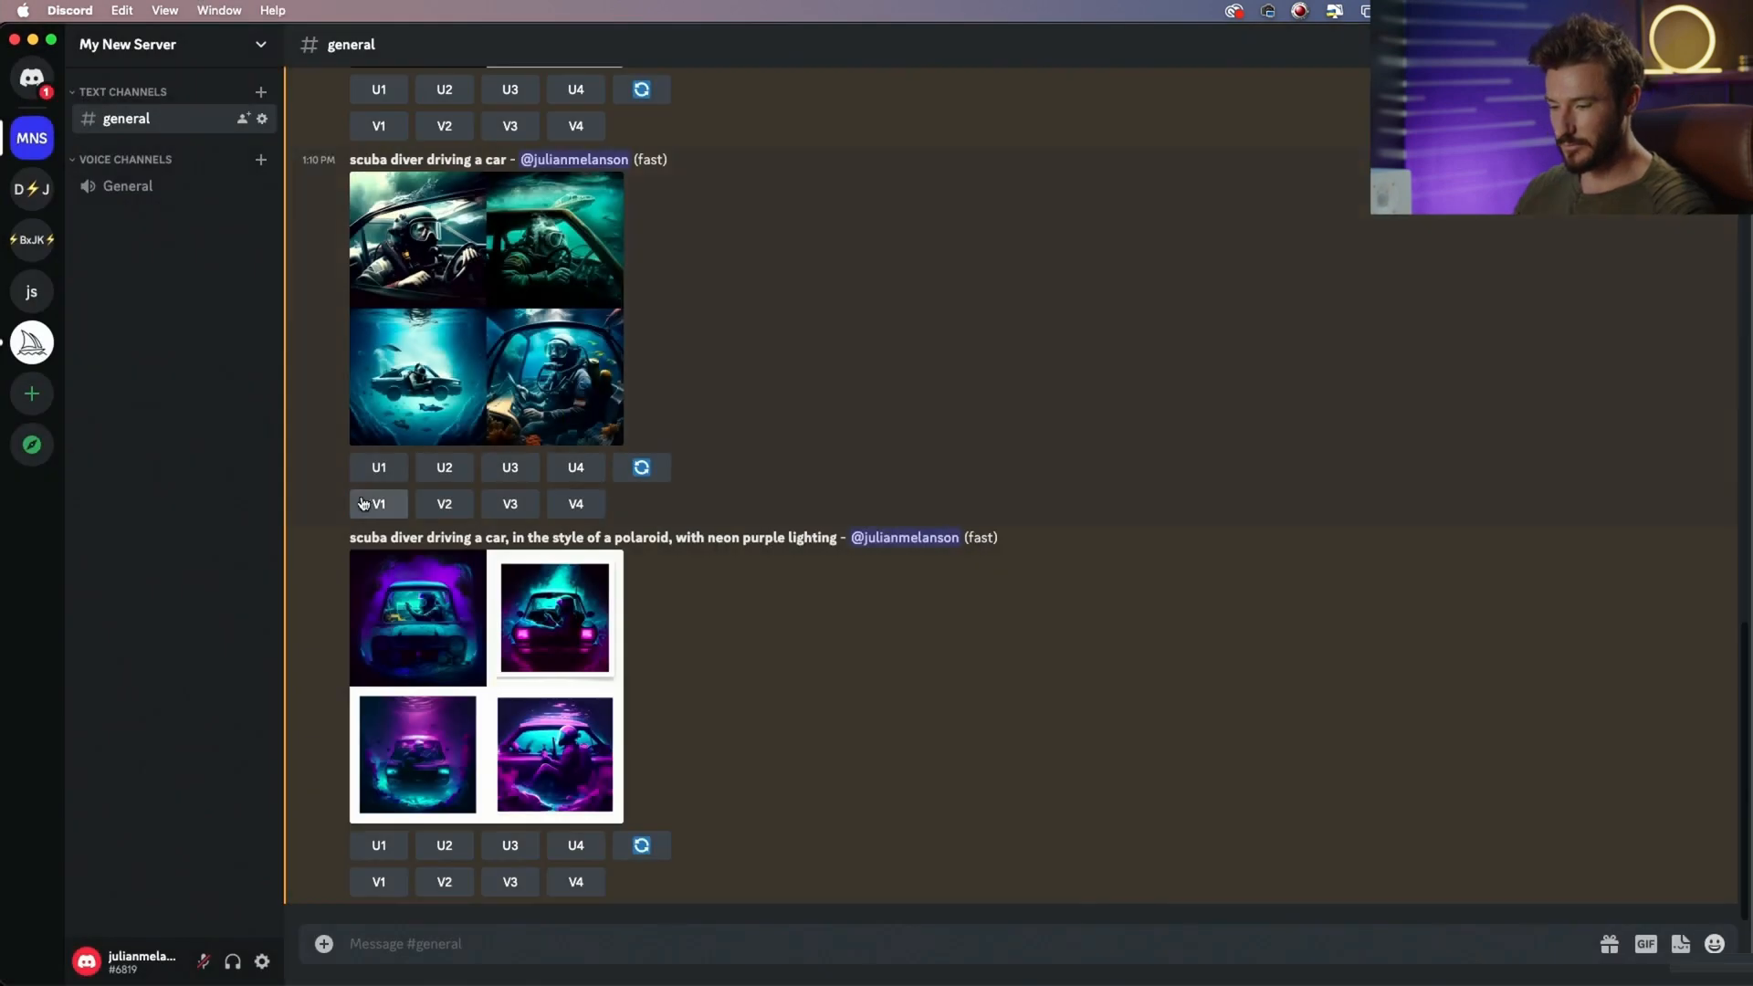
{"action": "left_click", "coordinate": [440, 940]}
{"action": "type", "text": "/"}
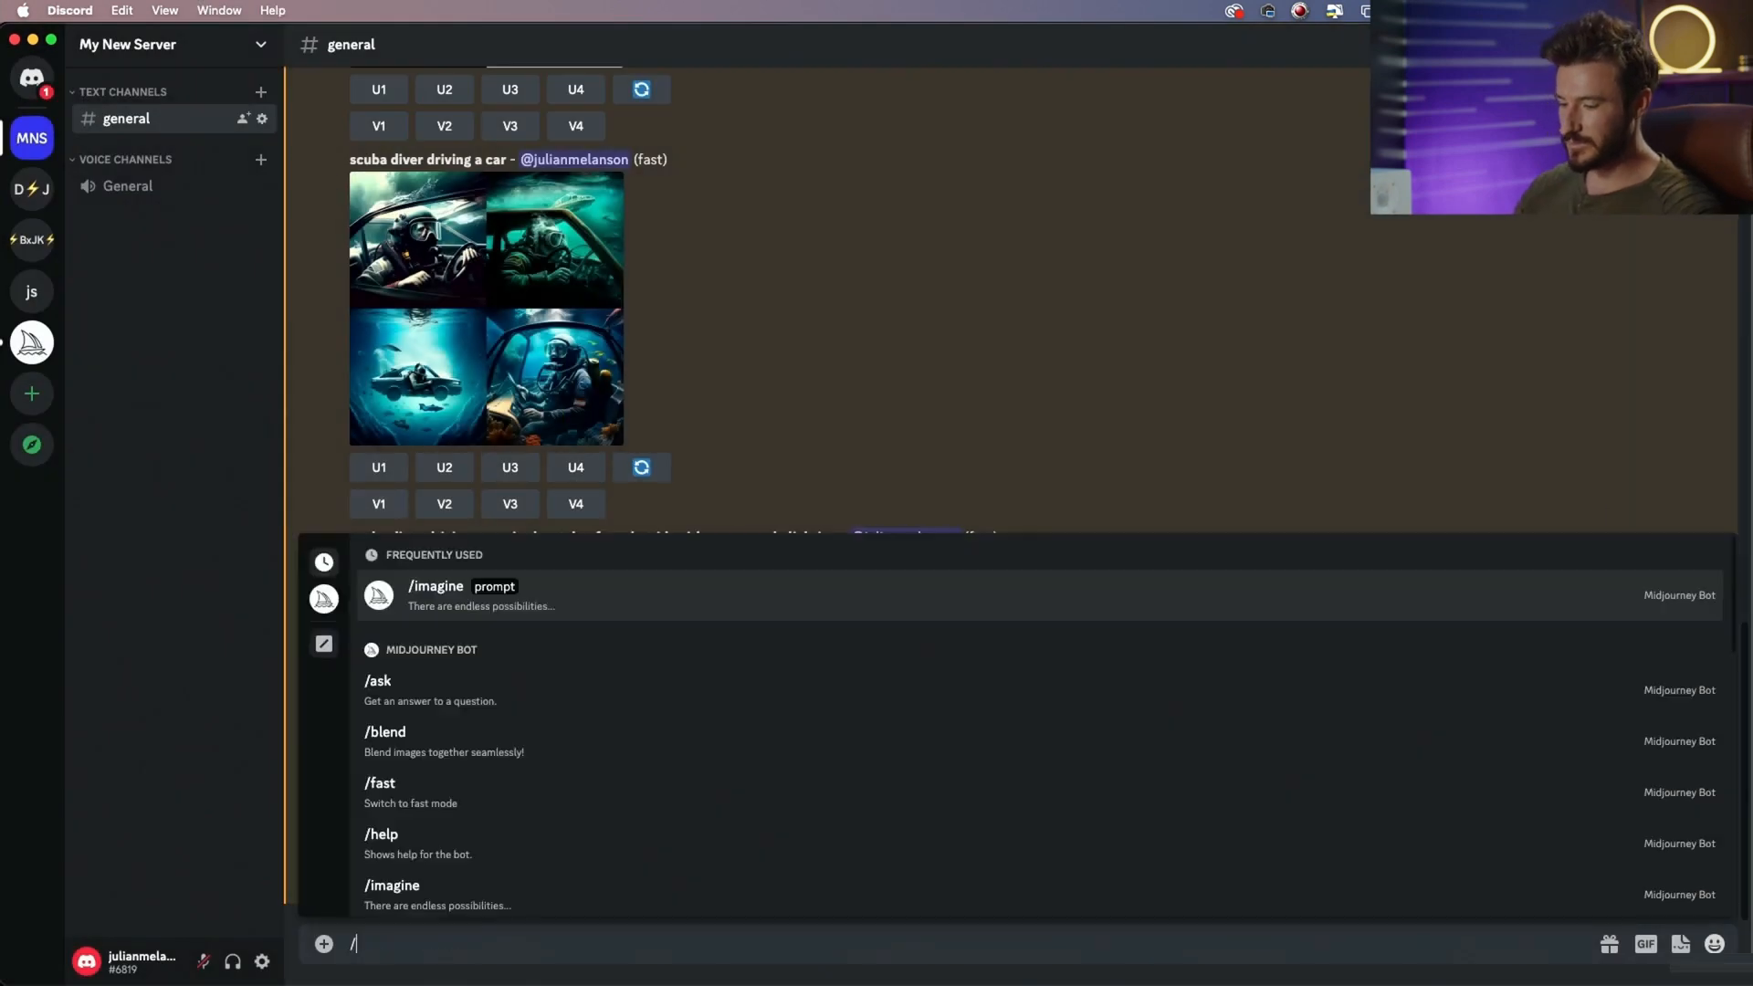
{"action": "type", "text": "im"}
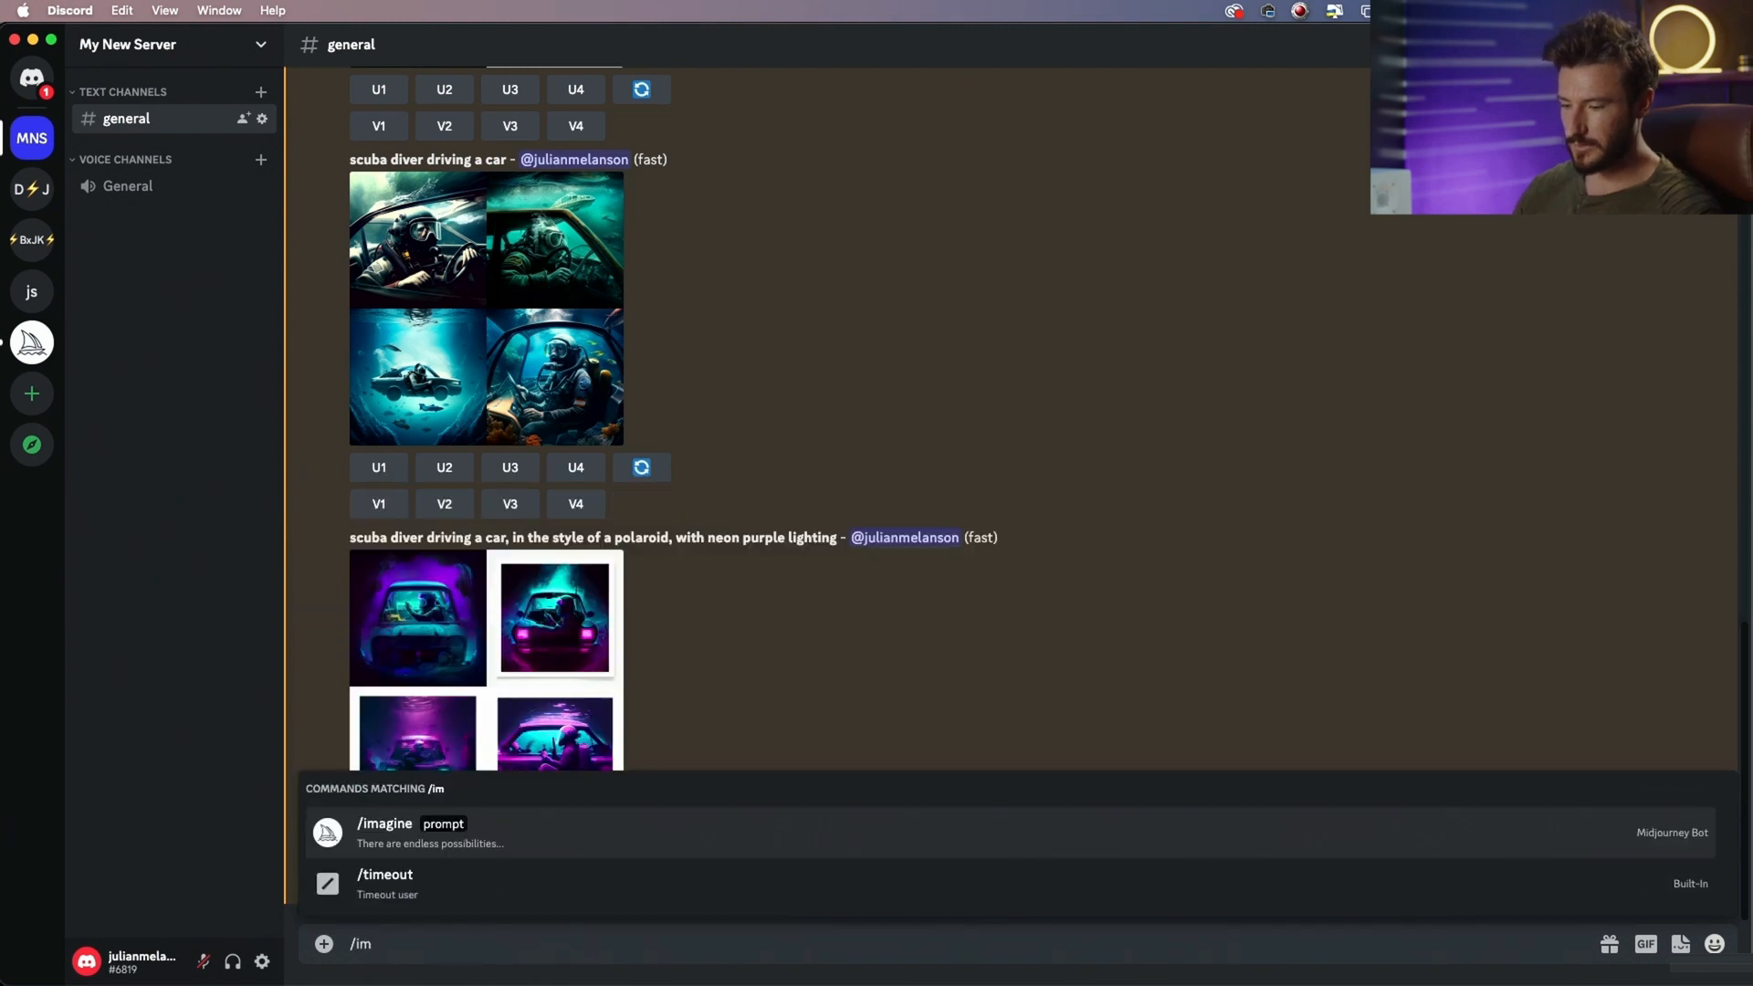
{"action": "left_click", "coordinate": [440, 844]}
{"action": "type", "text": "scuba dive"}
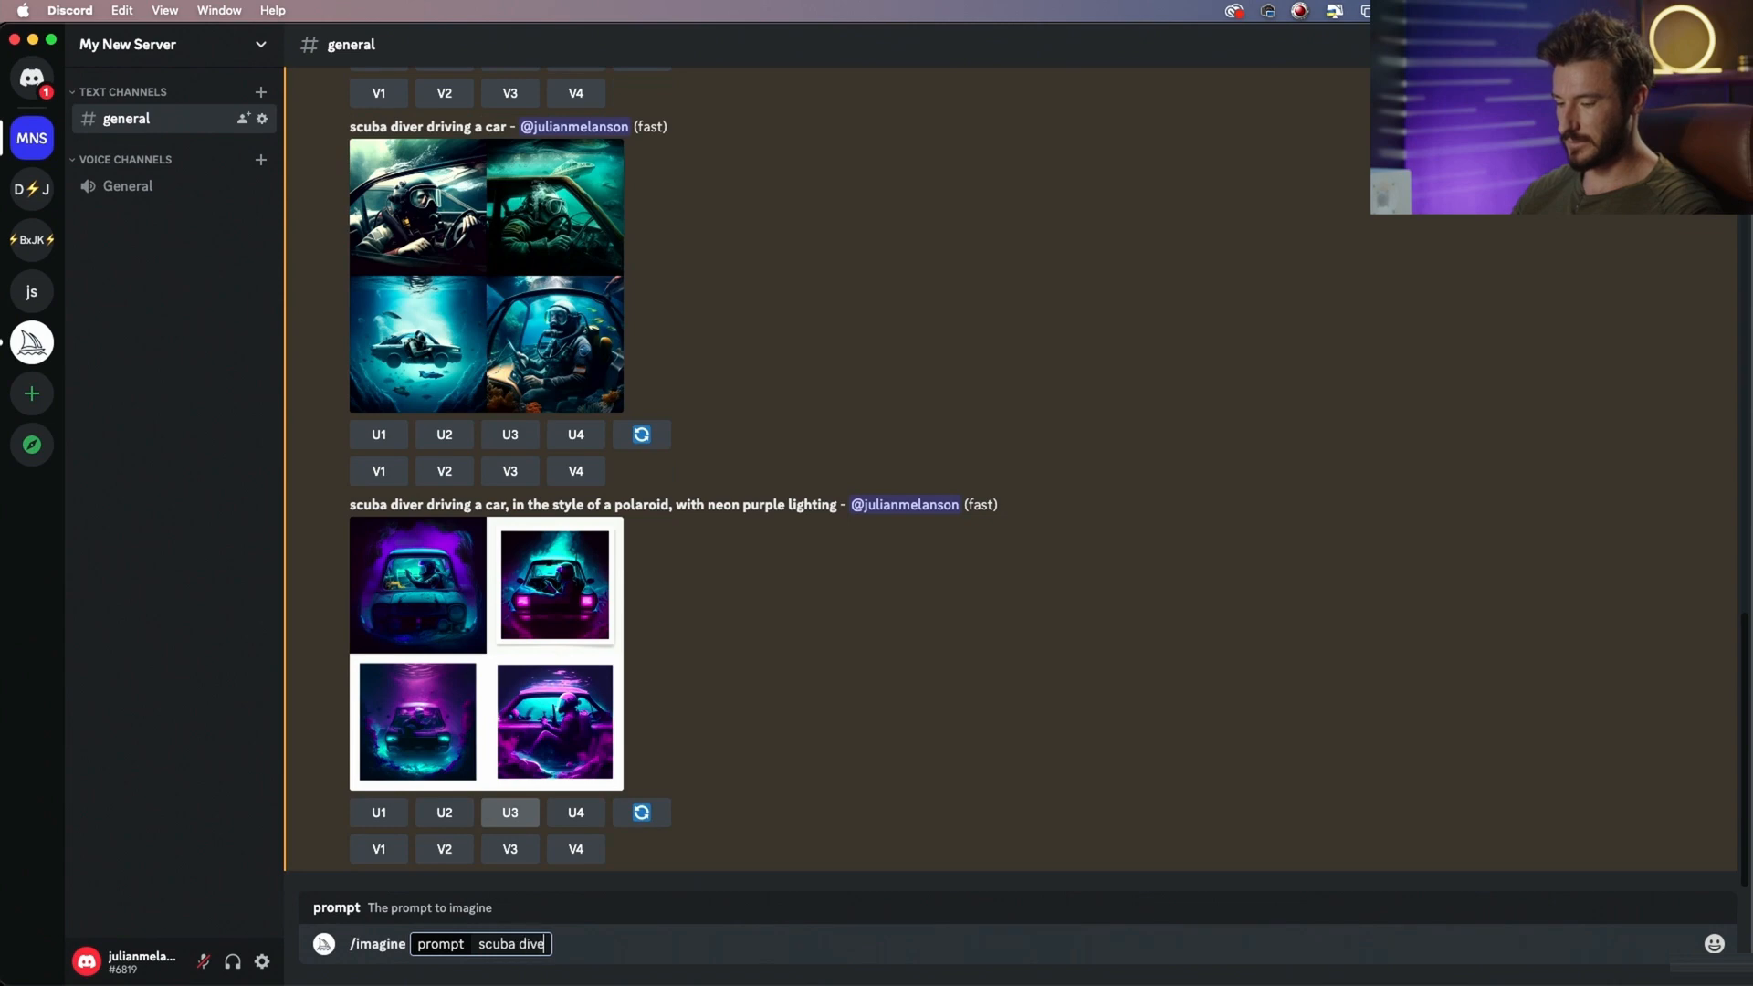
{"action": "type", "text": "r driving a"}
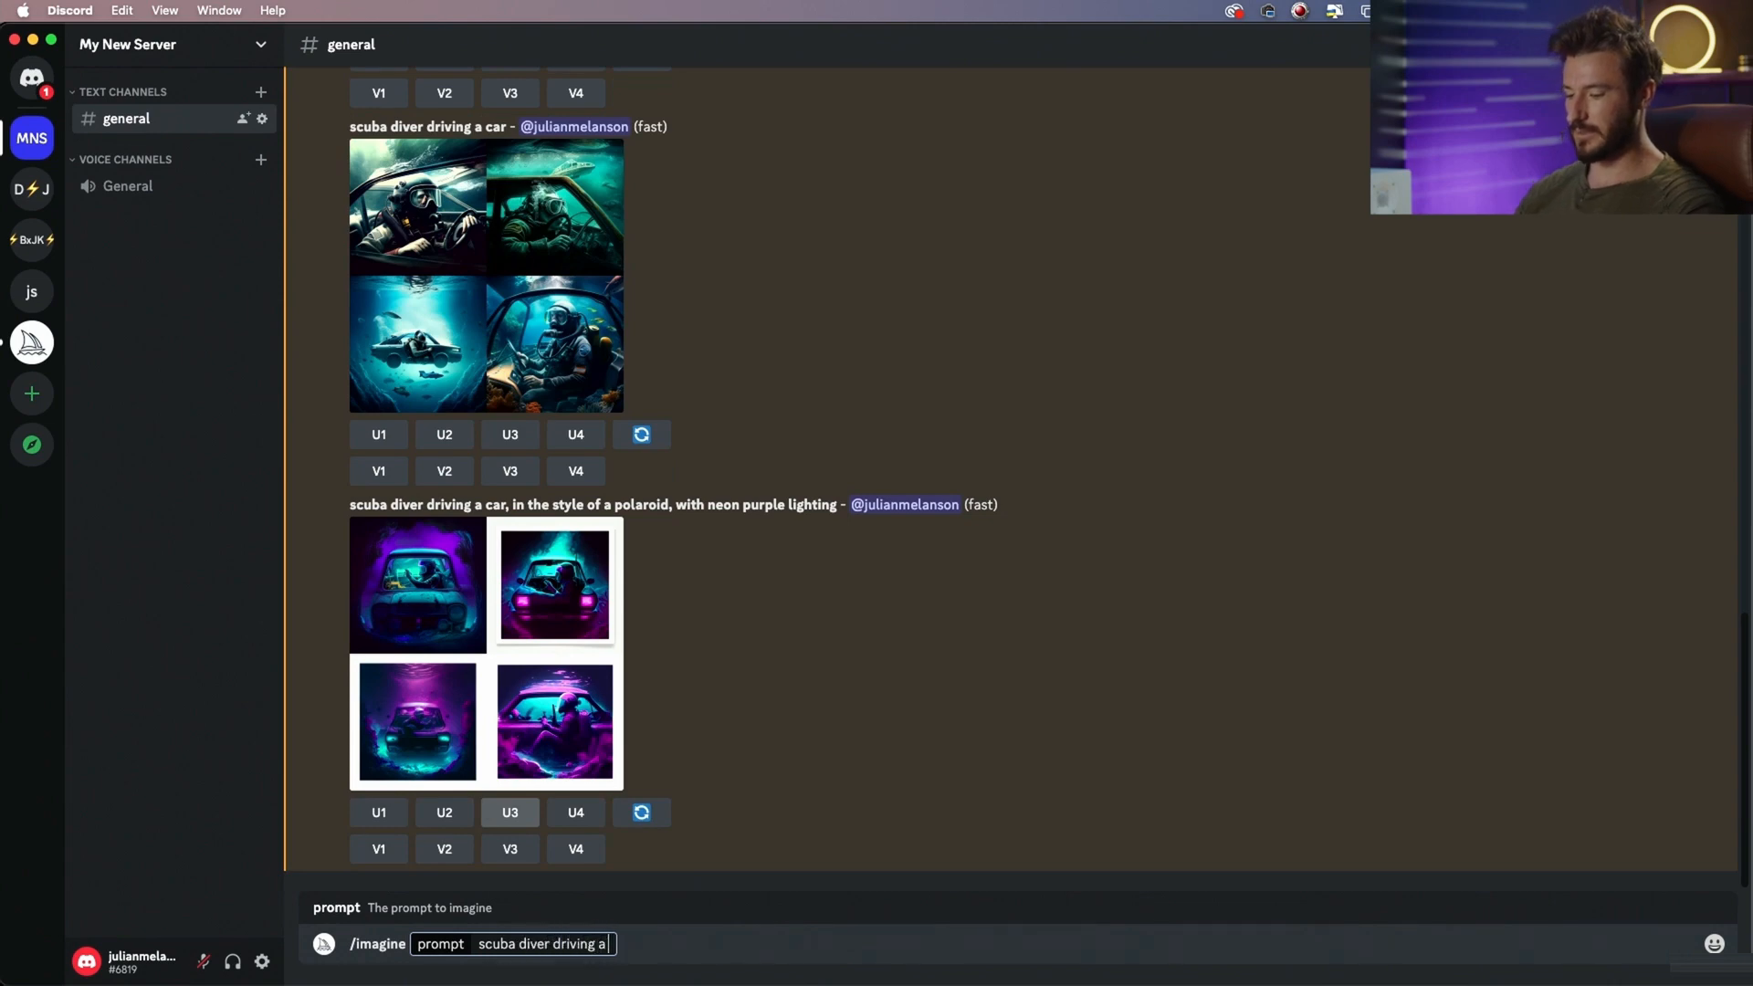
{"action": "type", "text": " car,"}
Complete the prompt with "in the style of Makoto Shinkai" and submit it
{"action": "key", "text": "super+Tab"}
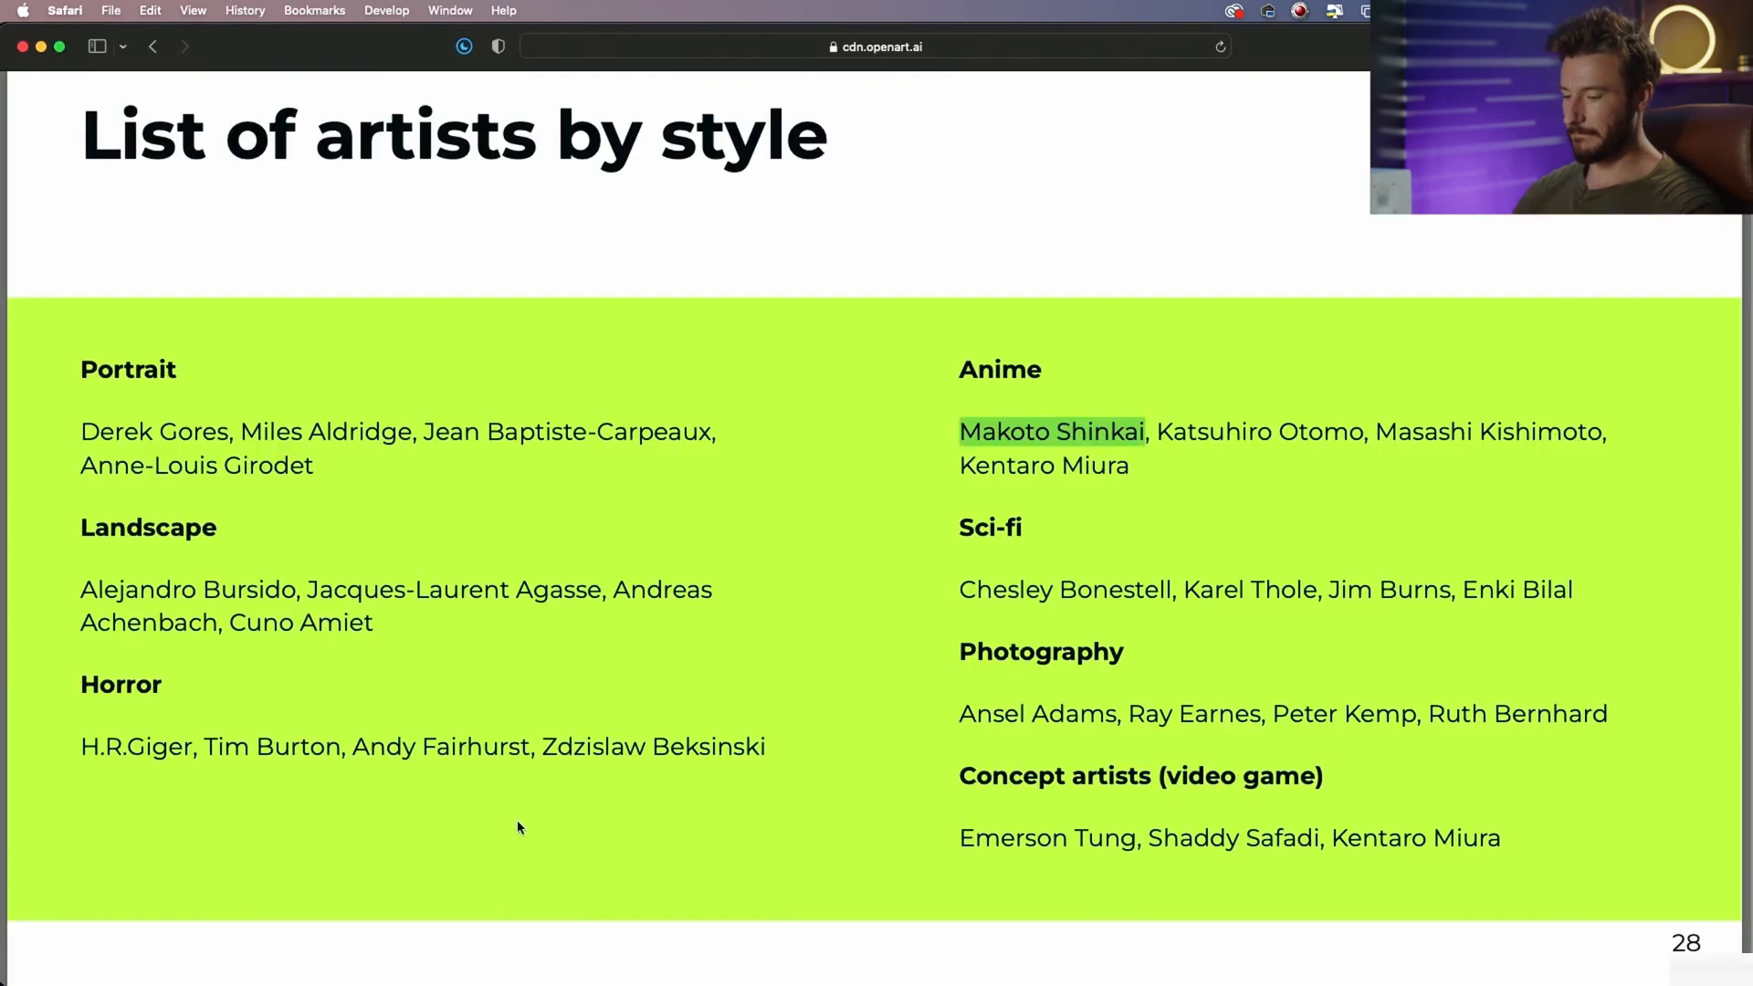
{"action": "key", "text": "super+Tab"}
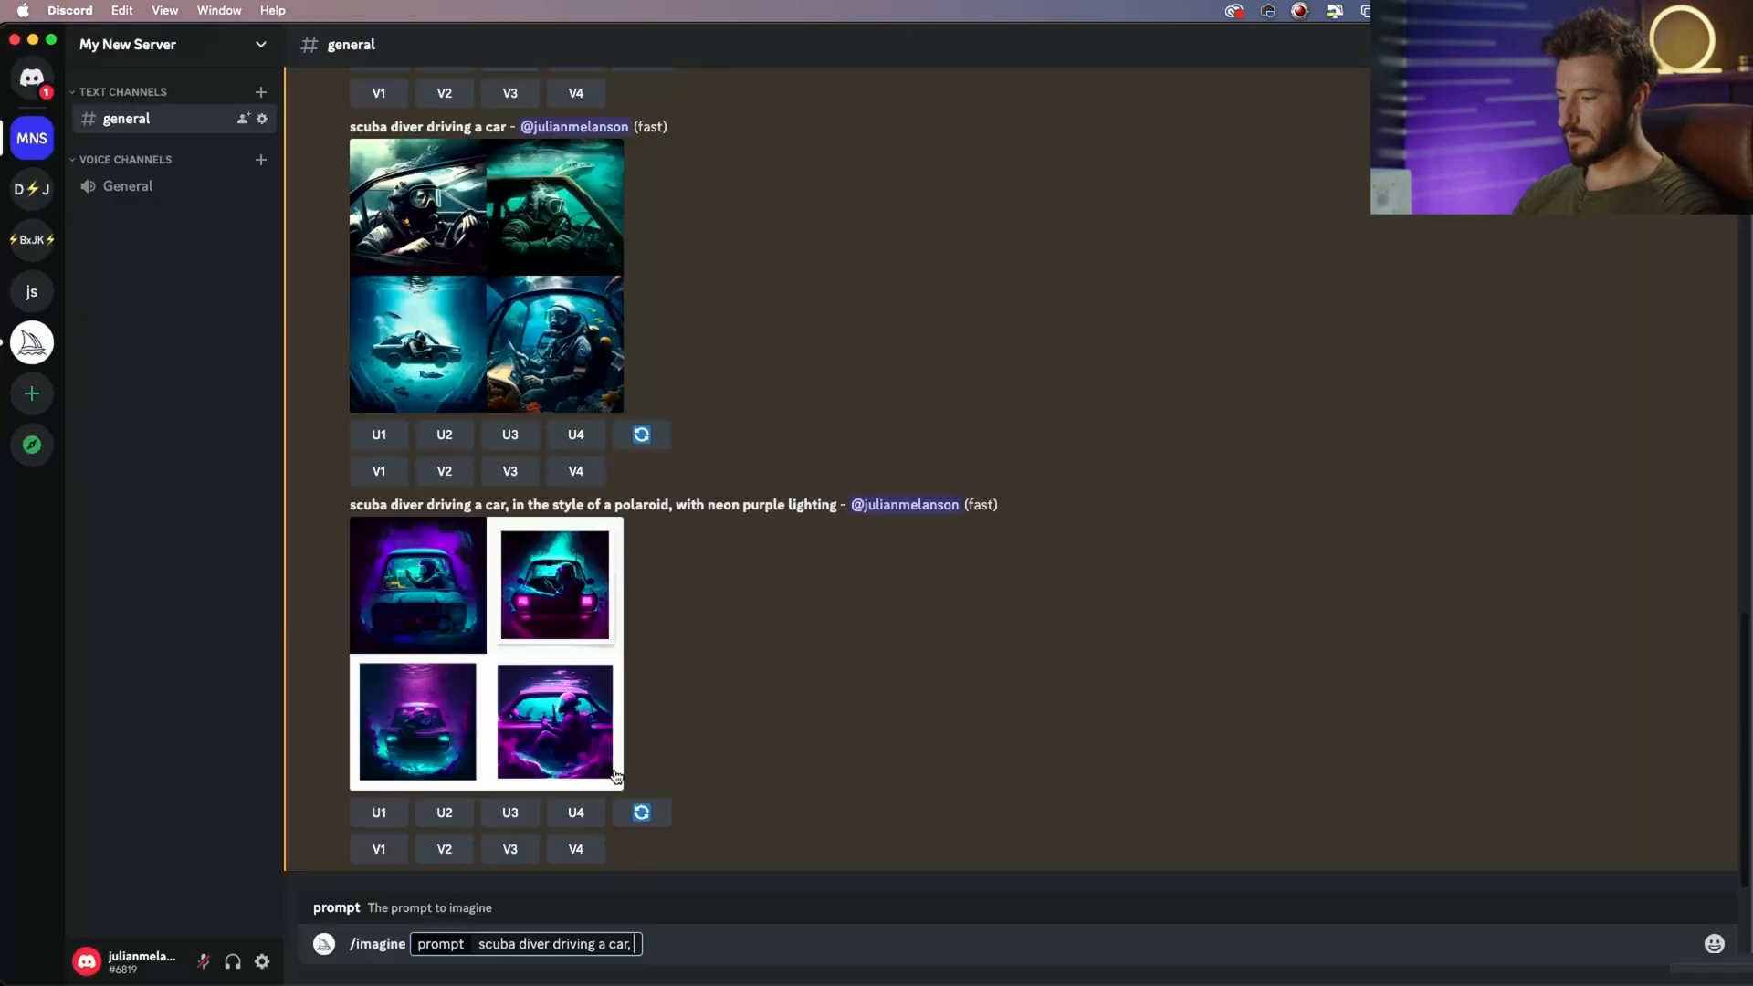
{"action": "type", "text": "in the styl"}
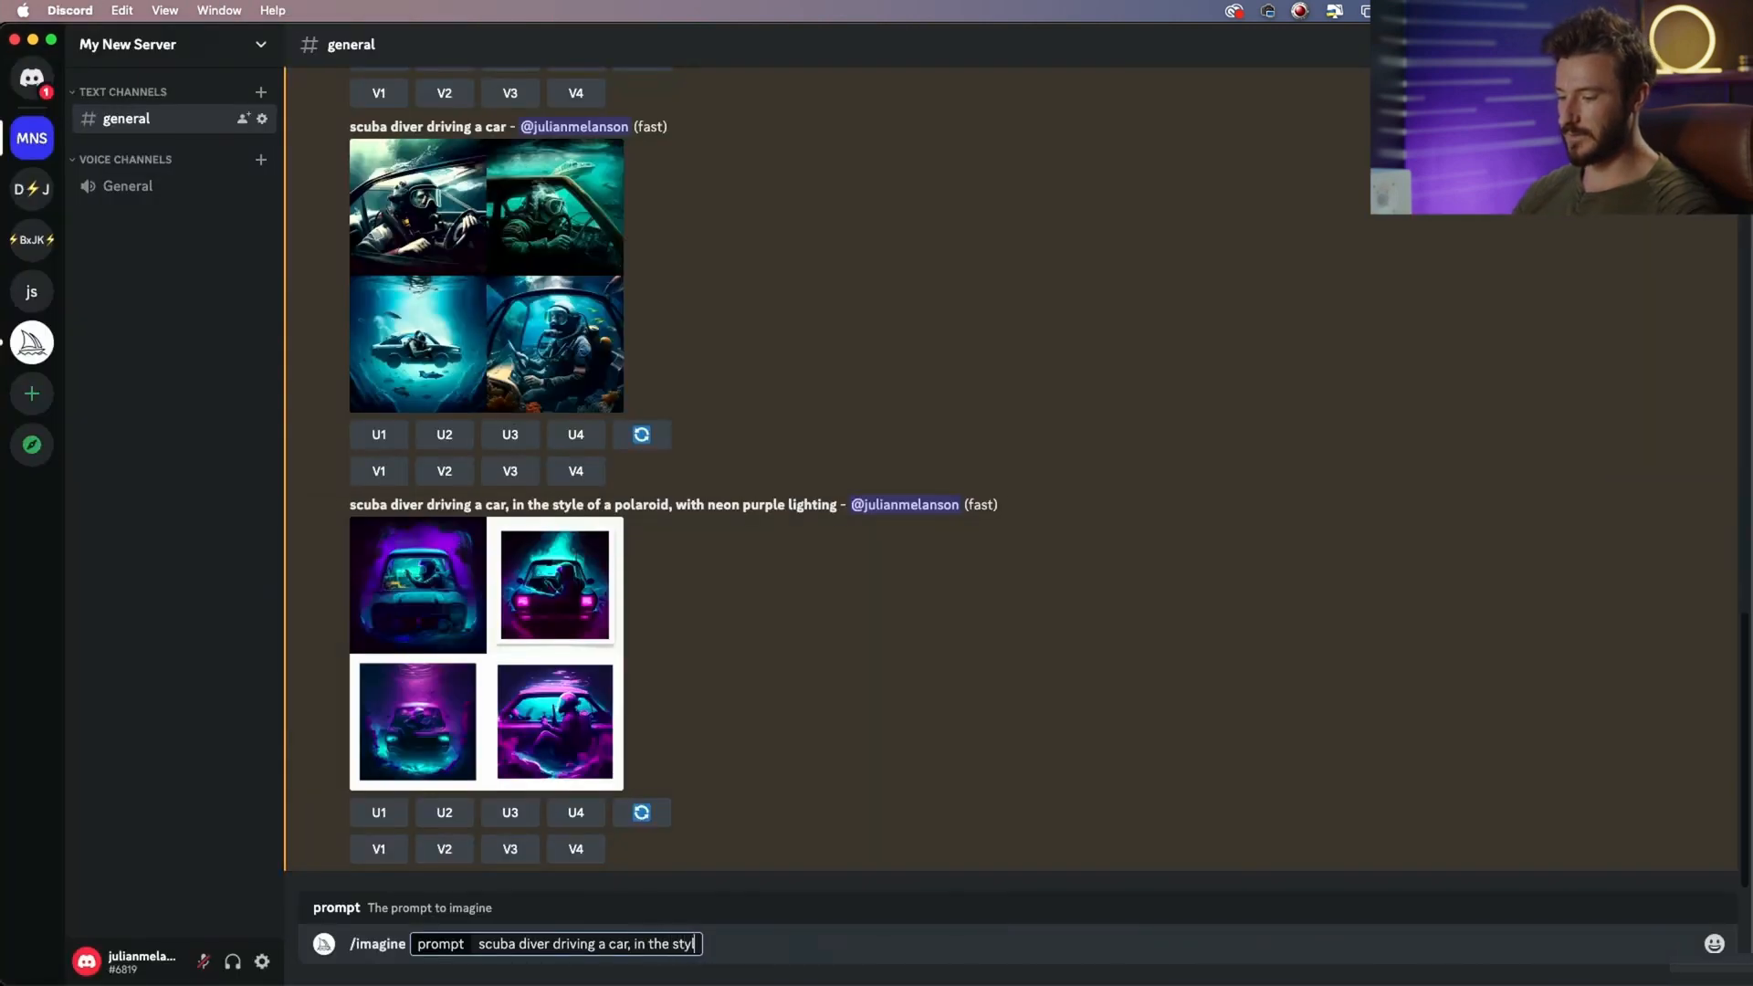
{"action": "type", "text": "e of Makoto Shinkai"}
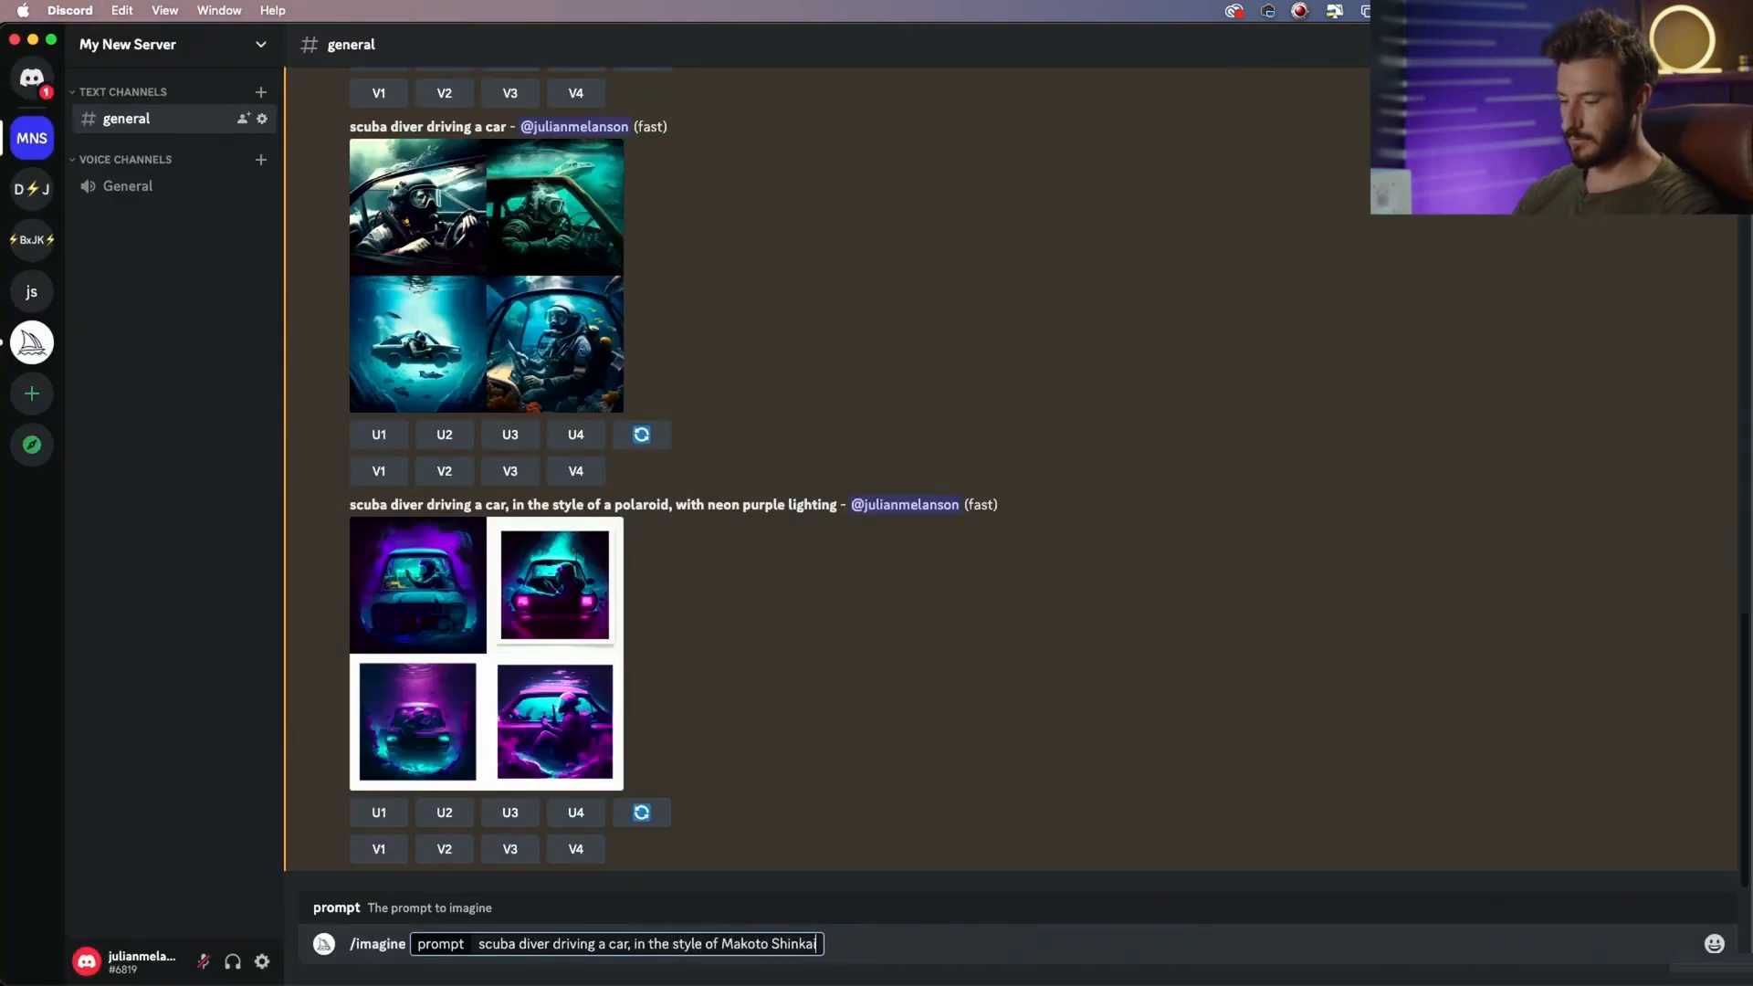
{"action": "key", "text": "Return"}
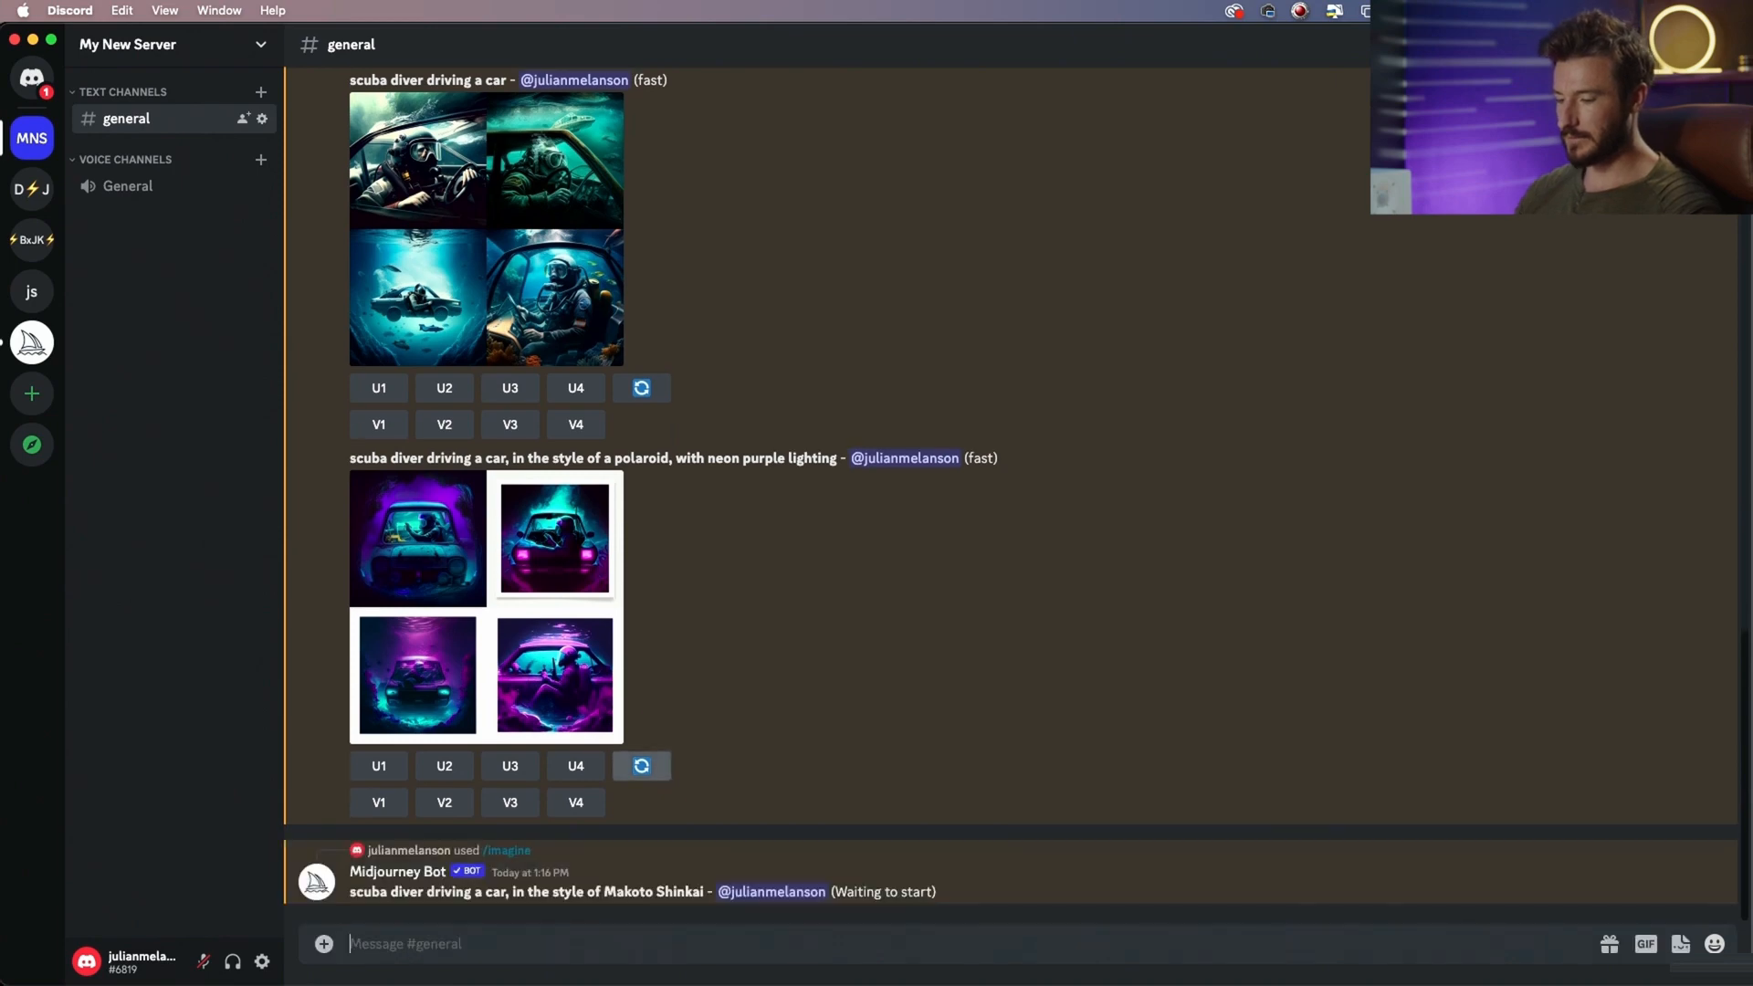
Select "Ansel Adams" among the guide's Photography artists in Safari, and return to Discord
{"action": "key", "text": "super+Tab"}
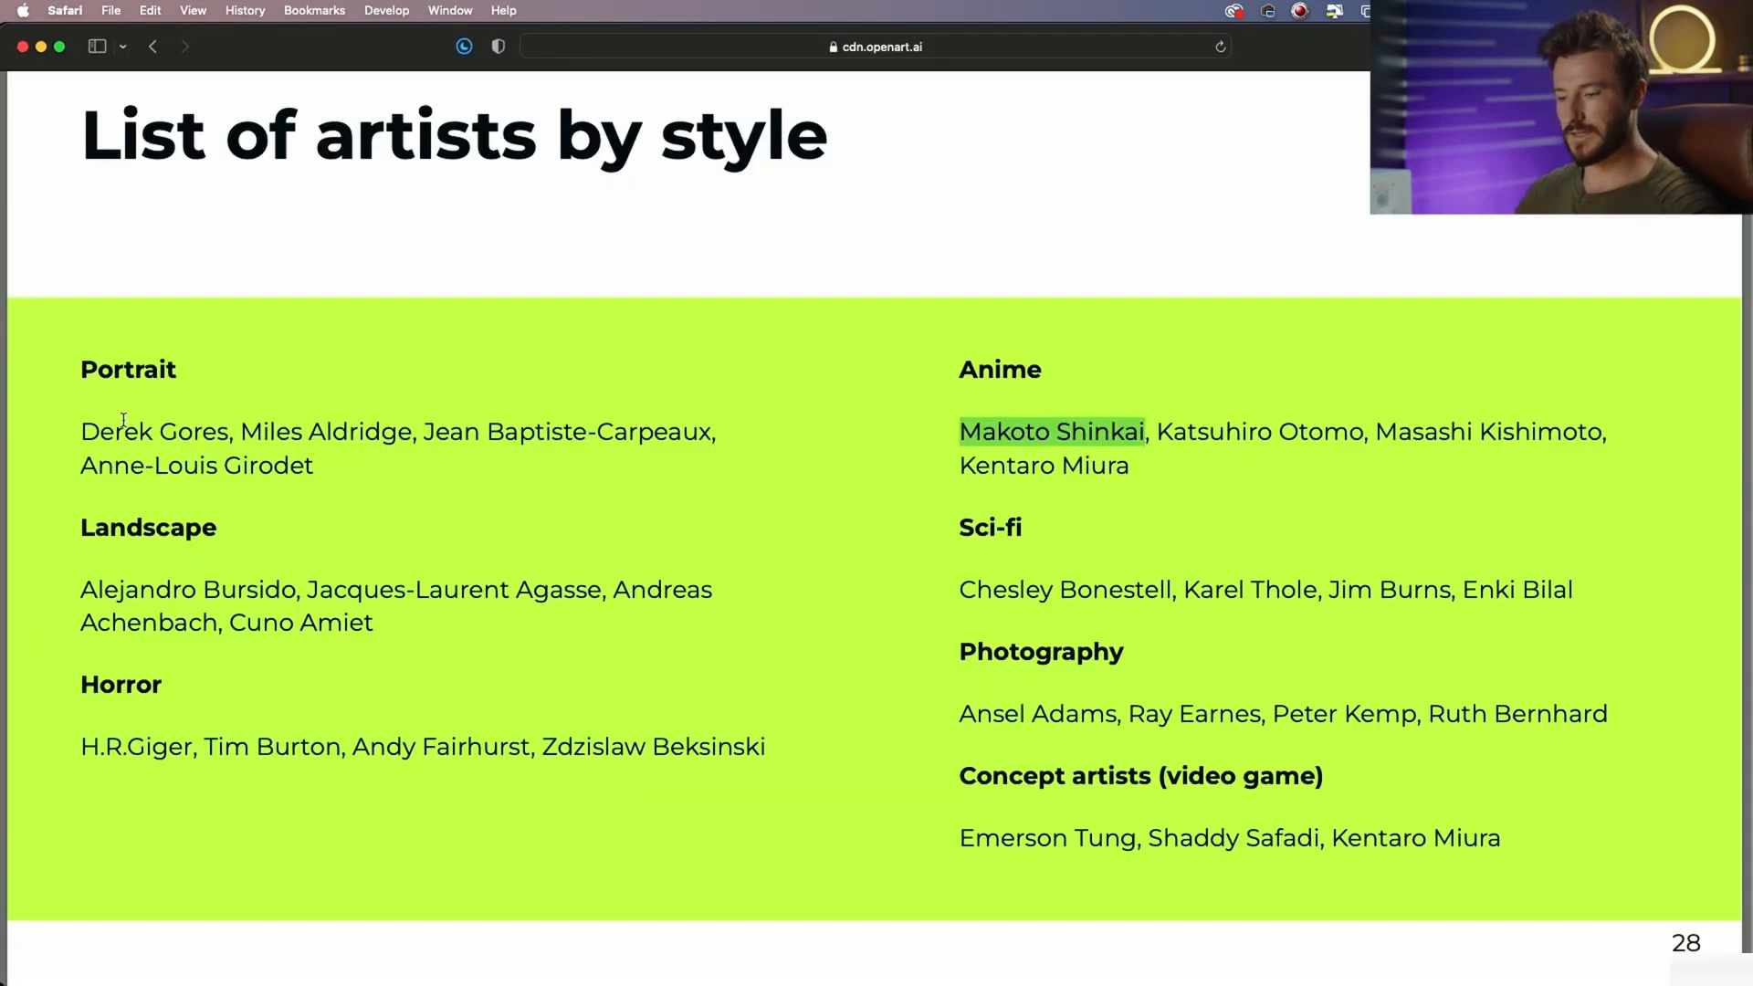
{"action": "left_click_drag", "start_coordinate": [952, 718], "coordinate": [1116, 704]}
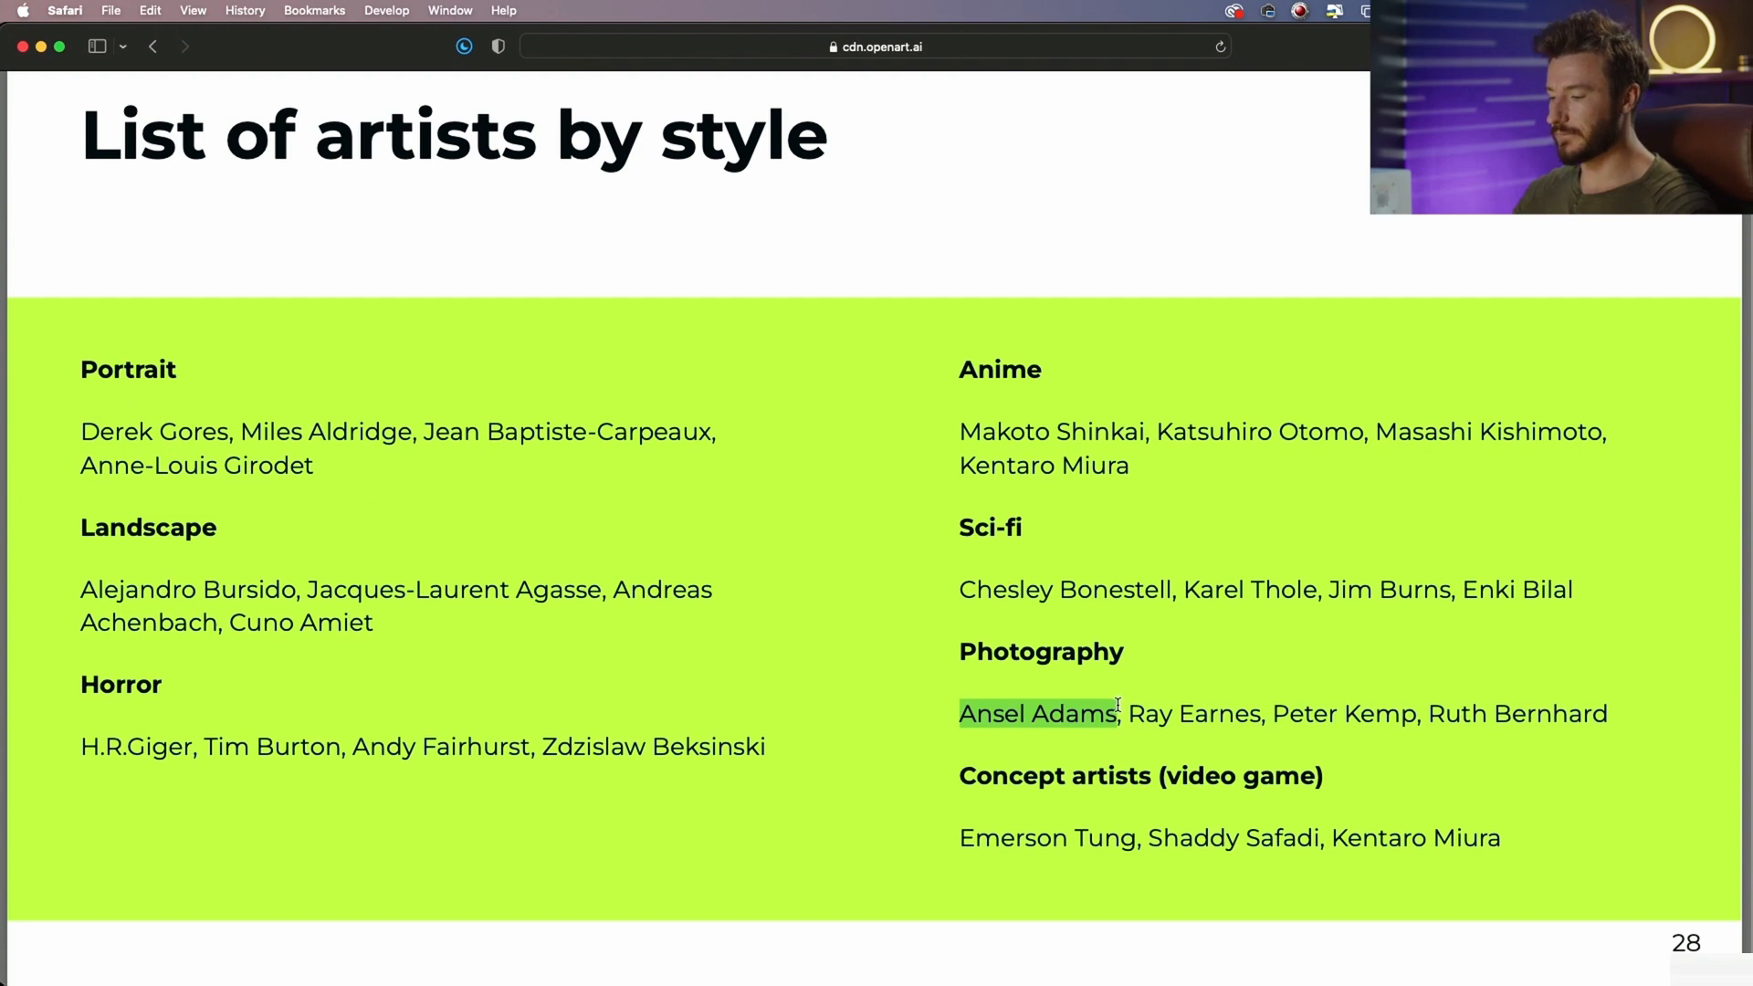
{"action": "key", "text": "super+Tab"}
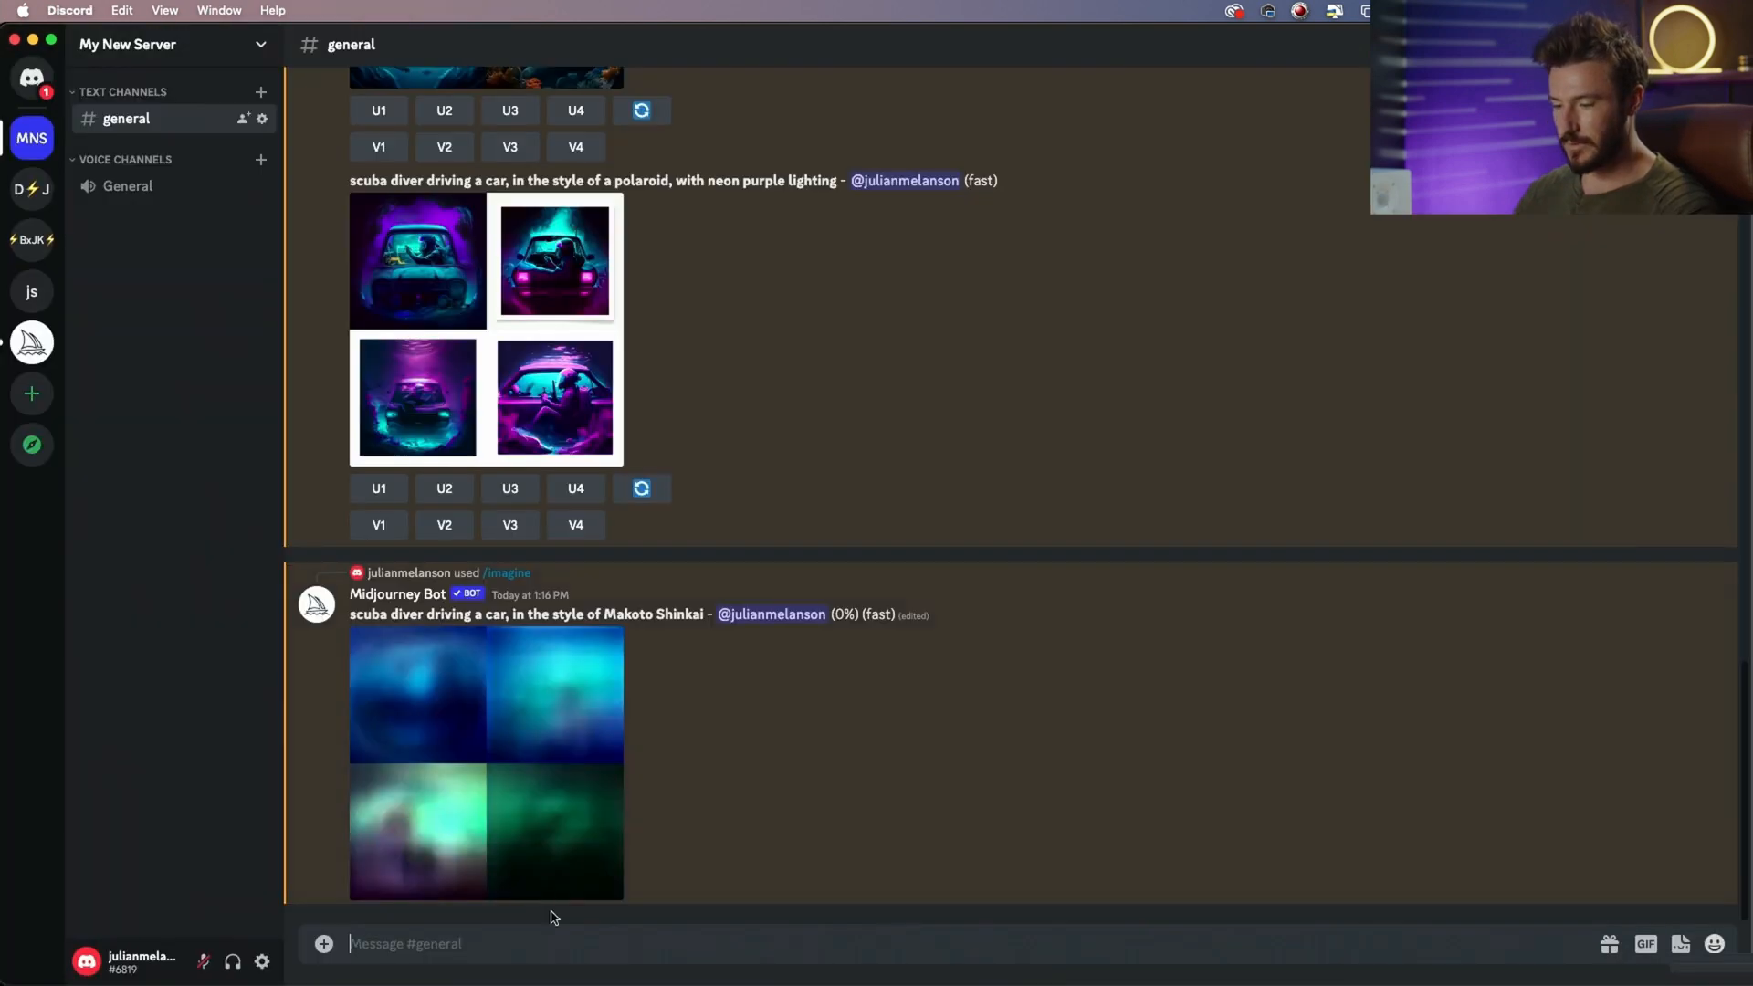
Copy "scuba diver driving a car, in the style" from the Makoto Shinkai message into a new /imagine prompt
{"action": "left_click_drag", "start_coordinate": [350, 613], "coordinate": [591, 610]}
{"action": "key", "text": "super+c"}
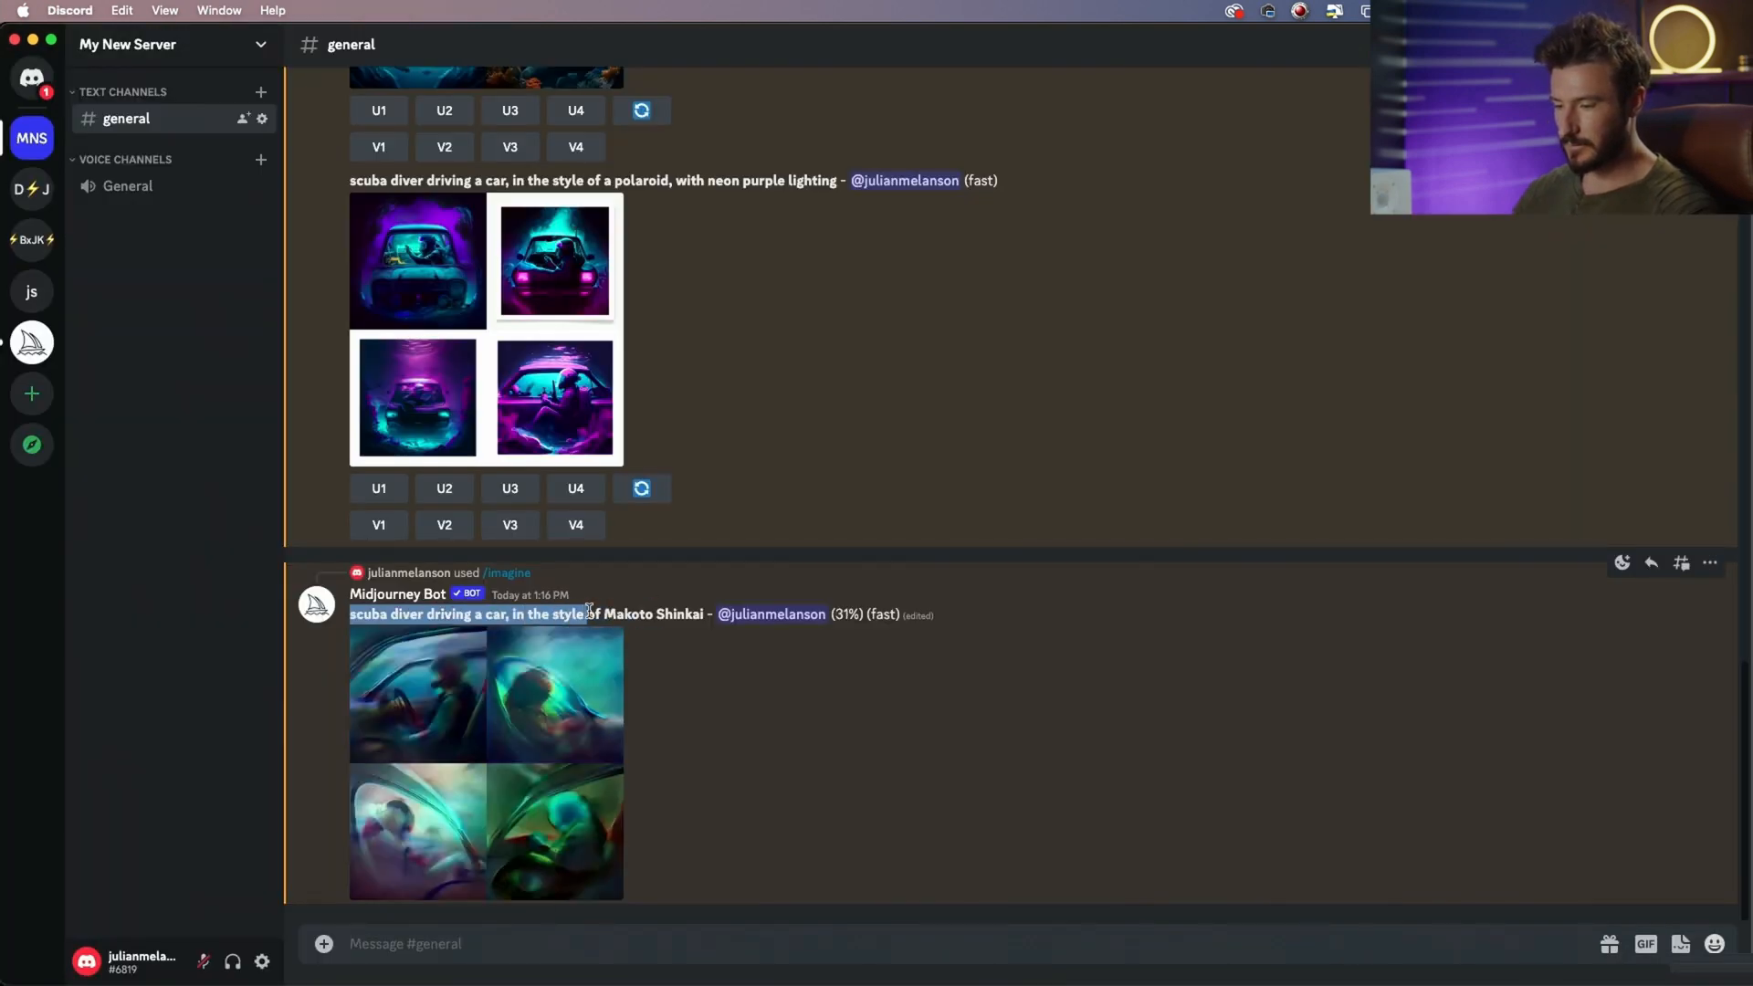
{"action": "left_click", "coordinate": [448, 940]}
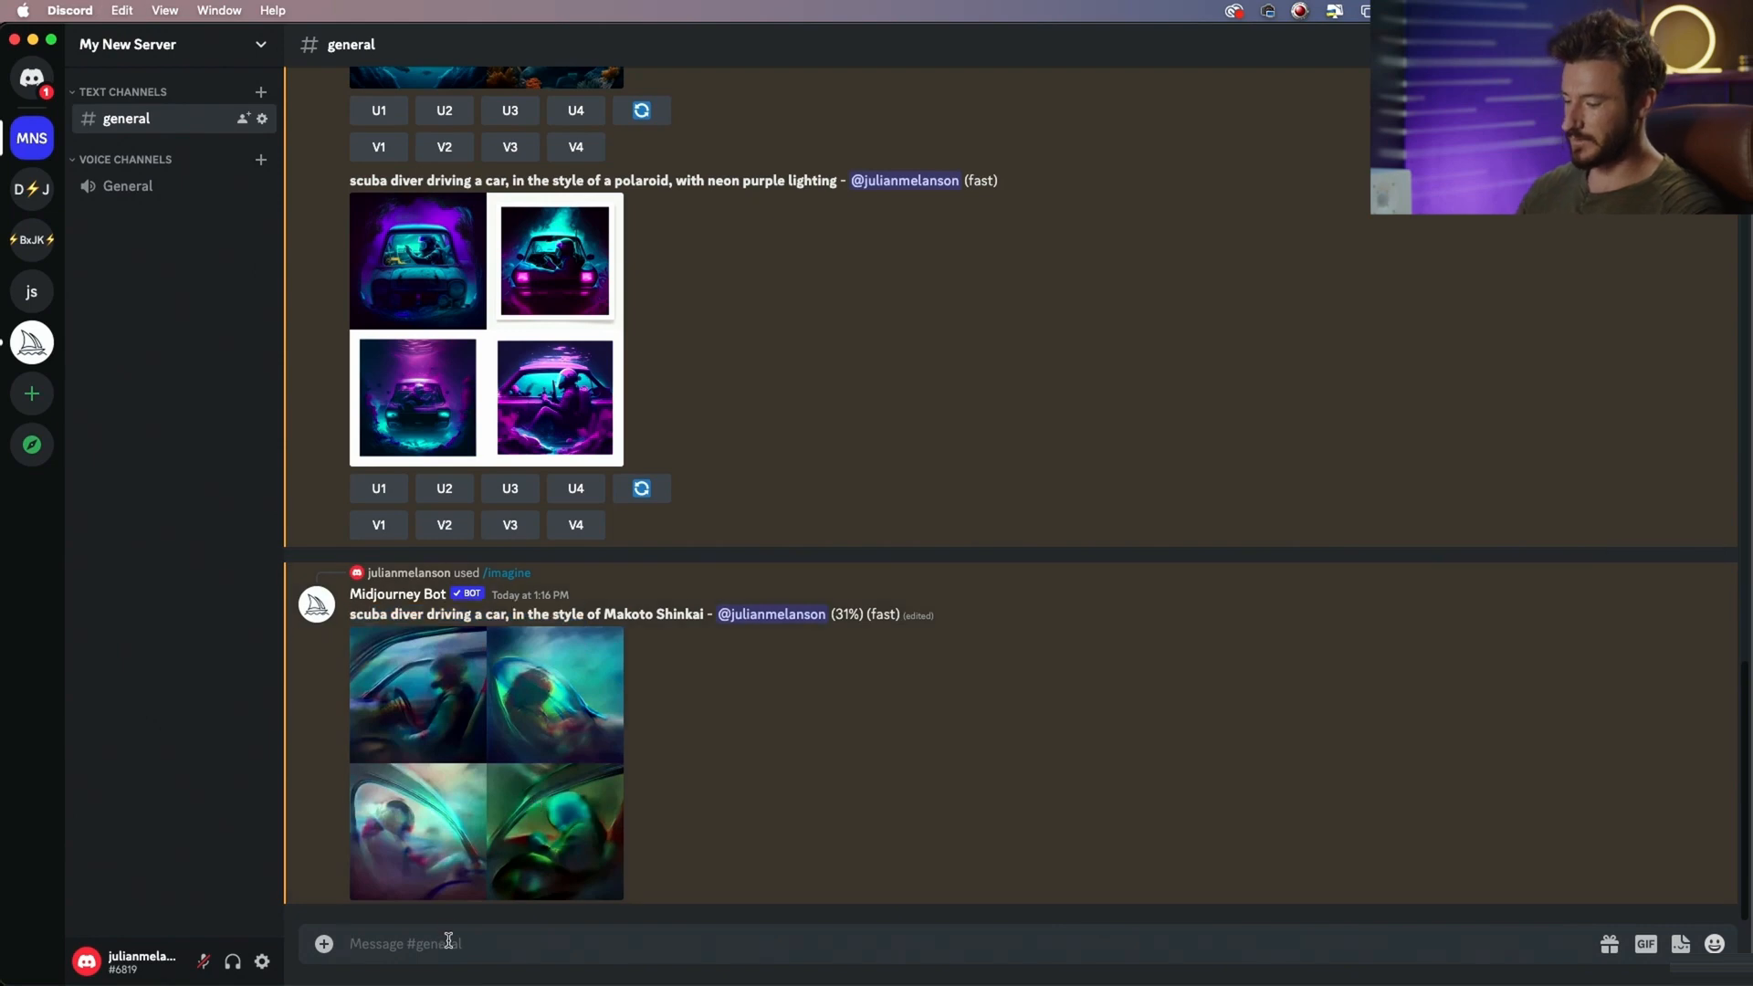
{"action": "type", "text": "/im"}
{"action": "left_click", "coordinate": [526, 841]}
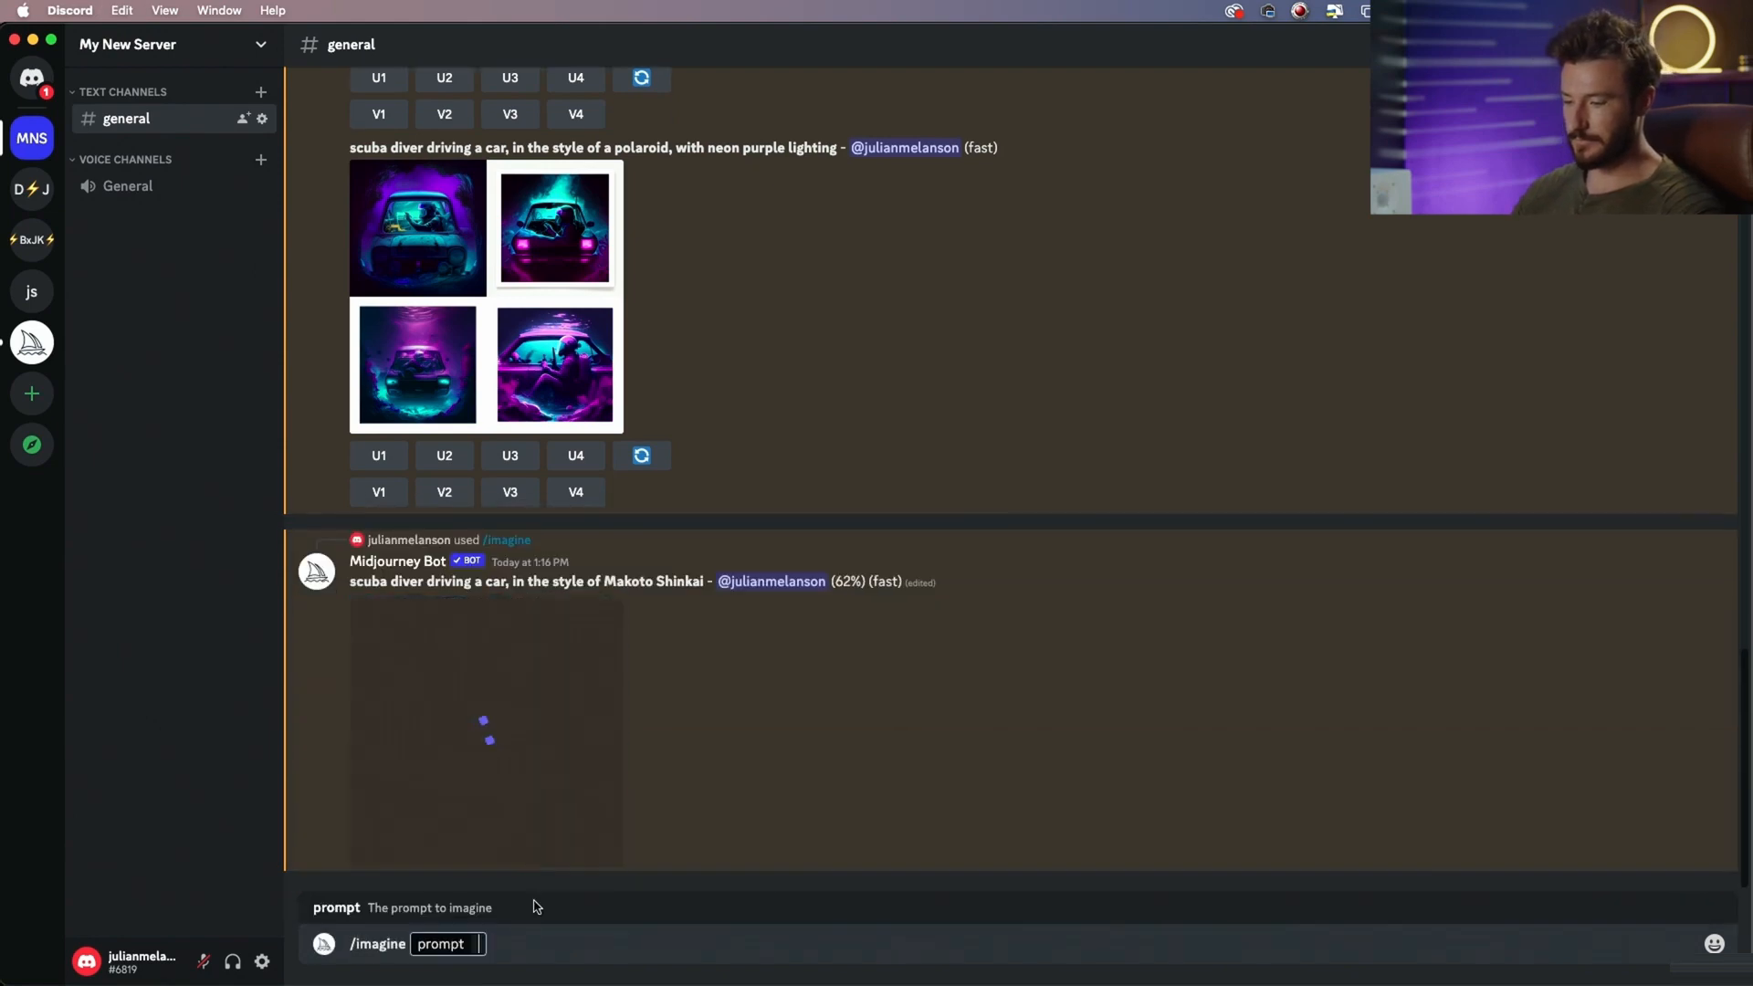
{"action": "key", "text": "super+v"}
Copy the selected artist name from the guide in Safari, append "Ansel Adams" to the Discord prompt and submit it
{"action": "key", "text": "super+Tab"}
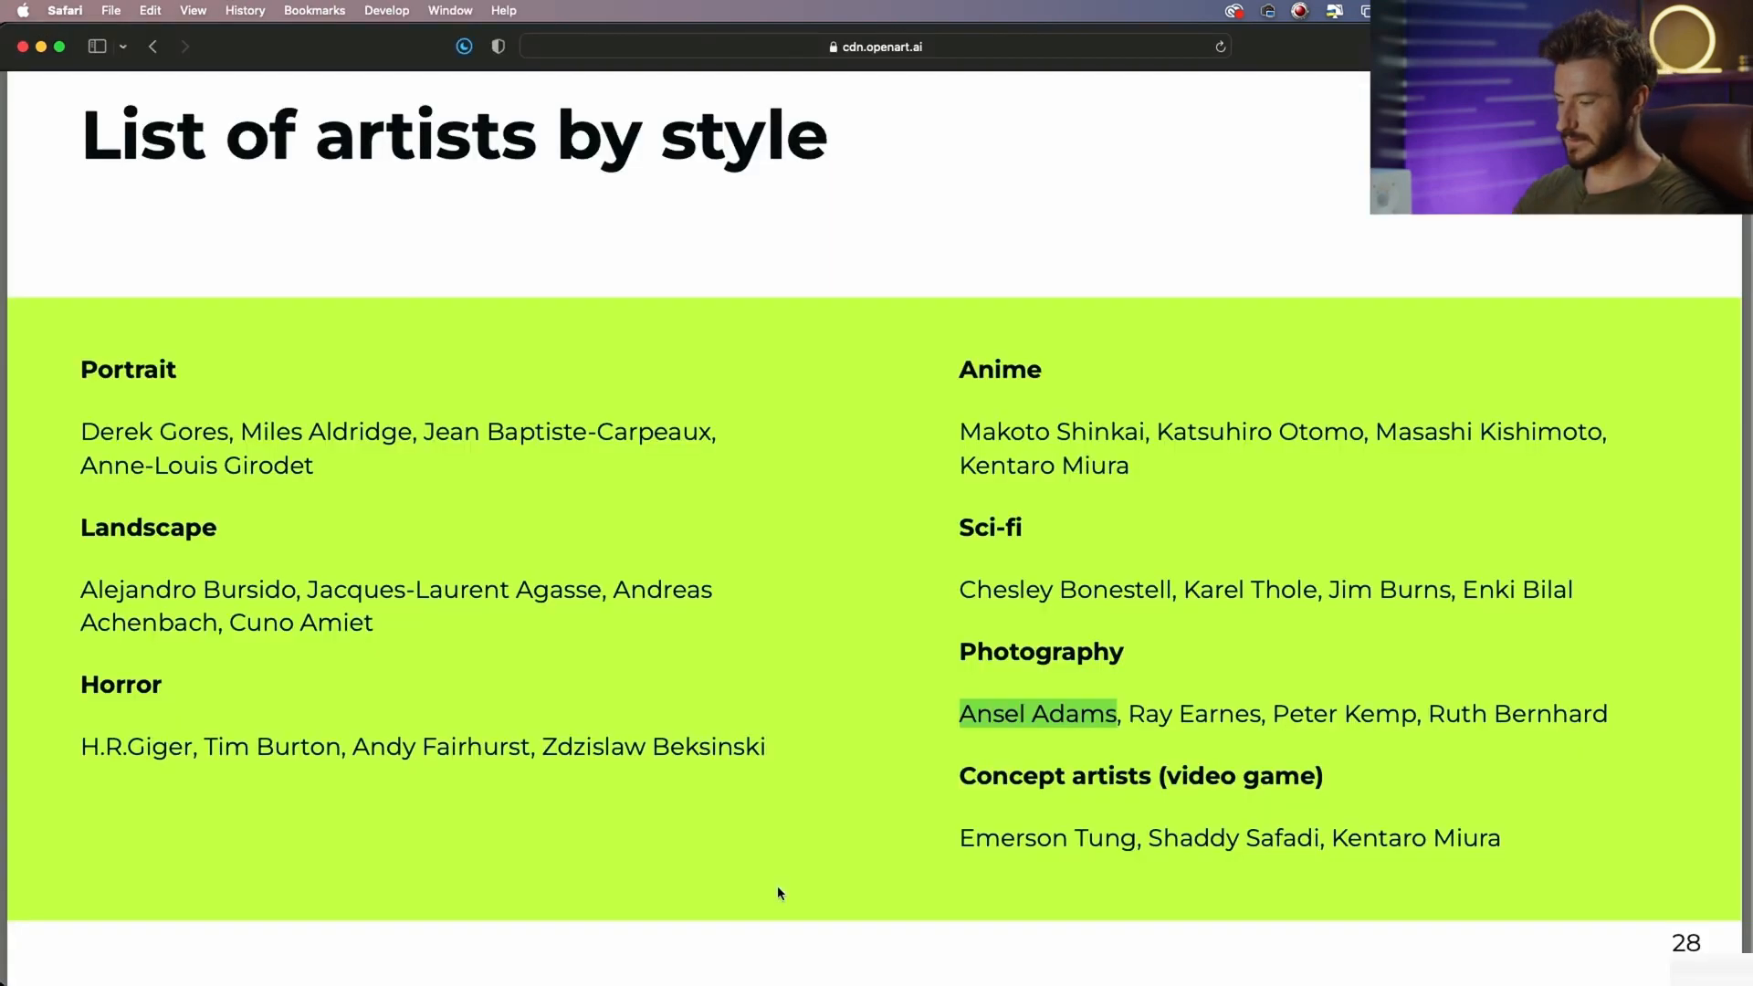
{"action": "key", "text": "super+Tab"}
{"action": "type", "text": "Ansel Adams"}
{"action": "key", "text": "Return"}
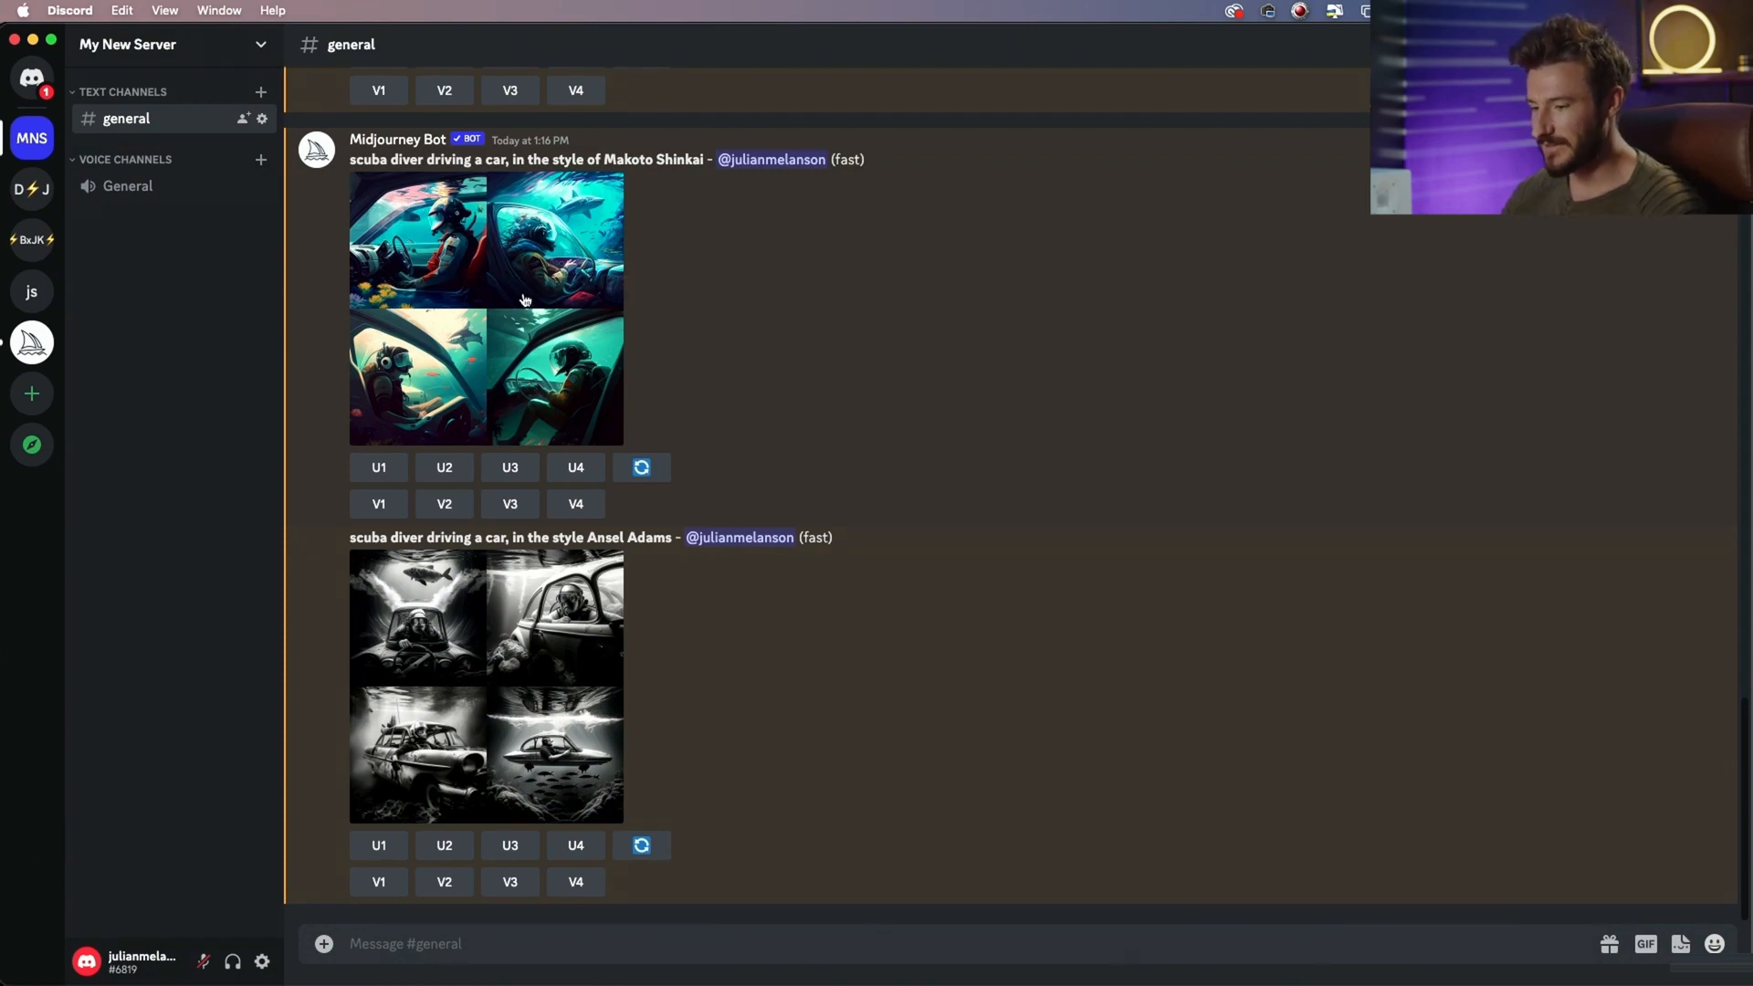
View the Makoto Shinkai and Ansel Adams image grids enlarged, one after the other
{"action": "left_click", "coordinate": [525, 298]}
{"action": "left_click", "coordinate": [440, 435]}
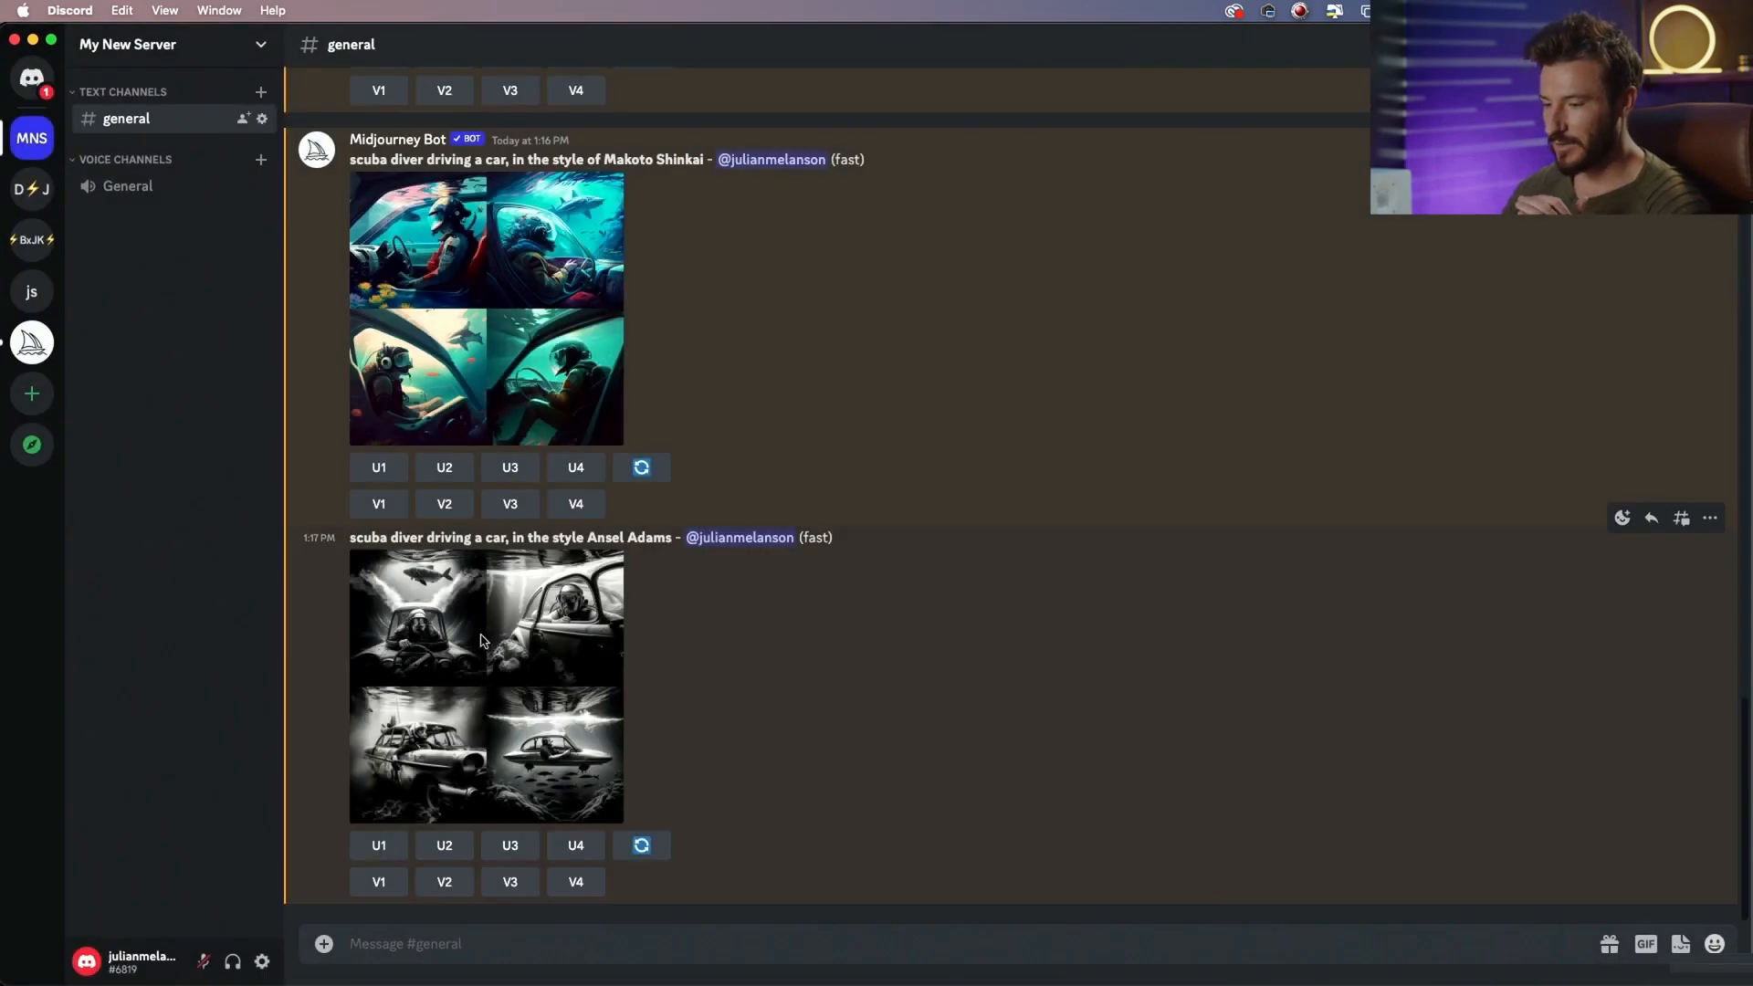
{"action": "left_click", "coordinate": [429, 603]}
{"action": "left_click", "coordinate": [445, 477]}
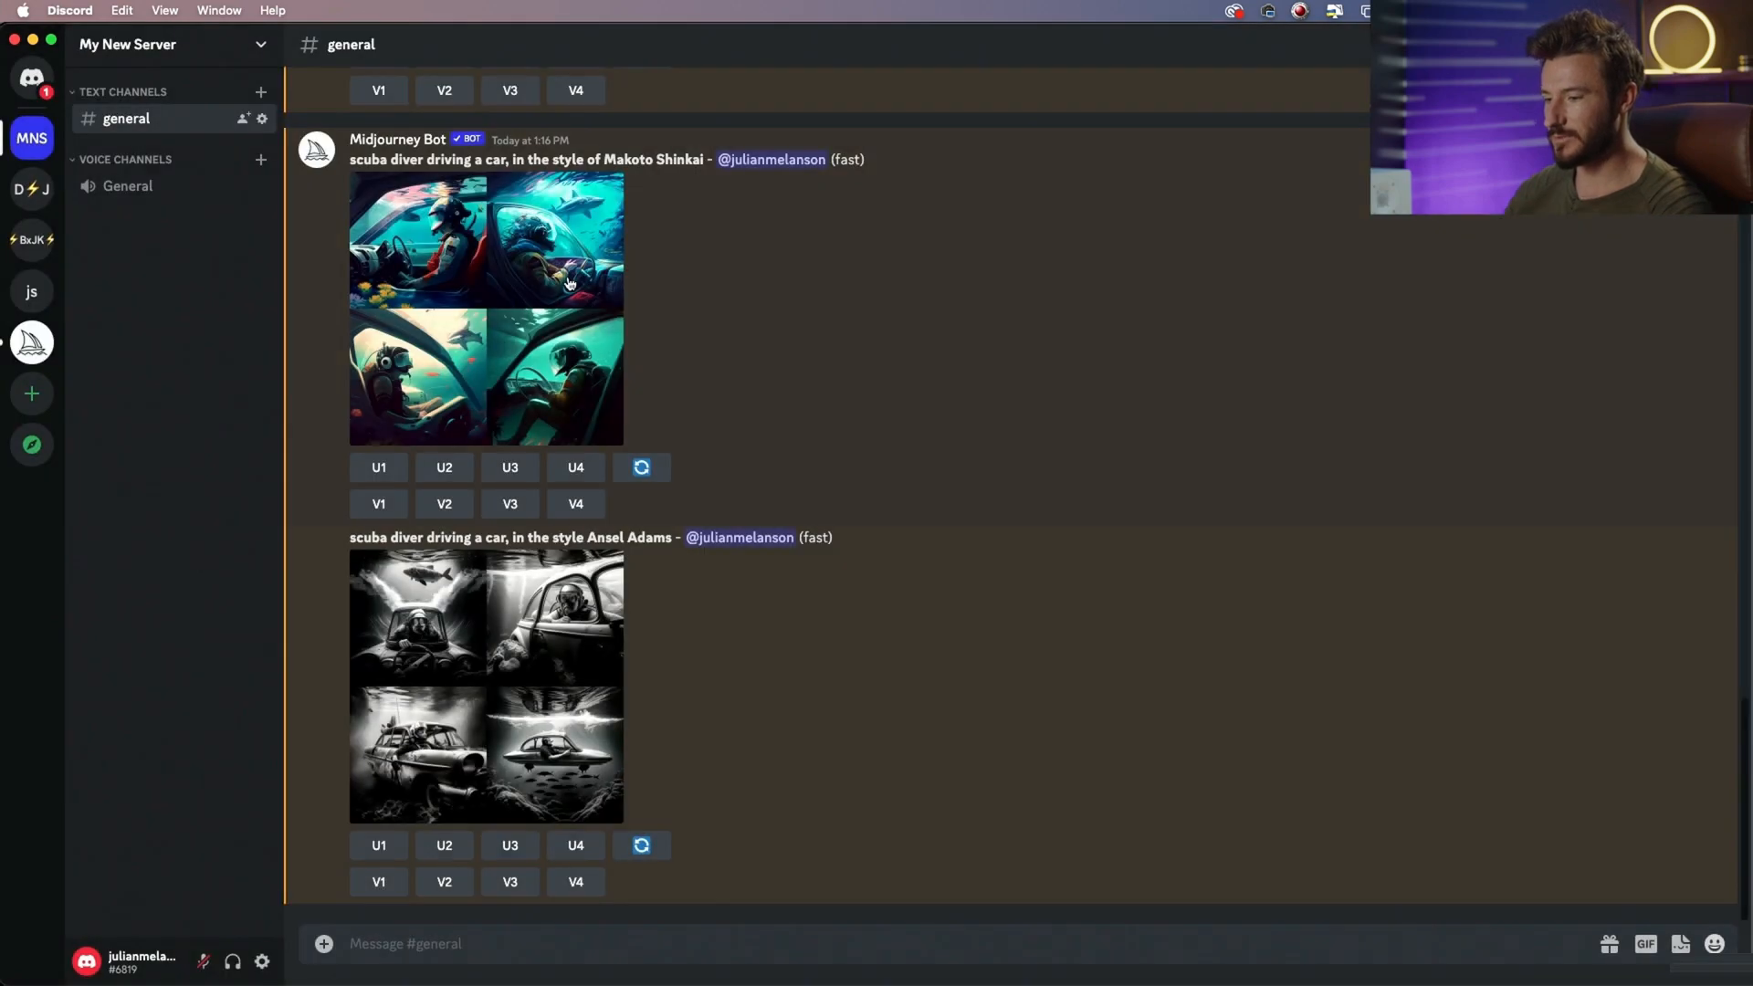
Copy "Makoto Shinkai" from the Discord prompt message and search Google for it in Safari
{"action": "left_click_drag", "start_coordinate": [604, 153], "coordinate": [703, 155]}
{"action": "key", "text": "super+c"}
{"action": "key", "text": "super+Tab"}
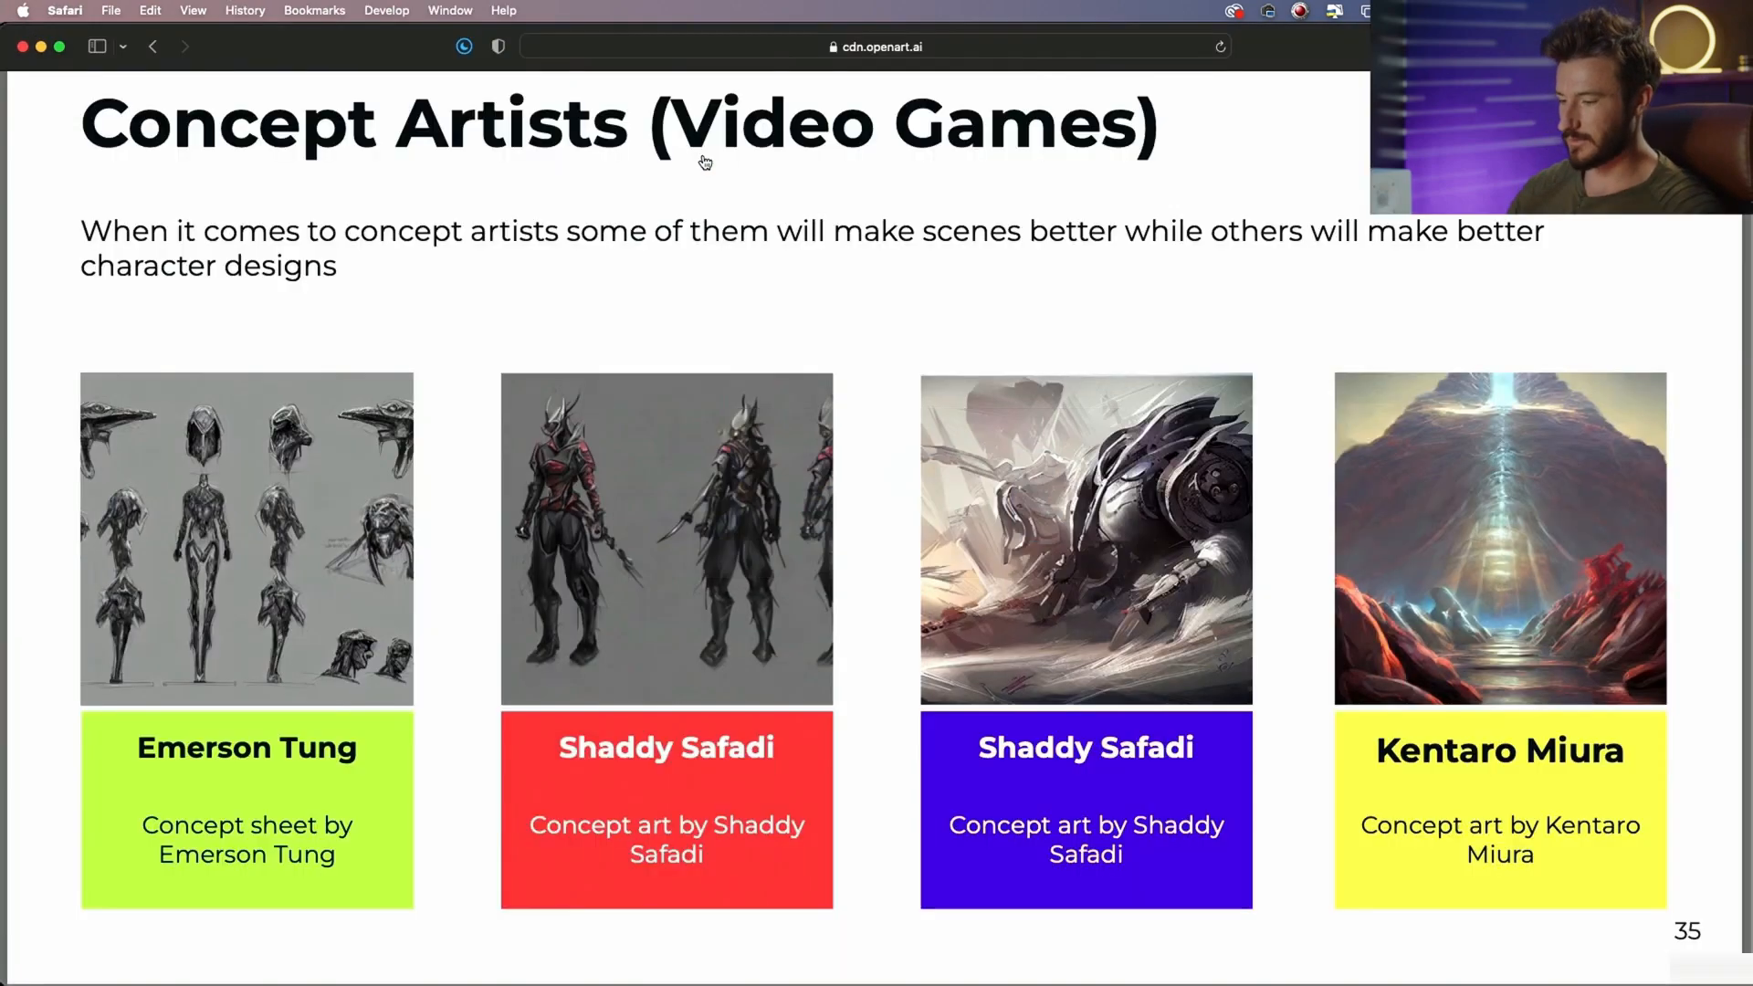
{"action": "key", "text": "super+l"}
{"action": "key", "text": "super+v"}
{"action": "key", "text": "Return"}
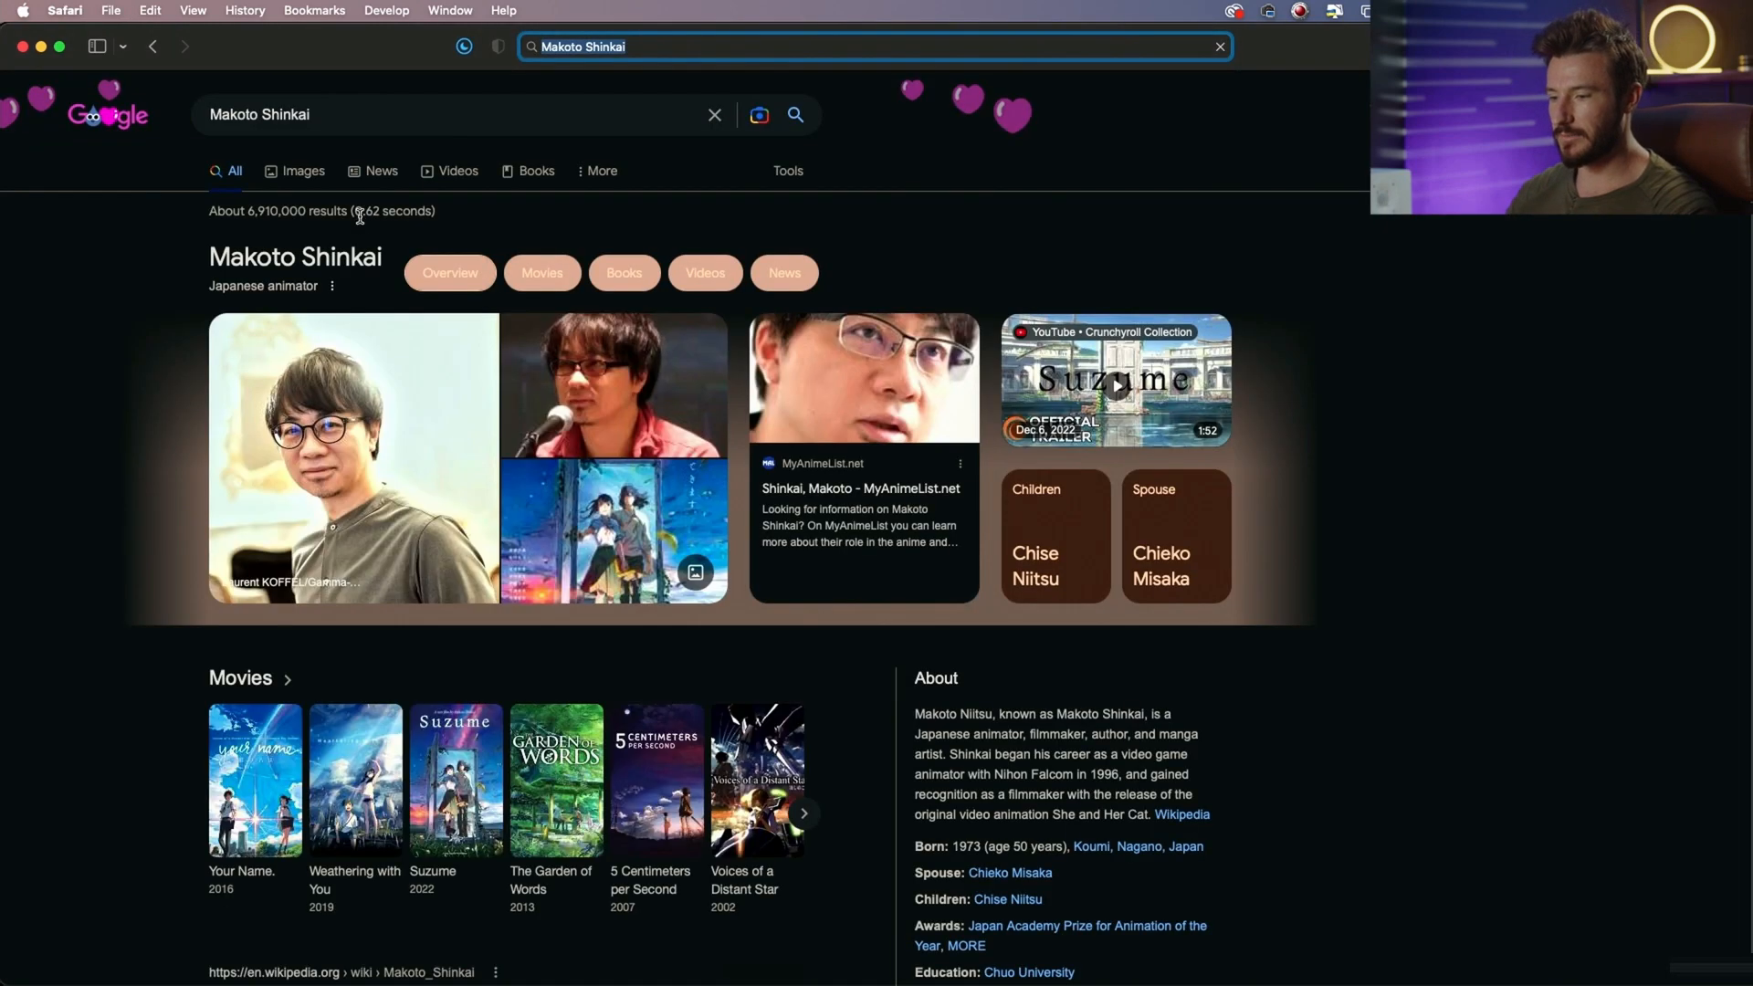
Browse Google's image results for Makoto Shinkai, open the Suzume picture's preview and compare it with the enlarged Makoto Shinkai-style grid in Discord
{"action": "left_click", "coordinate": [314, 173]}
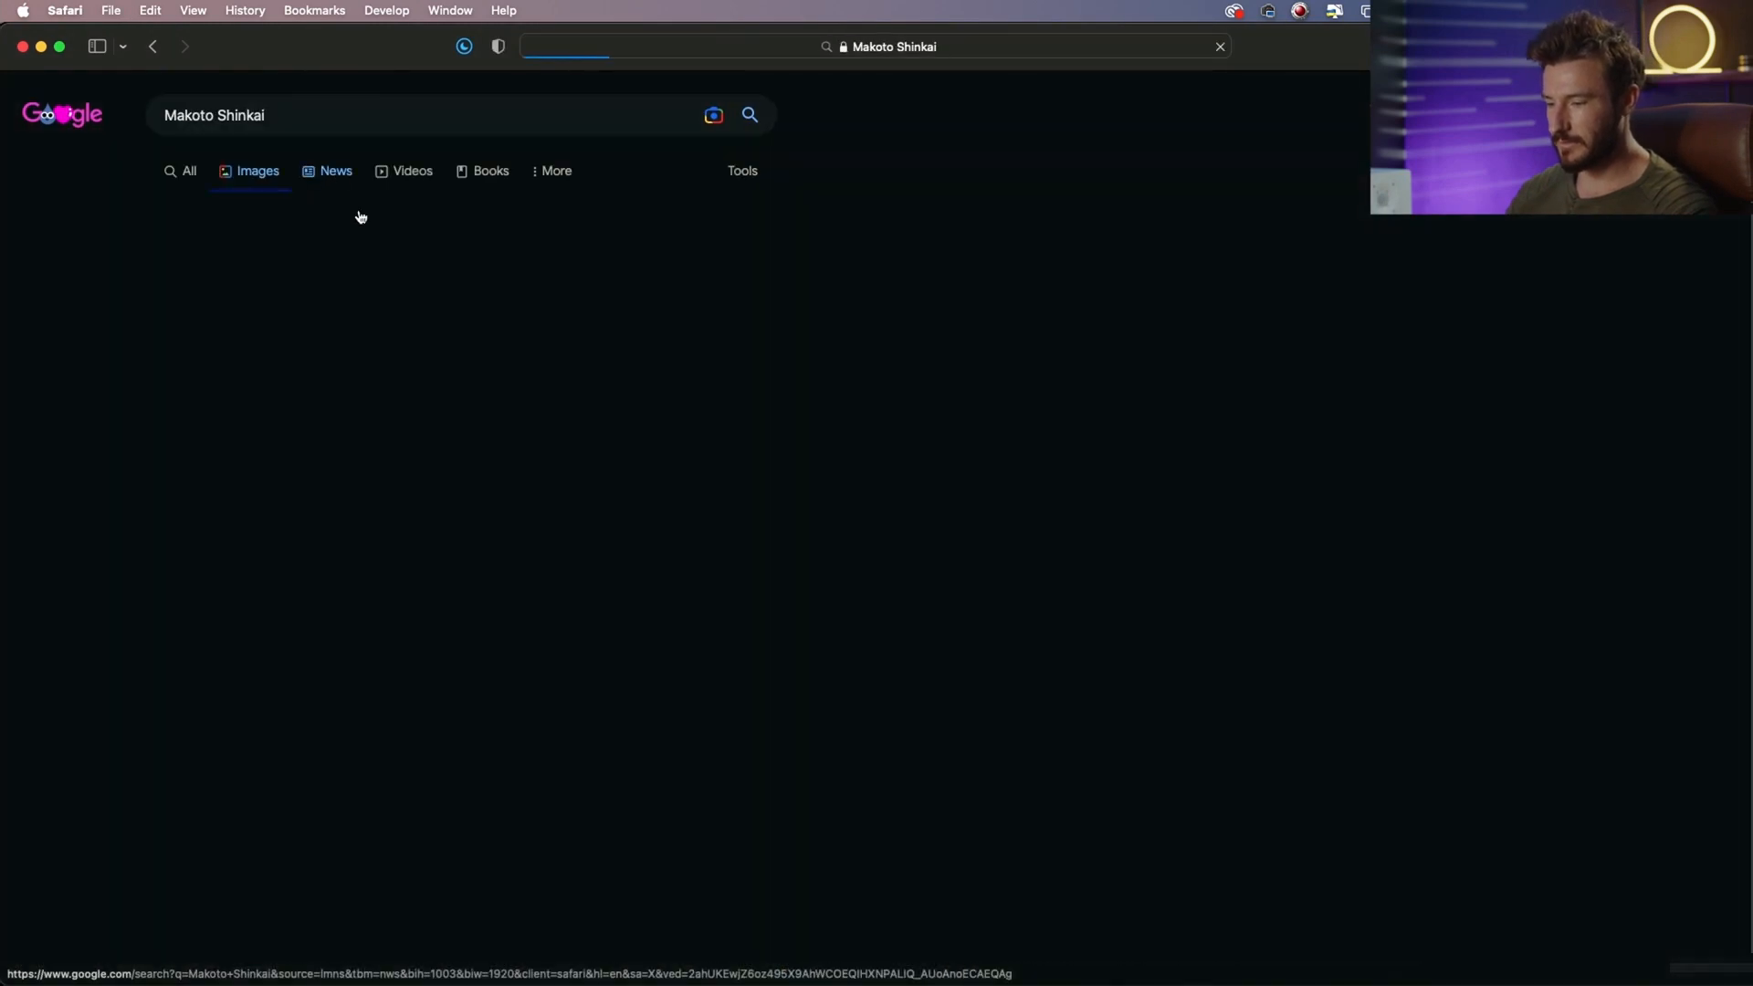
{"action": "scroll", "coordinate": [500, 426], "scroll_direction": "down", "scroll_amount": 5}
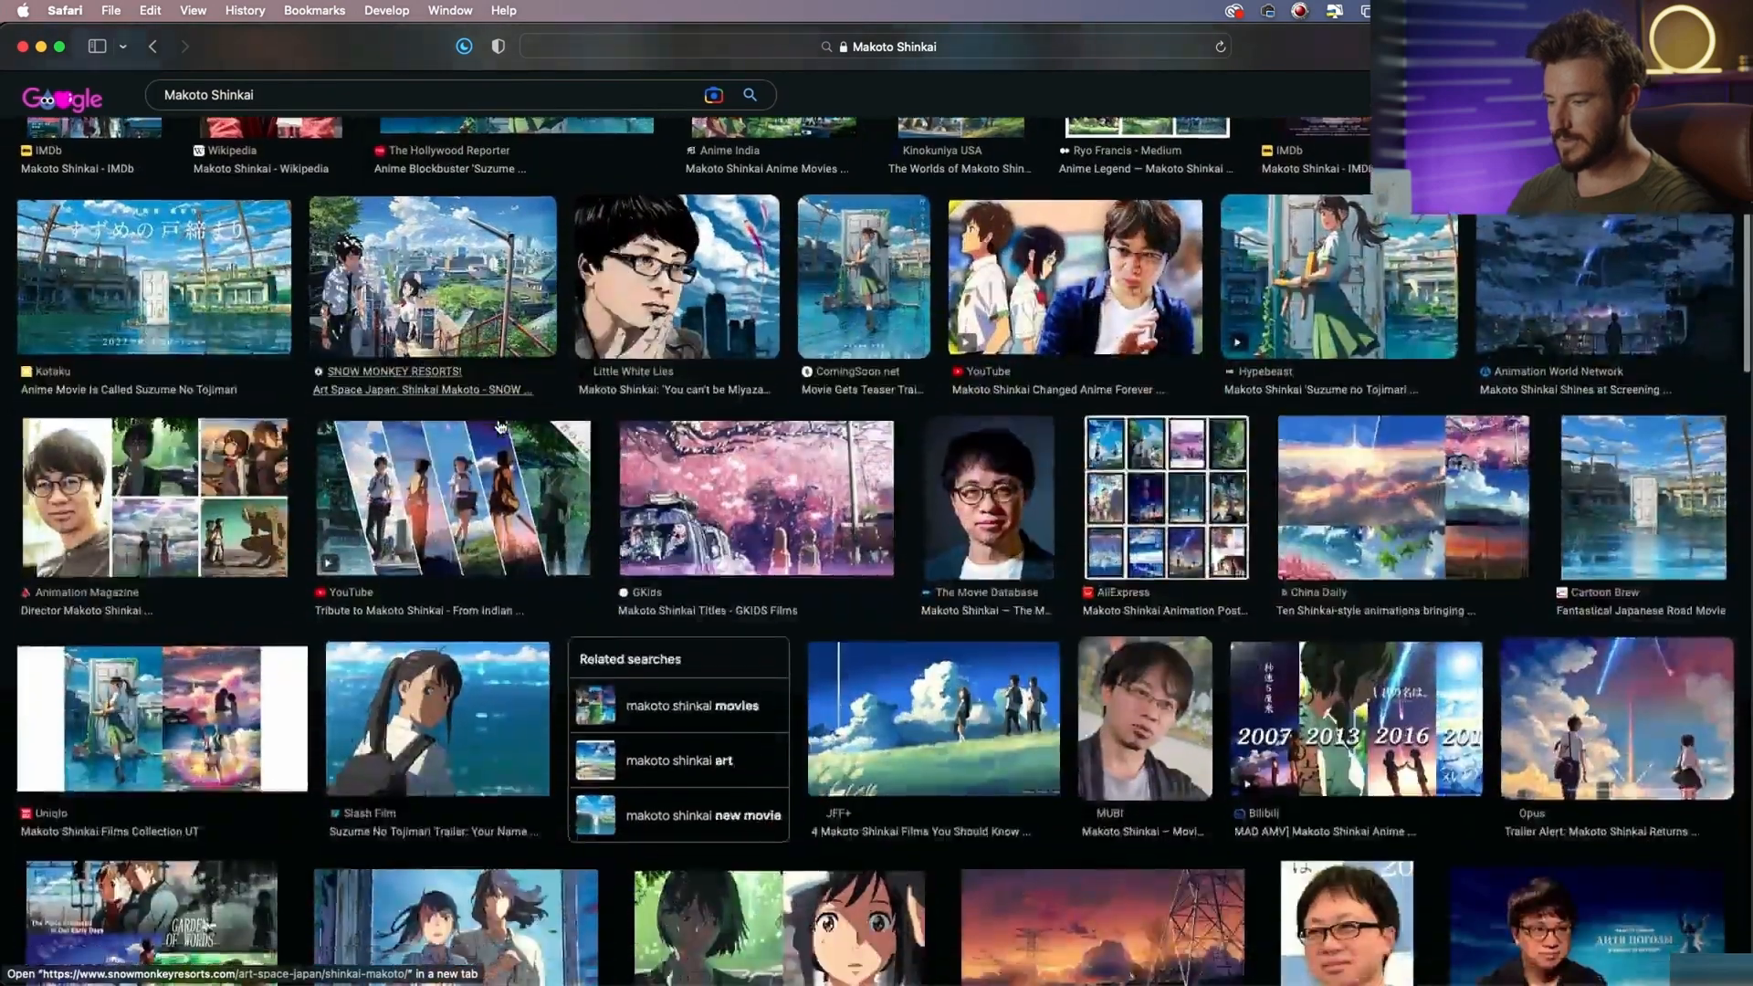
{"action": "scroll", "coordinate": [500, 426], "scroll_direction": "down", "scroll_amount": 6}
{"action": "scroll", "coordinate": [522, 388], "scroll_direction": "up", "scroll_amount": 10}
{"action": "left_click", "coordinate": [523, 387]}
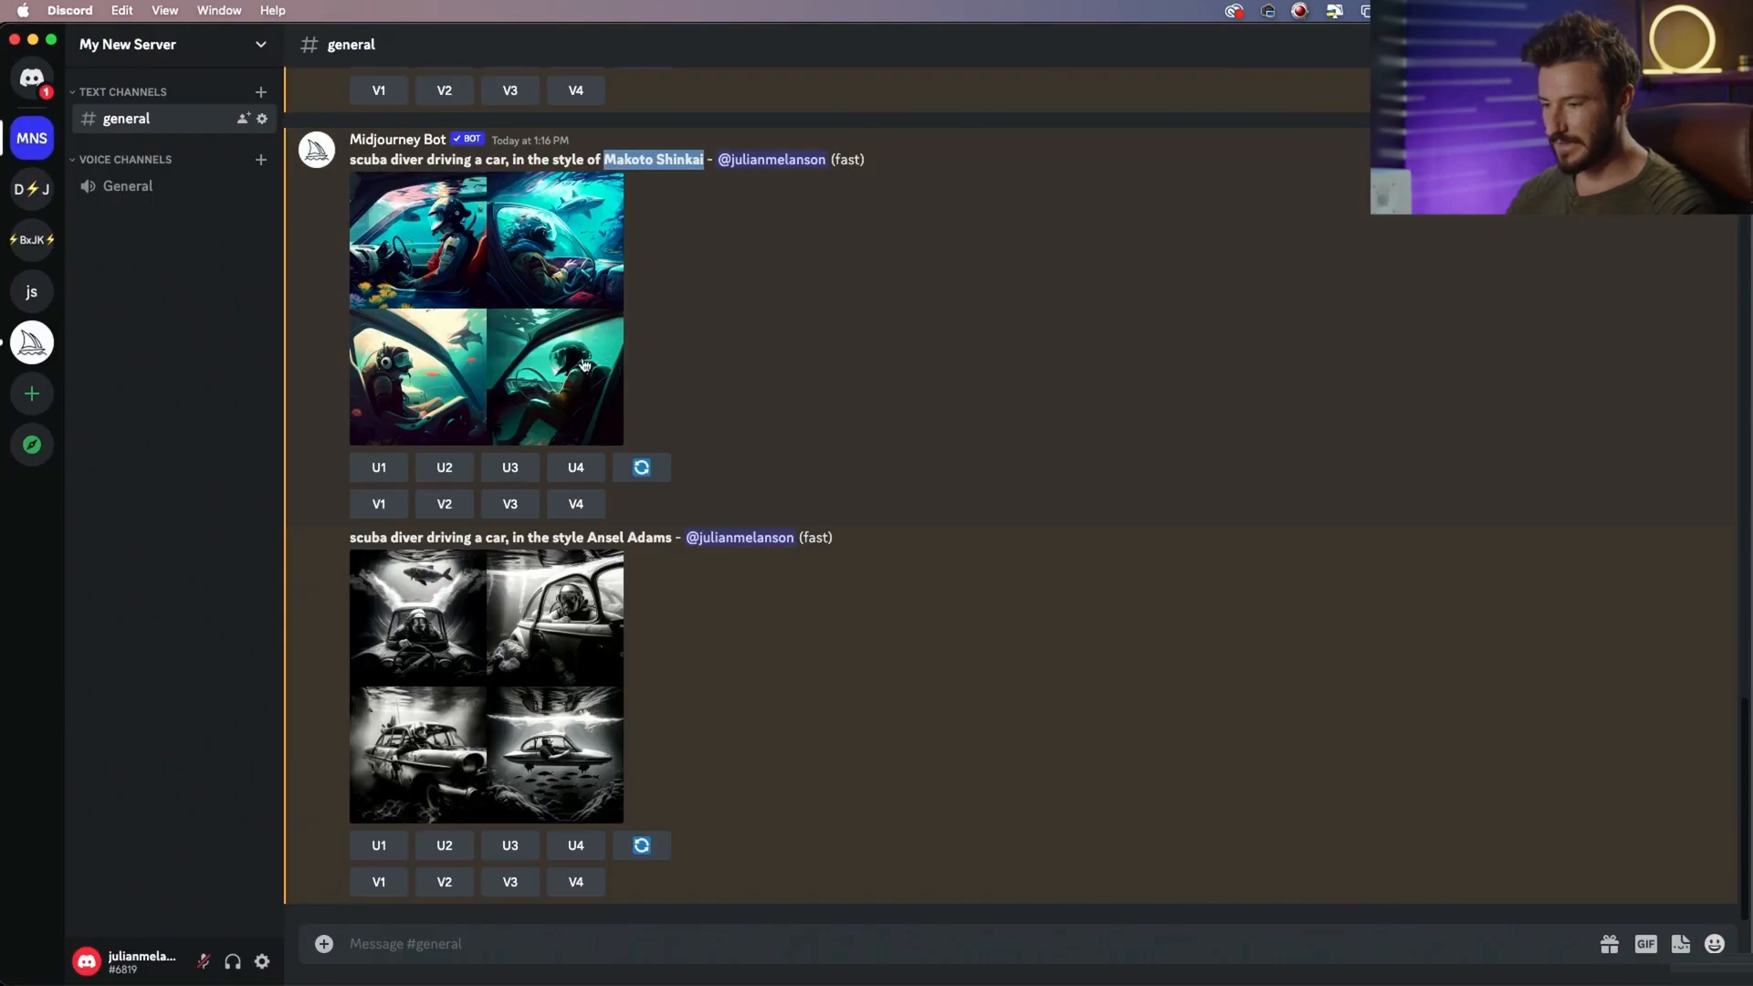
{"action": "left_click", "coordinate": [582, 362]}
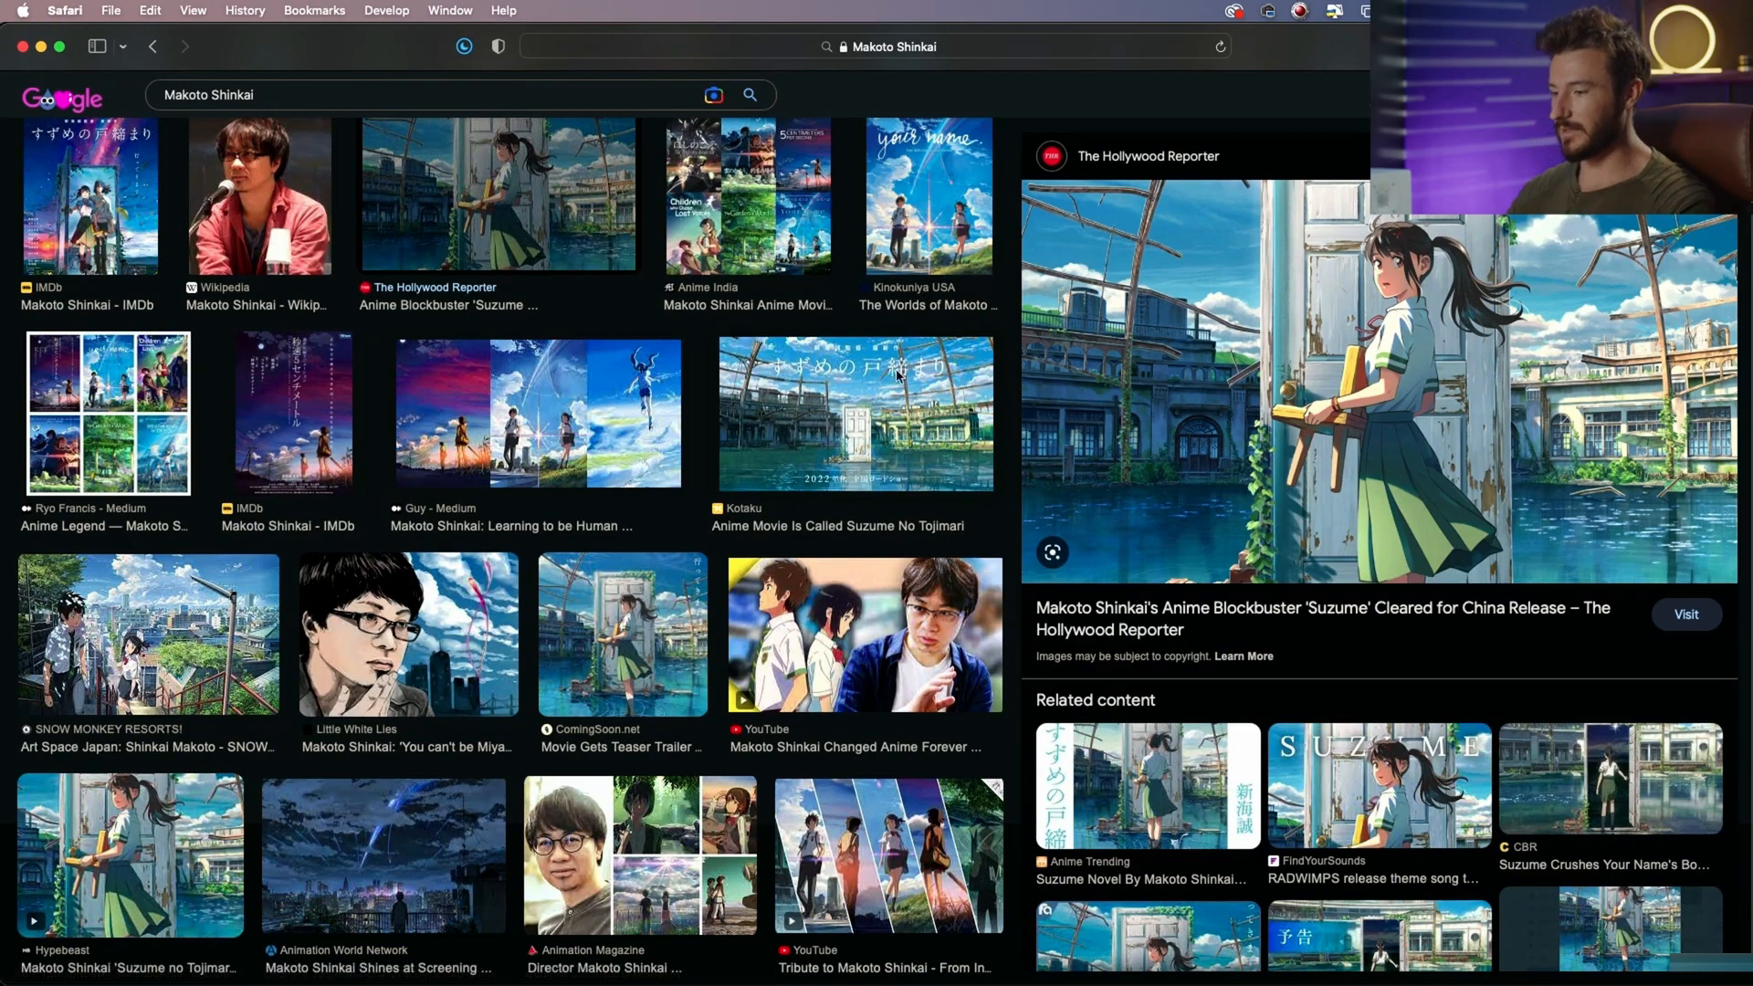
Close the enlarged Makoto Shinkai-style grid, copy "Ansel Adams" from the Discord prompt message and search Google Images for it in Safari
{"action": "scroll", "coordinate": [899, 374], "scroll_direction": "down", "scroll_amount": 3}
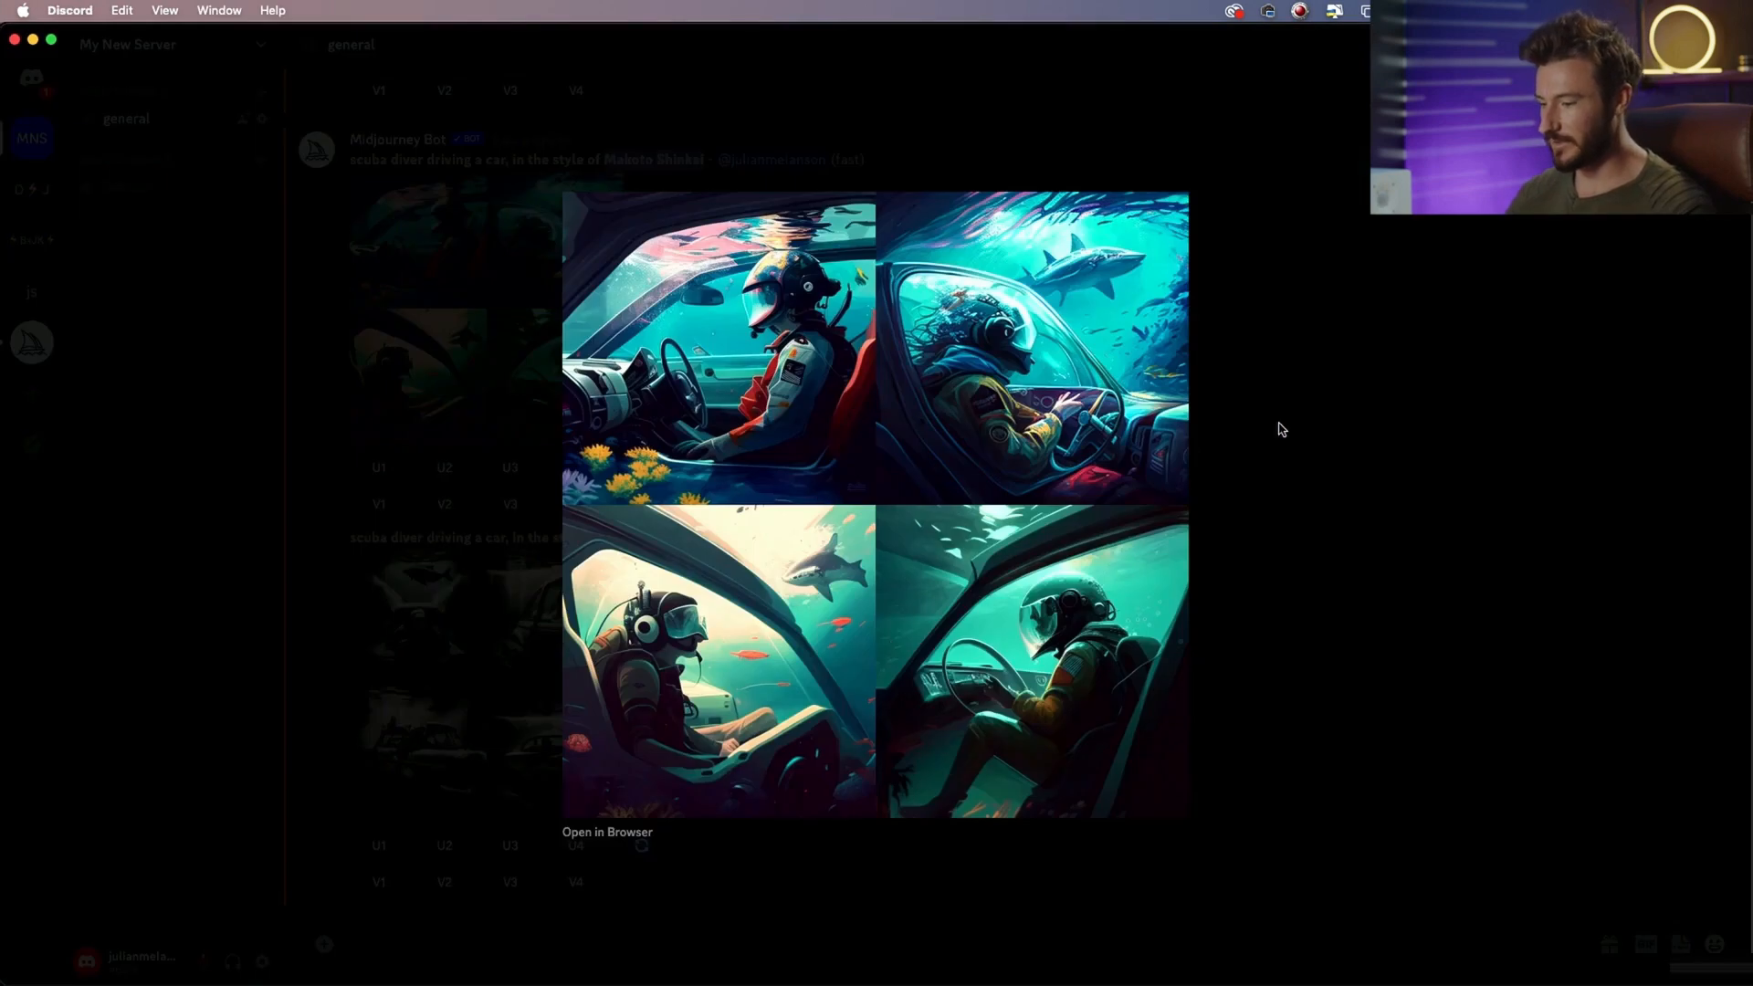
{"action": "left_click", "coordinate": [1281, 429]}
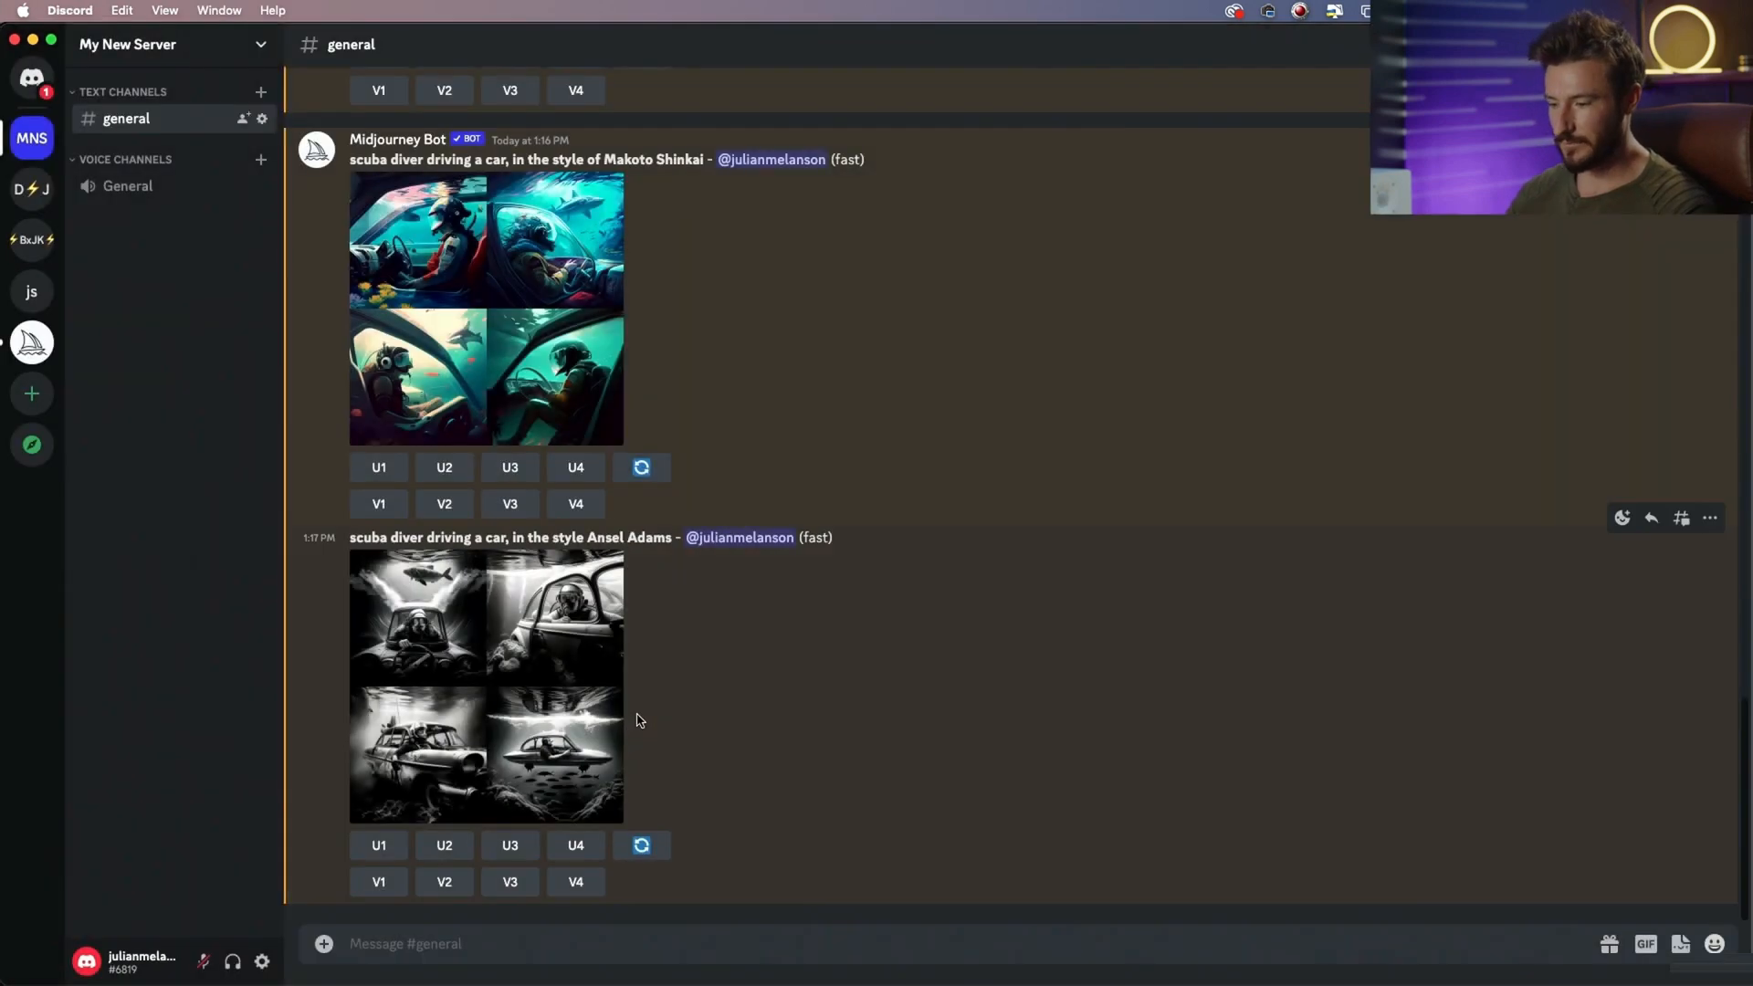
{"action": "left_click_drag", "start_coordinate": [587, 538], "coordinate": [672, 539]}
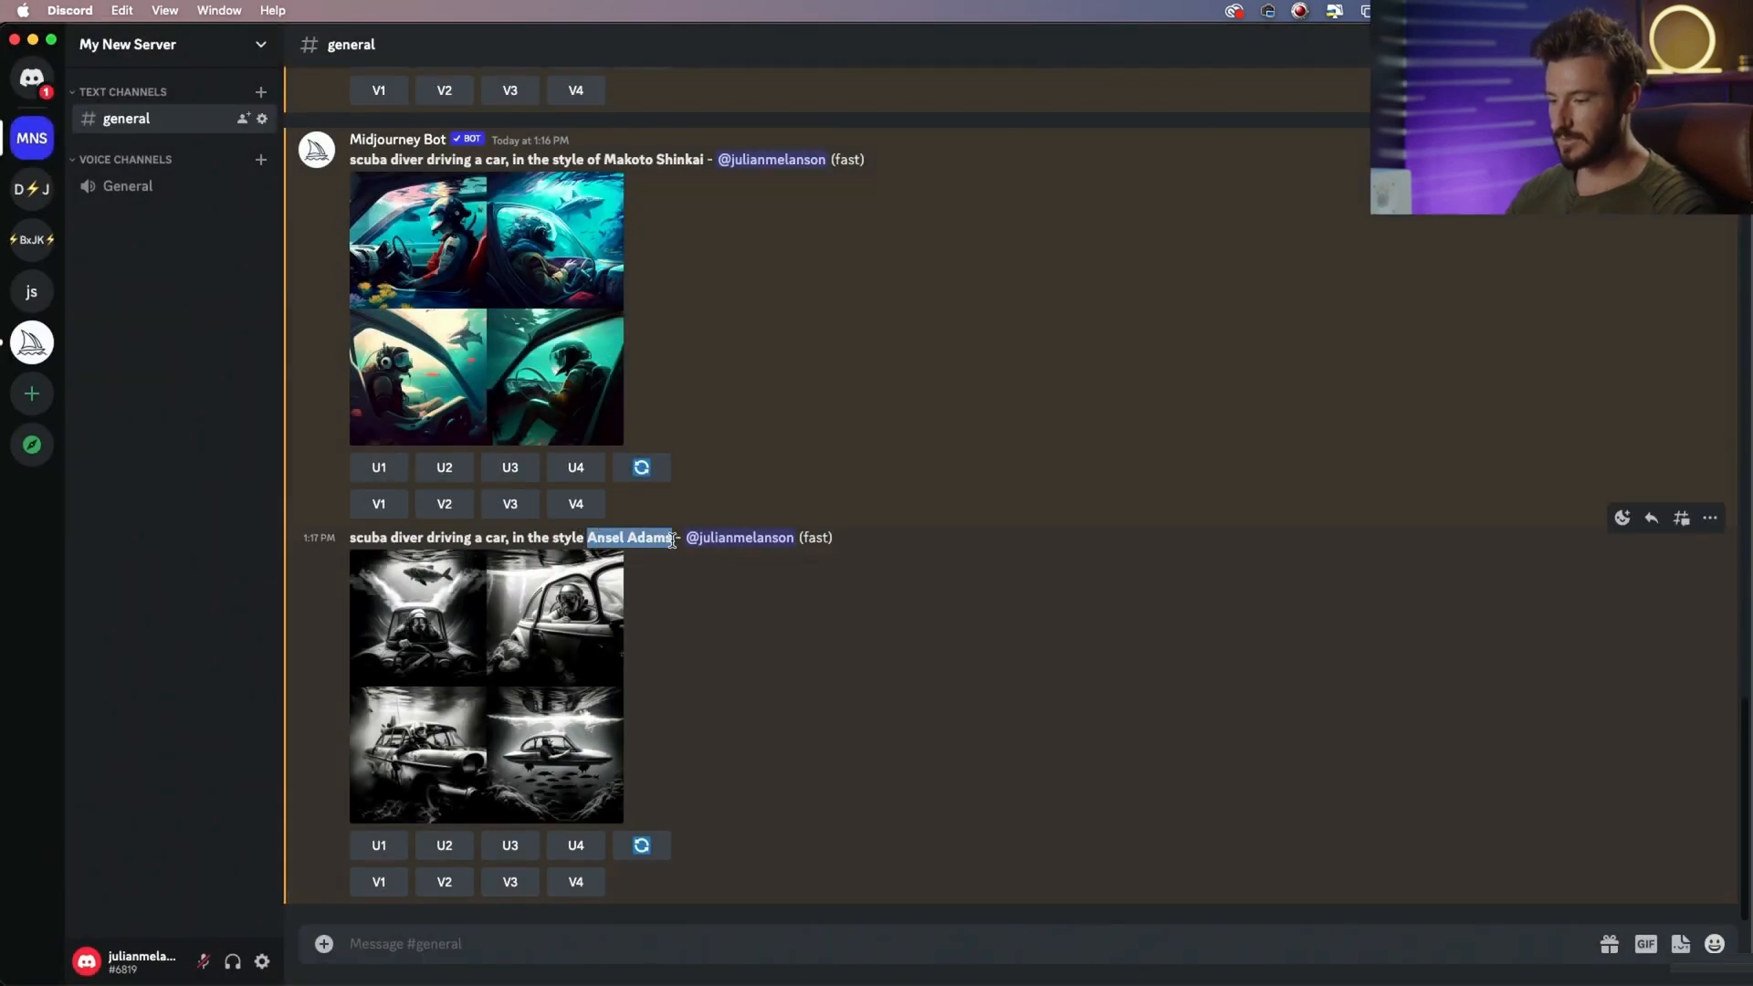
{"action": "key", "text": "super+Tab"}
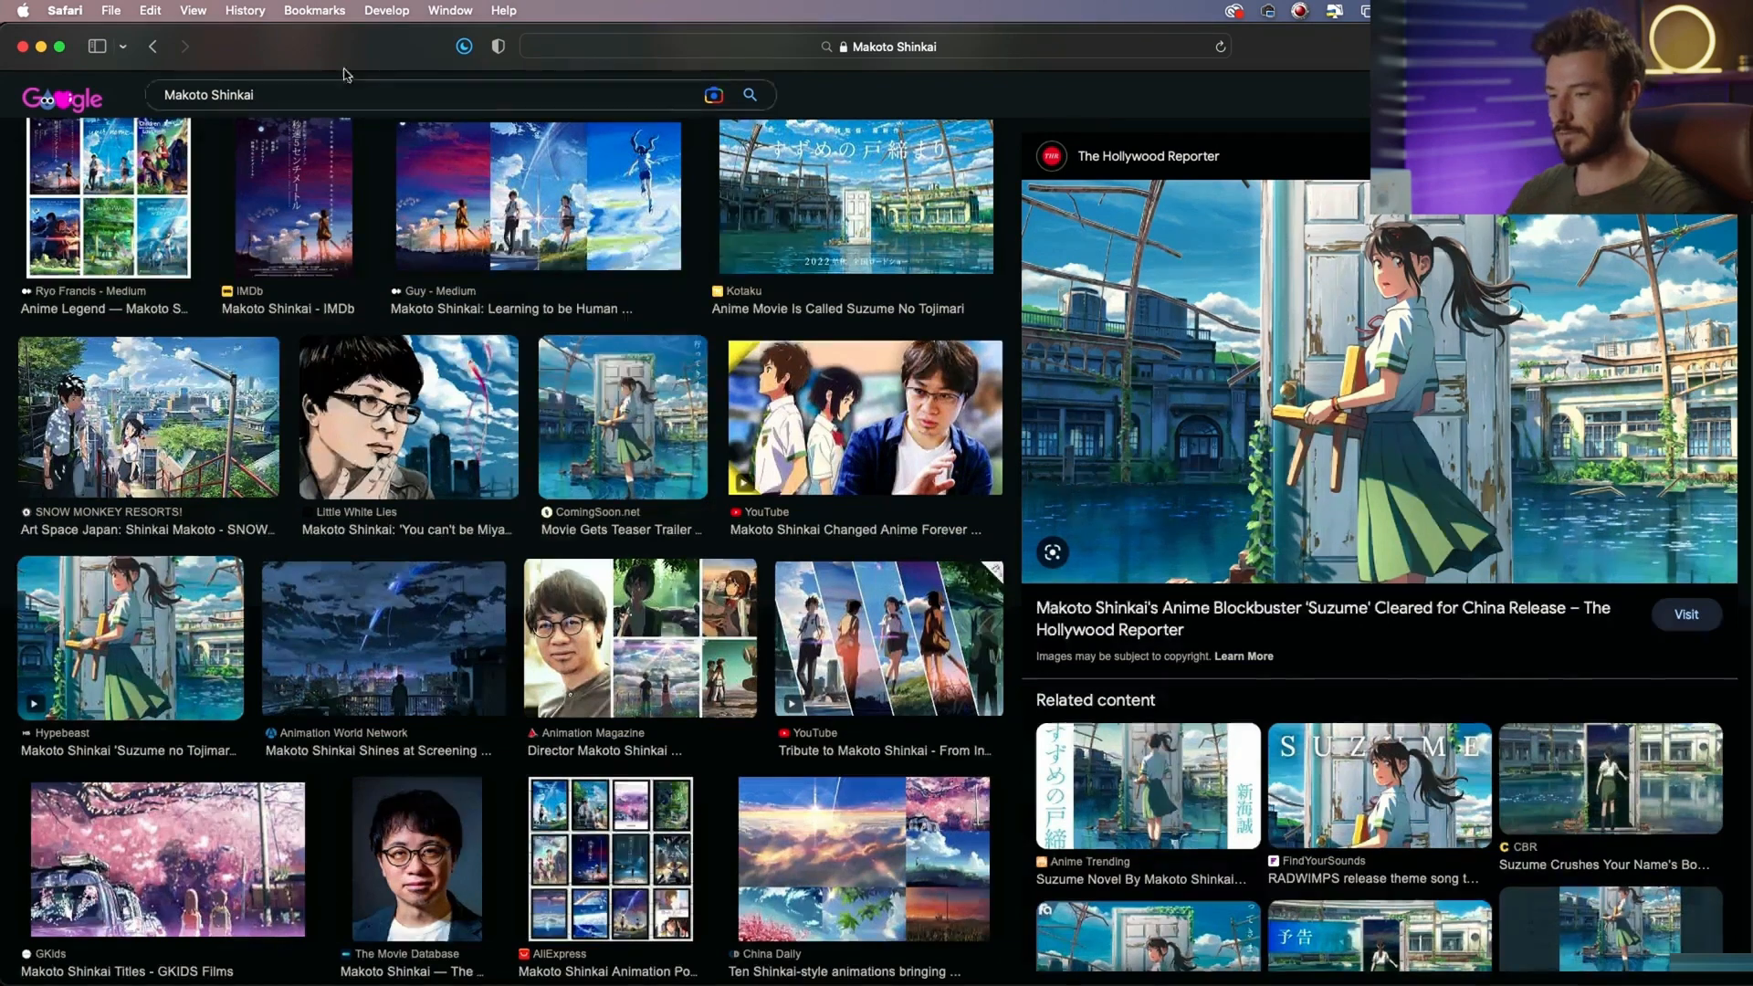
{"action": "triple_click", "coordinate": [274, 95]}
{"action": "key", "text": "super+v"}
{"action": "key", "text": "Return"}
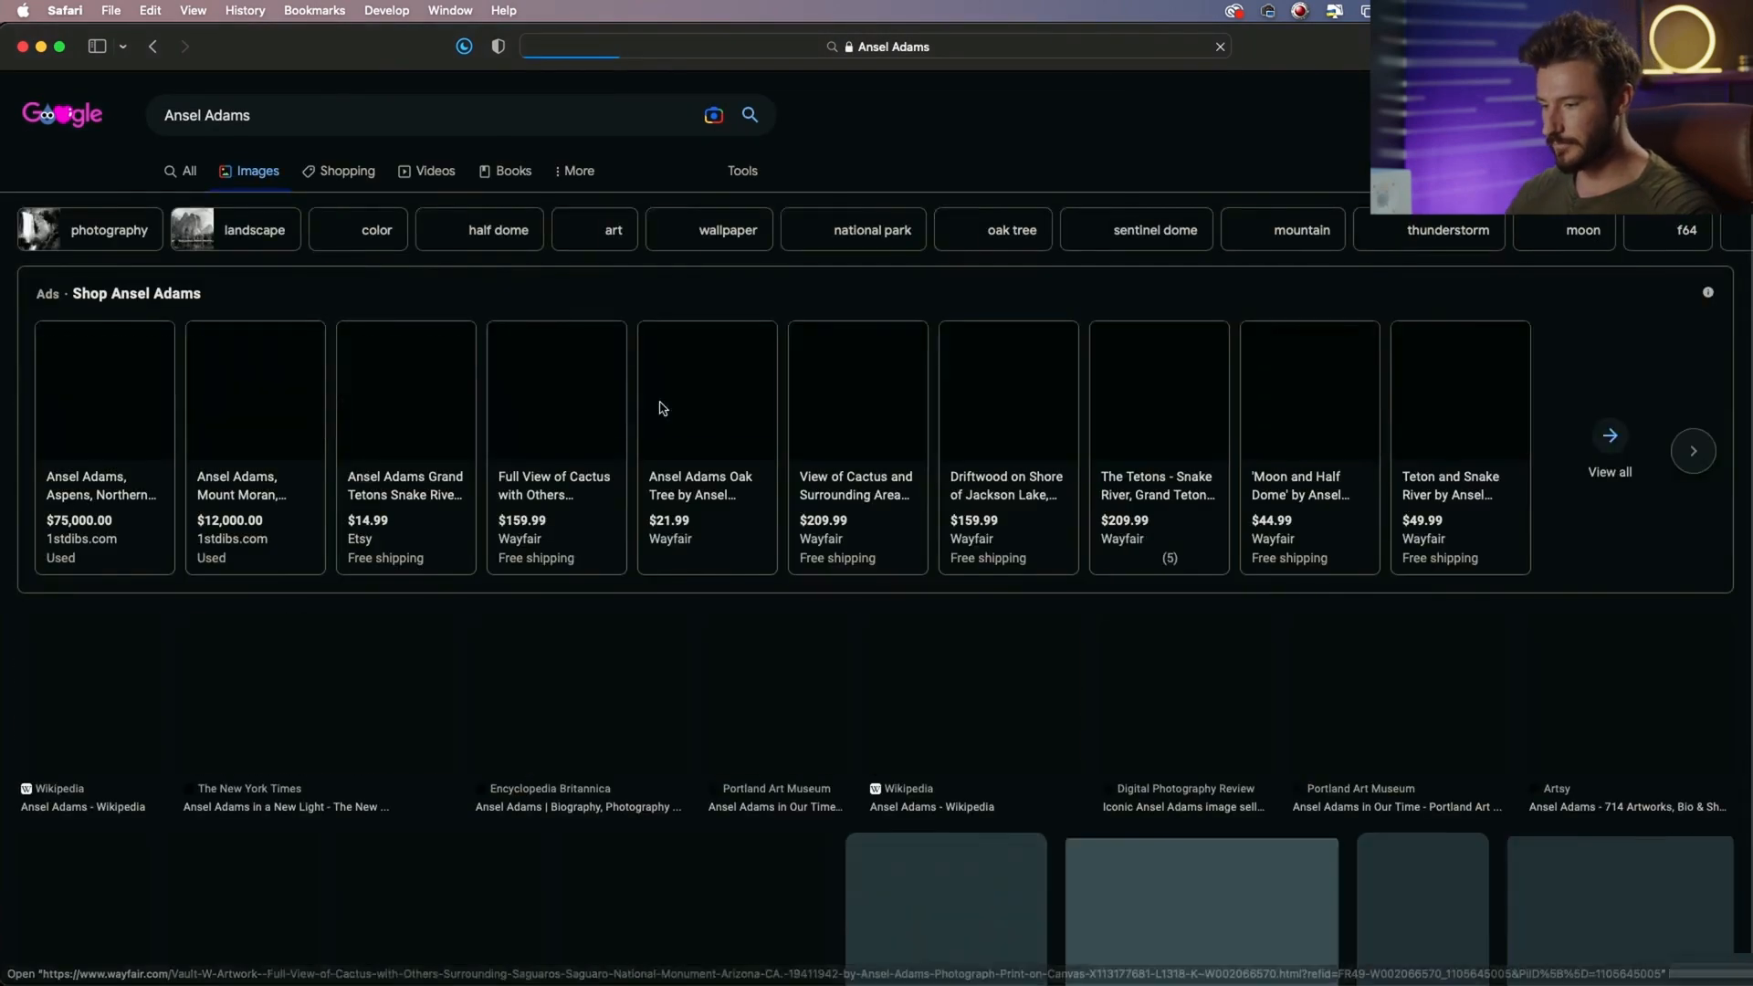
Browse the Ansel Adams image results and compare them with the enlarged Ansel Adams-style grid in Discord
{"action": "scroll", "coordinate": [313, 379], "scroll_direction": "down", "scroll_amount": 5}
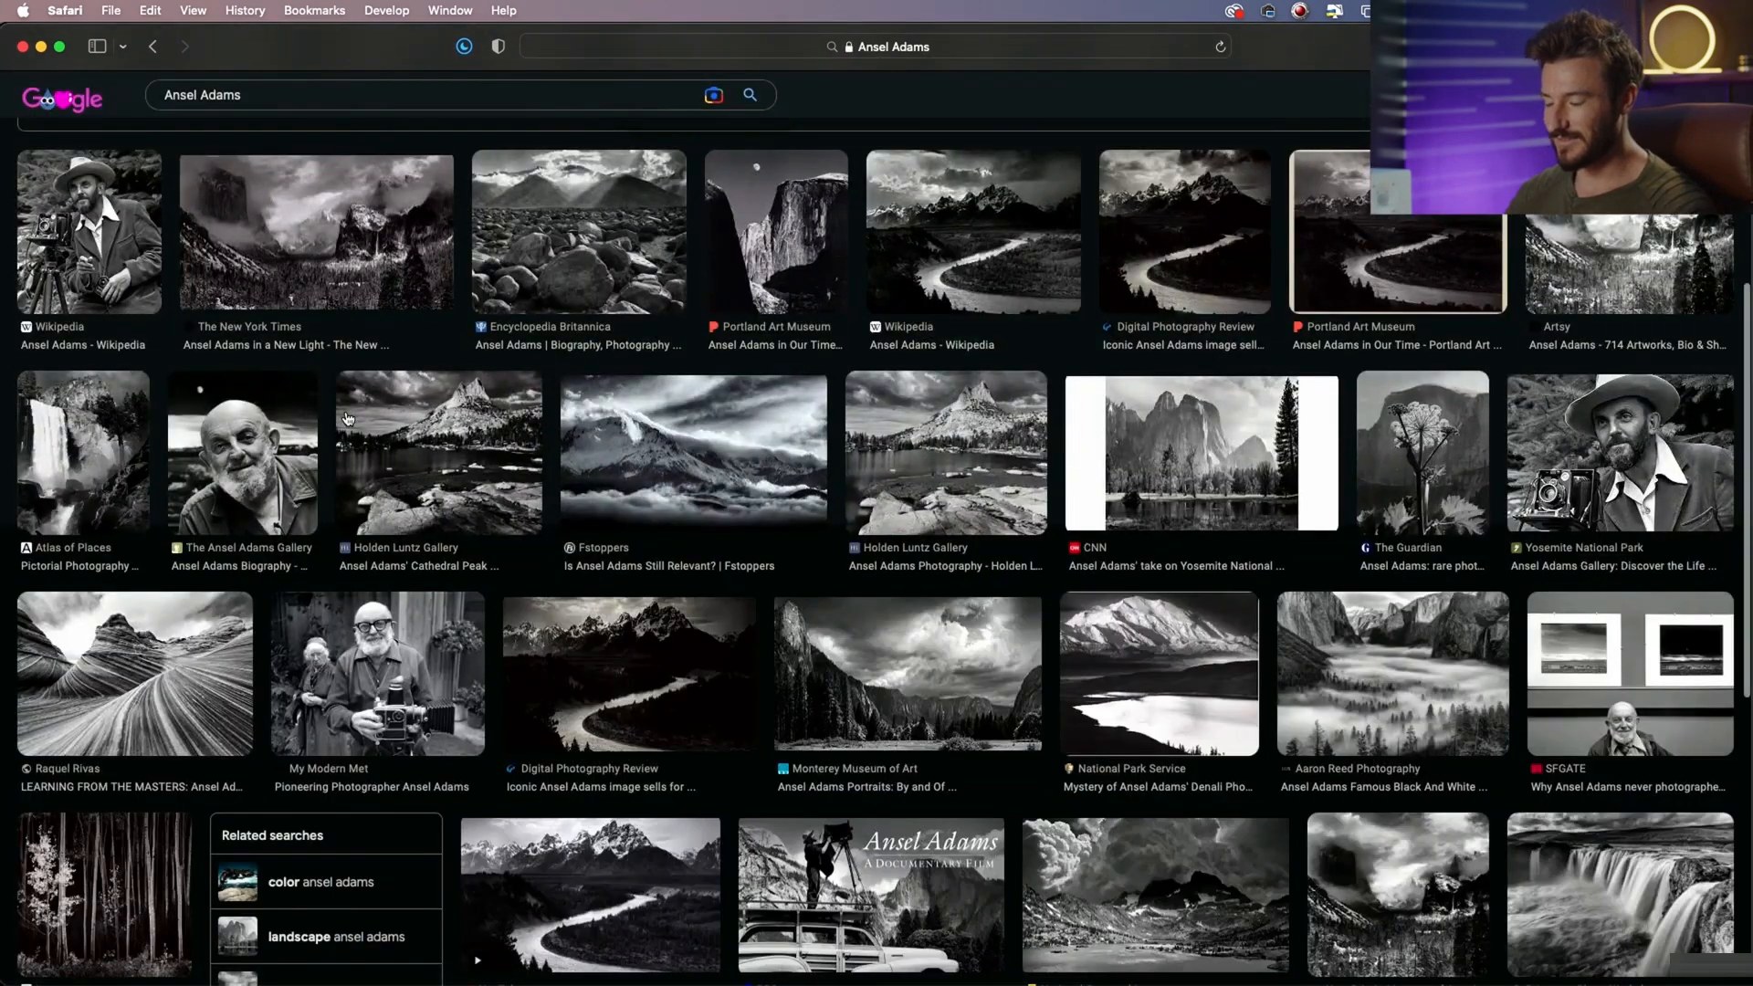
{"action": "key", "text": "super+Tab"}
{"action": "key", "text": "super+Tab"}
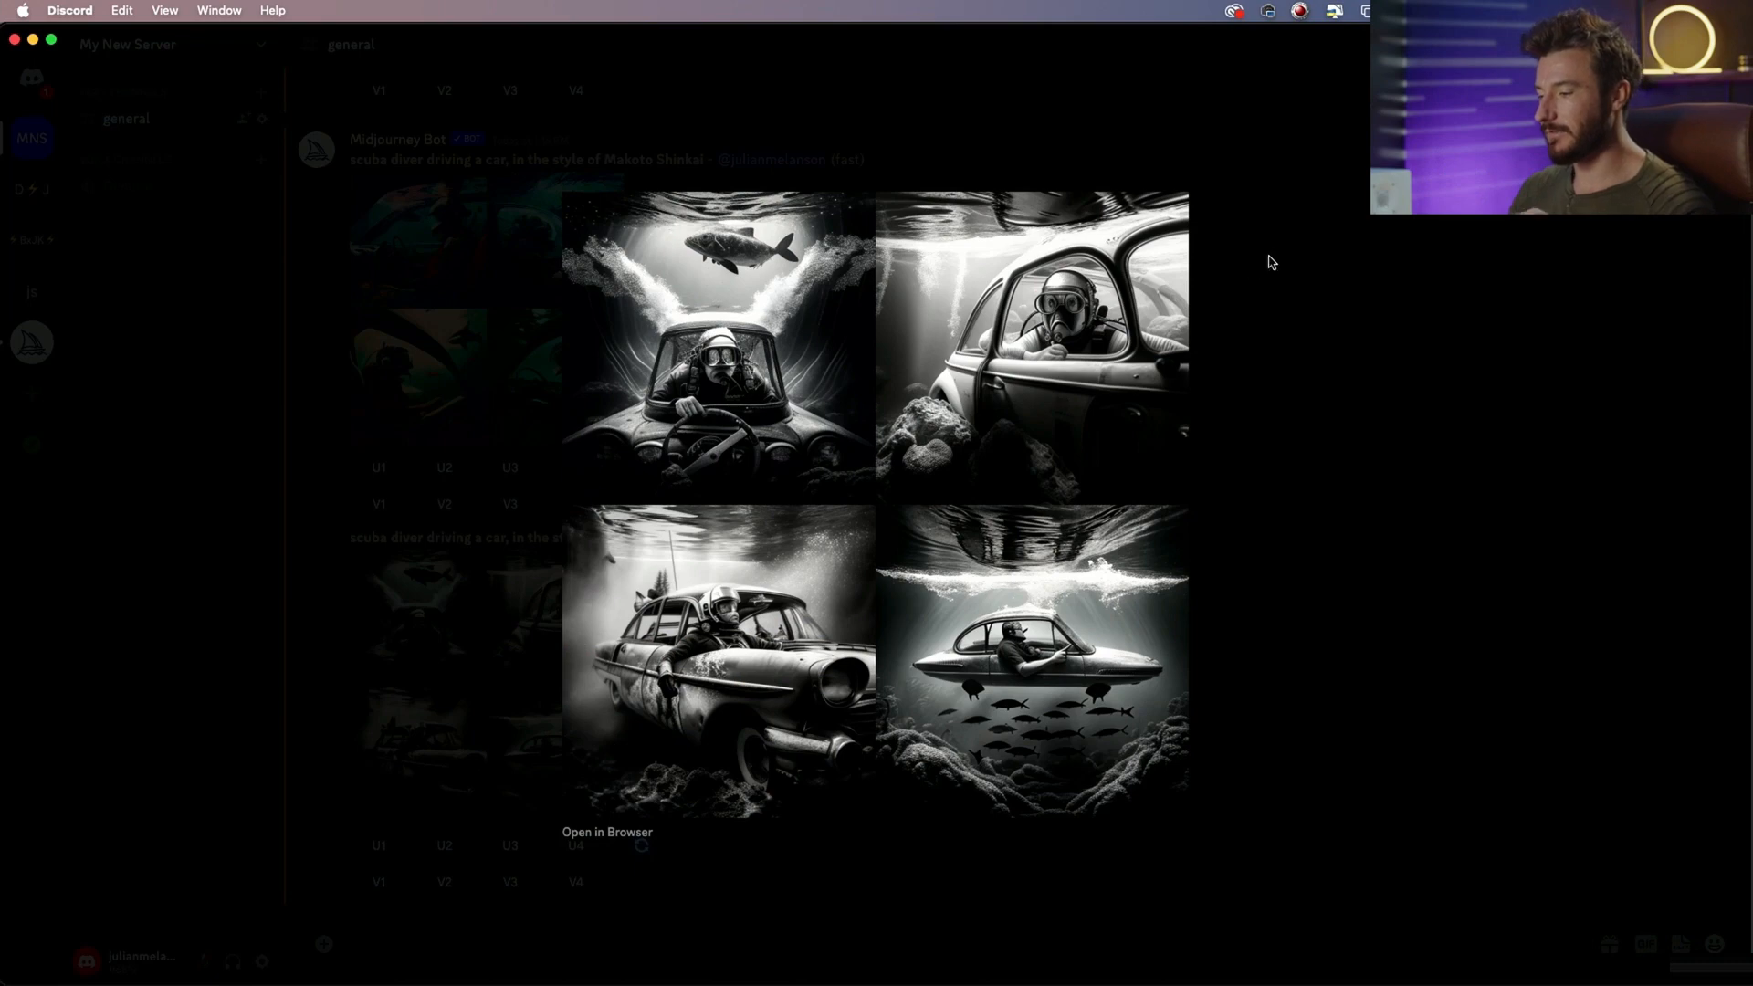
{"action": "left_click", "coordinate": [1268, 263]}
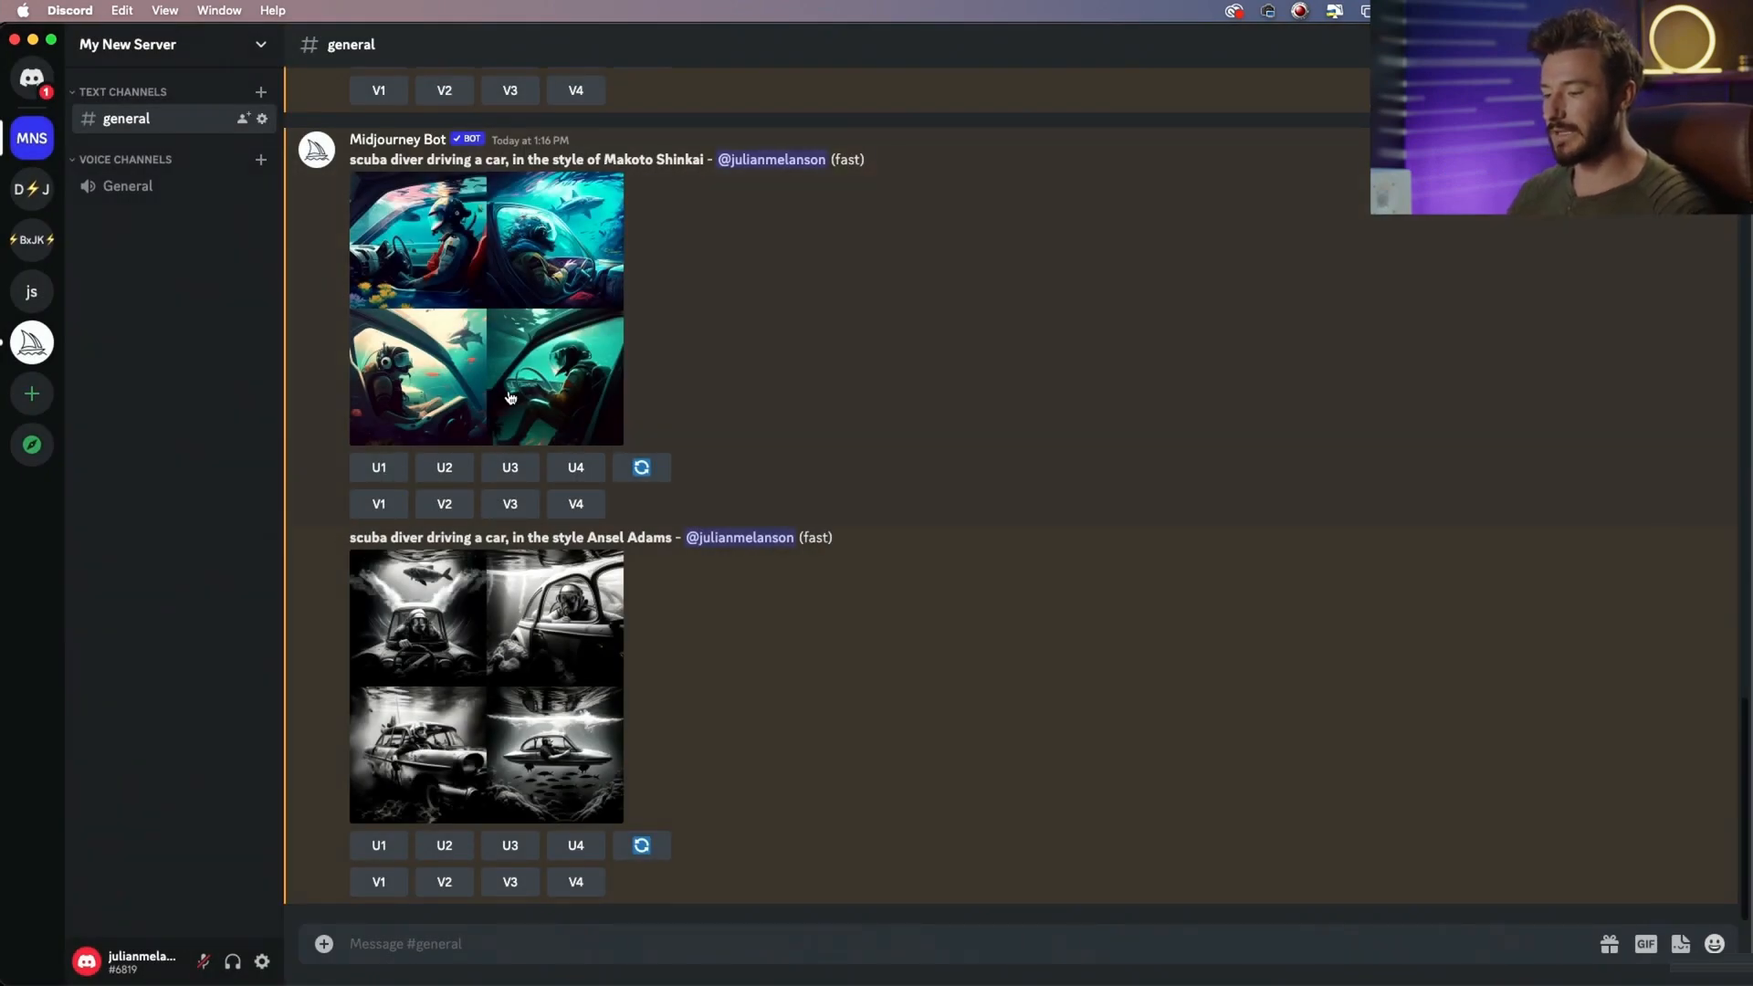
Copy the Ansel Adams prompt text into a new /imagine prompt and append "blended with"
{"action": "left_click_drag", "start_coordinate": [350, 537], "coordinate": [674, 537]}
{"action": "key", "text": "super+c"}
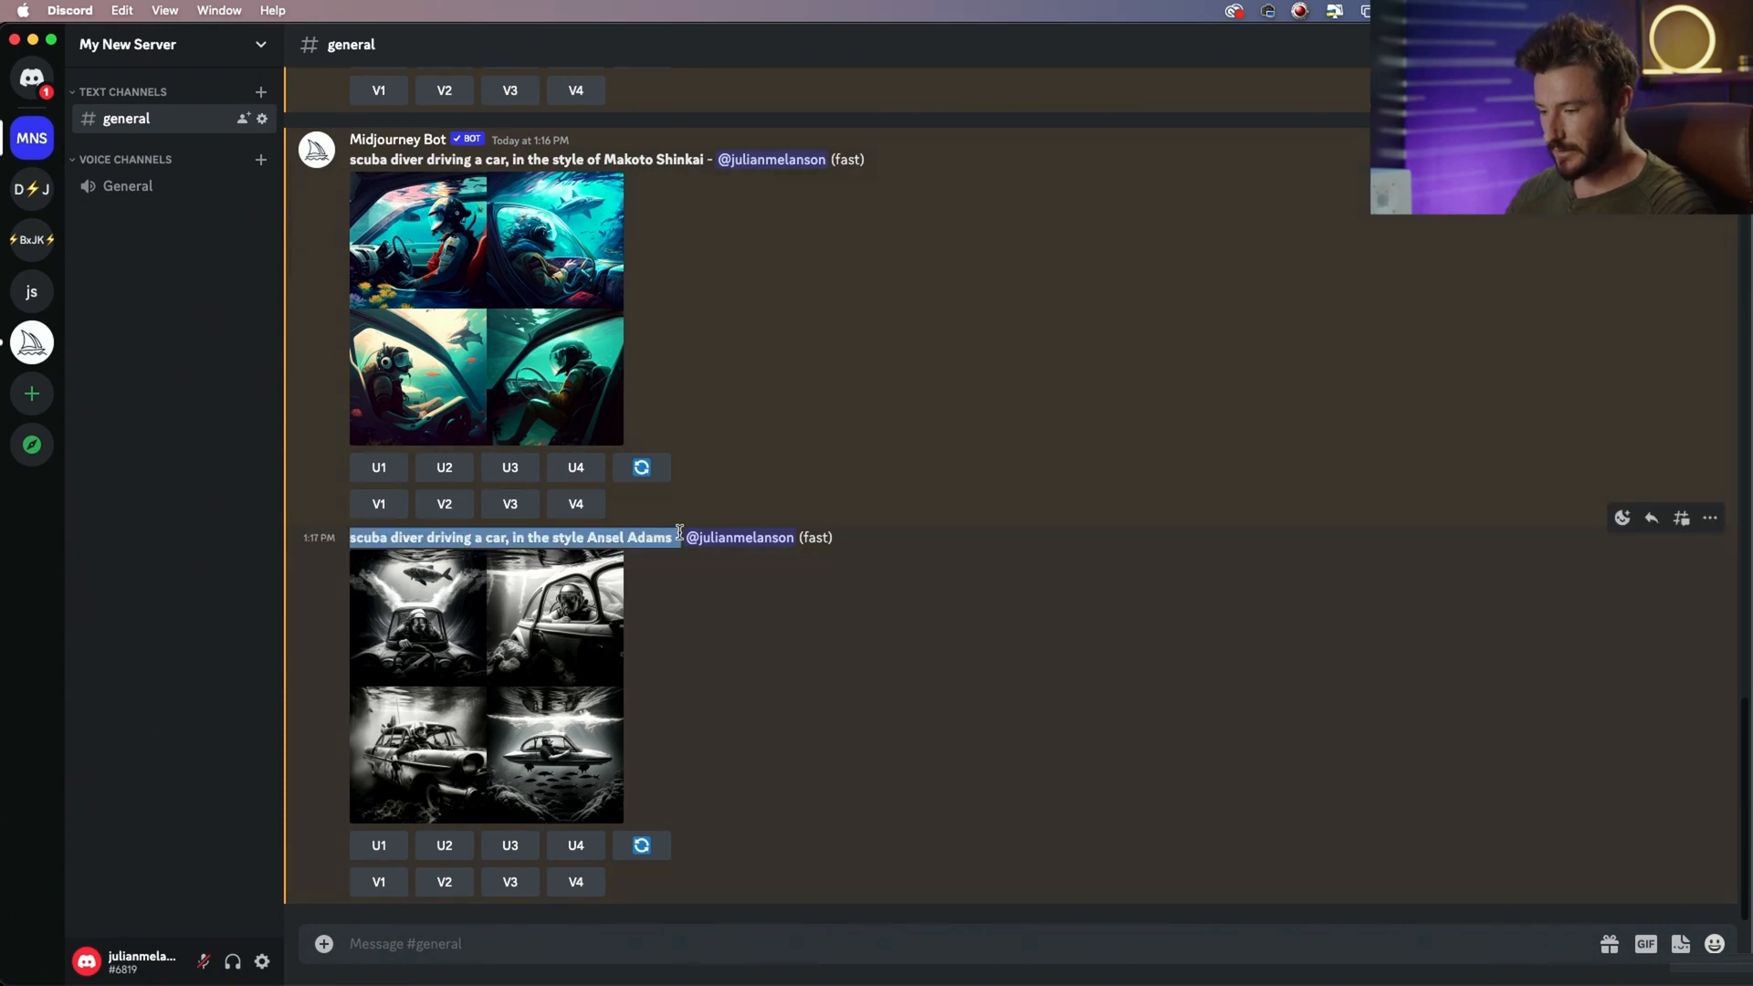
{"action": "left_click", "coordinate": [444, 936]}
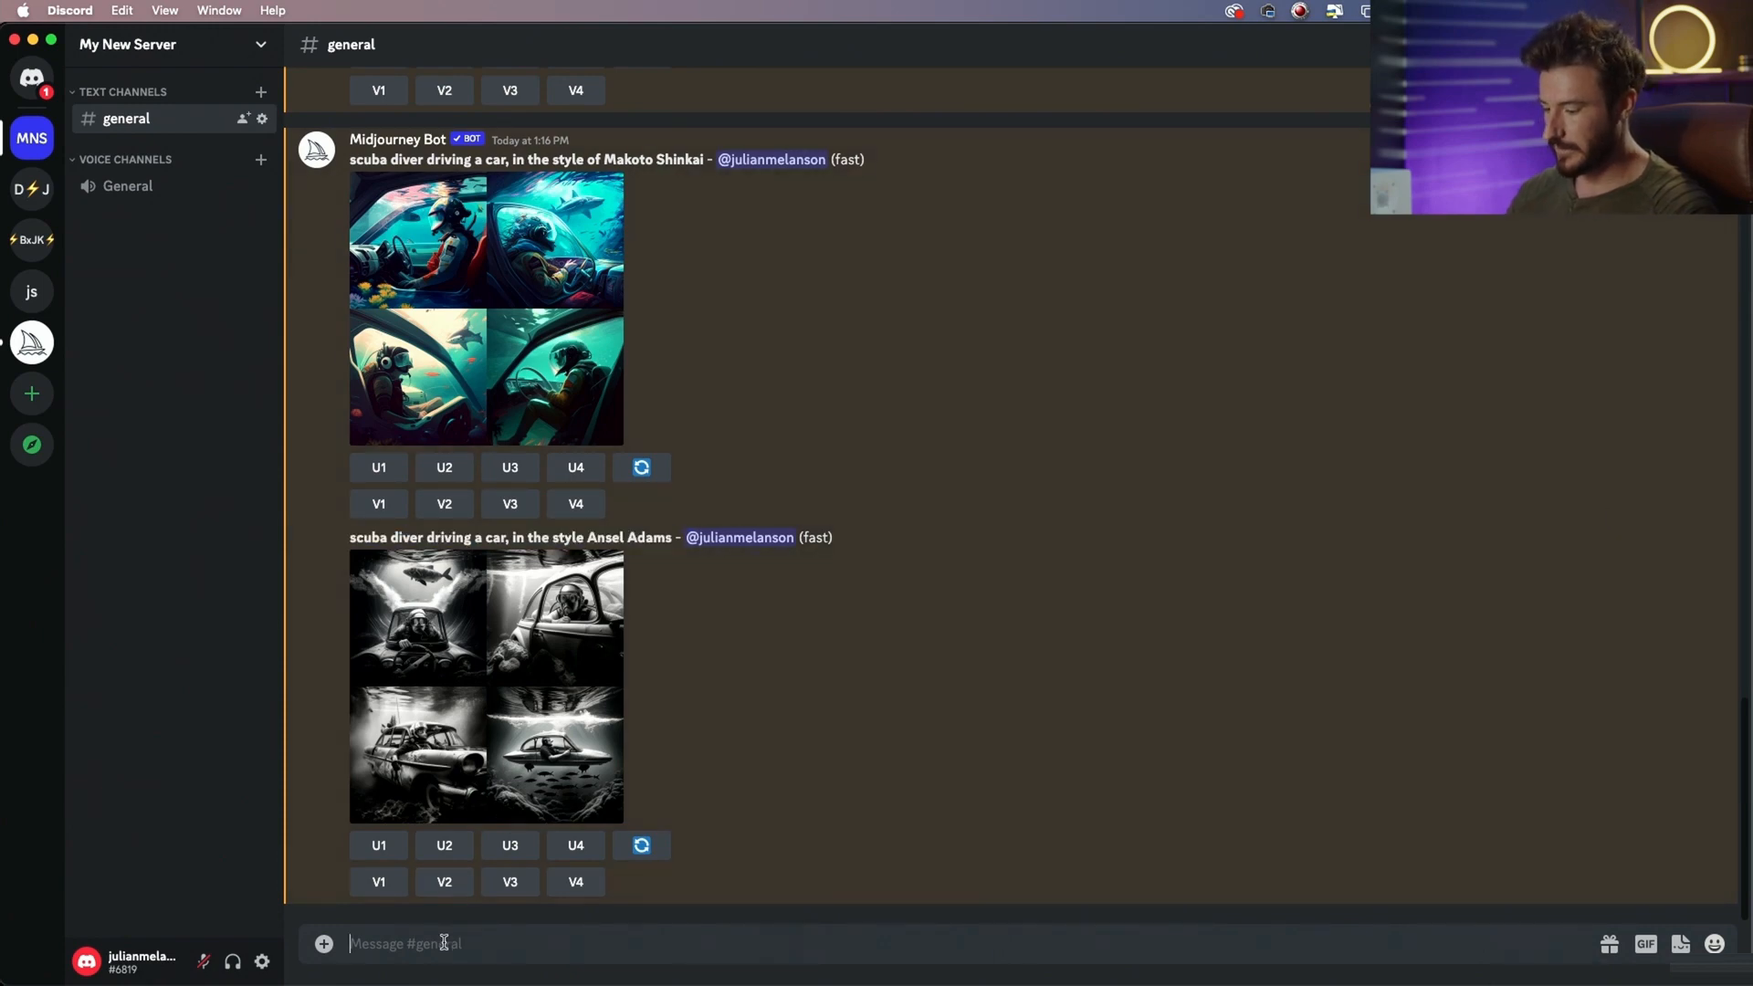
{"action": "type", "text": "/"}
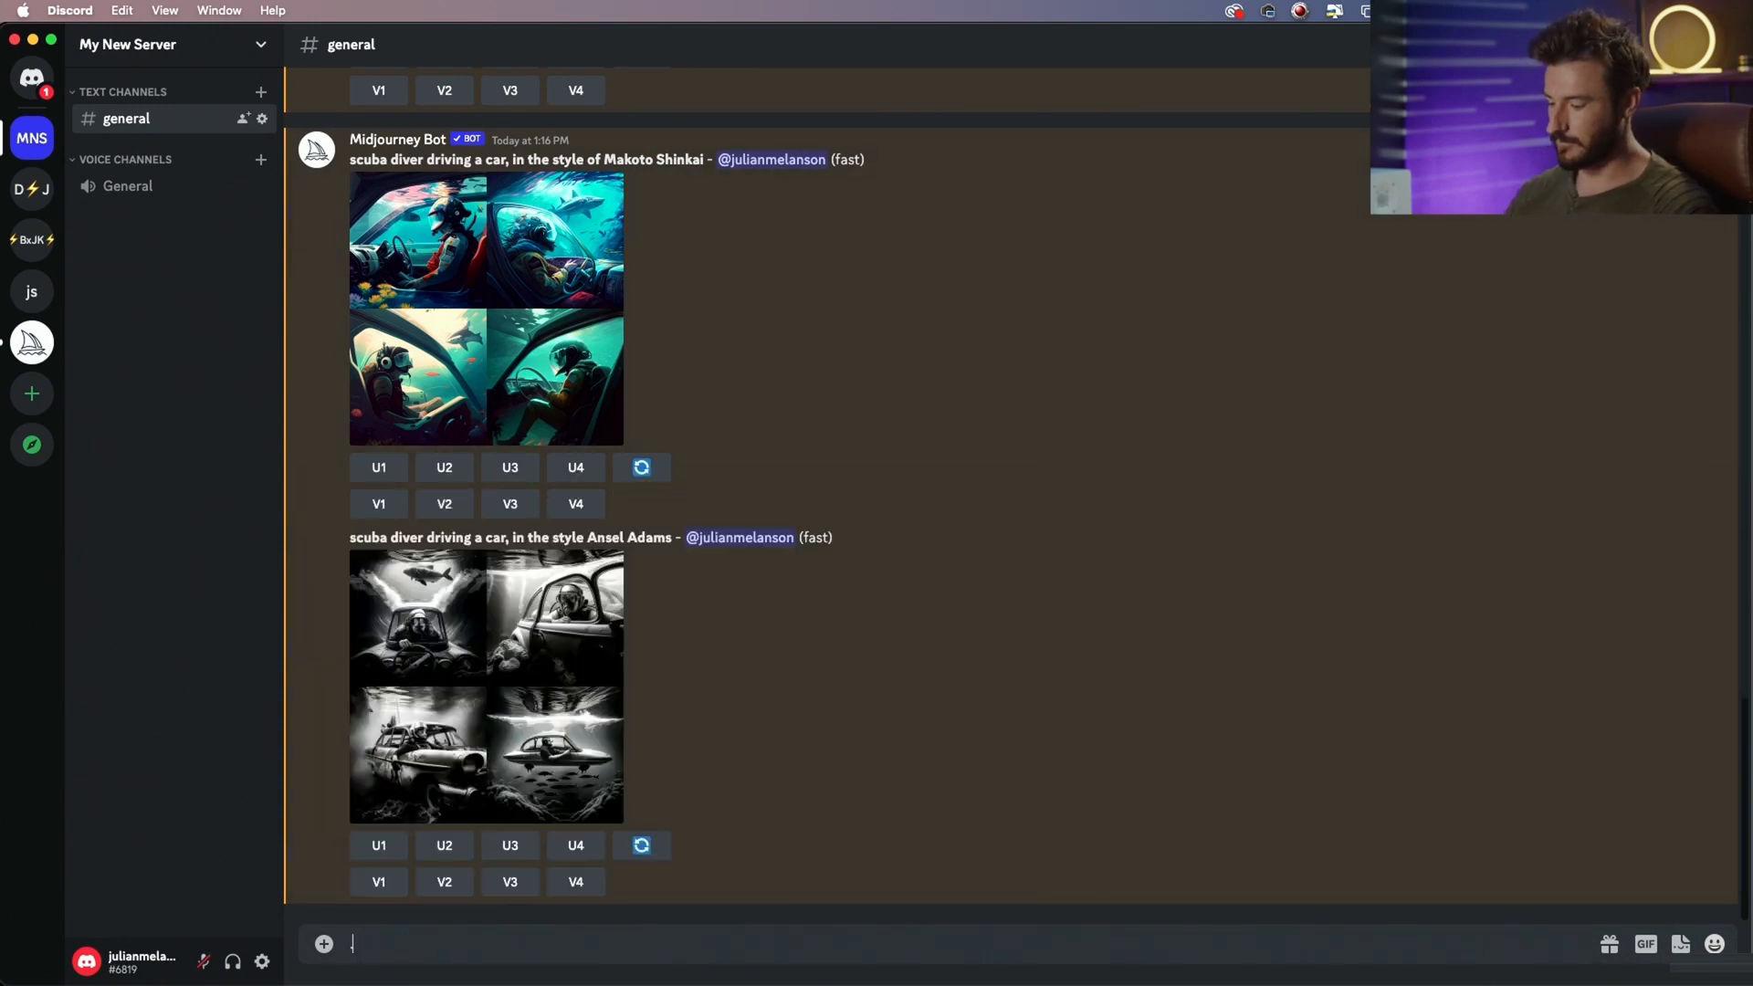
{"action": "type", "text": "/im"}
{"action": "key", "text": "Tab"}
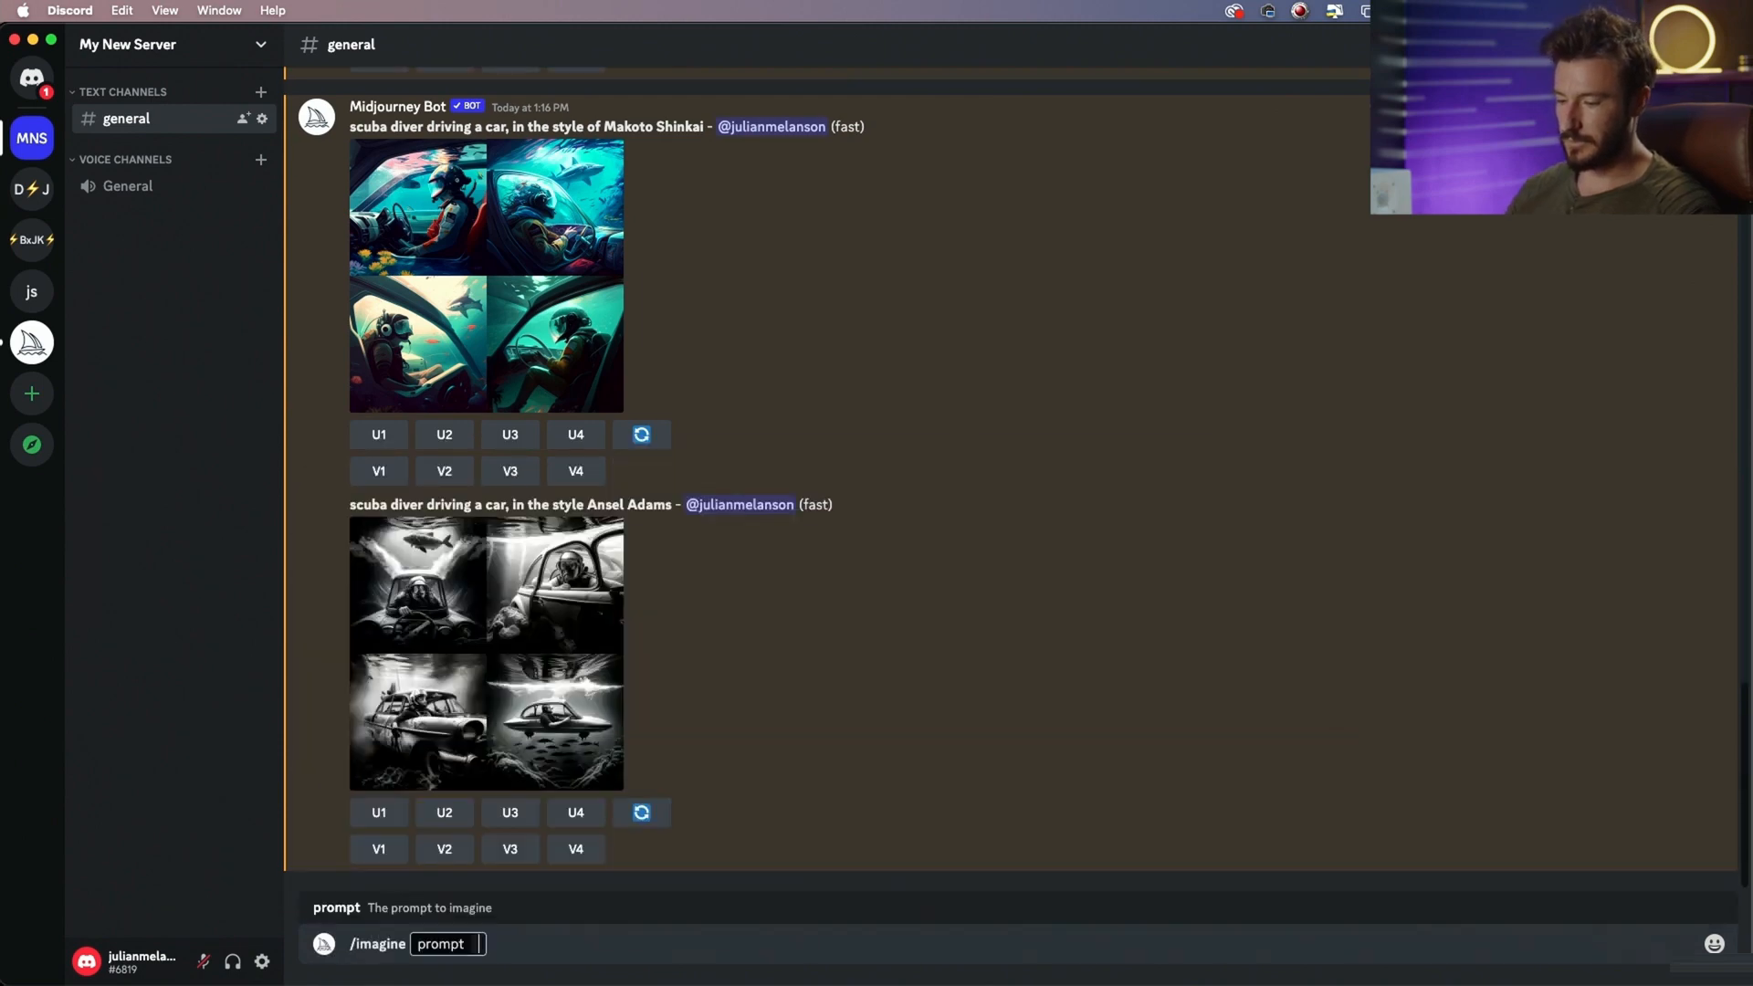
{"action": "key", "text": "super+v"}
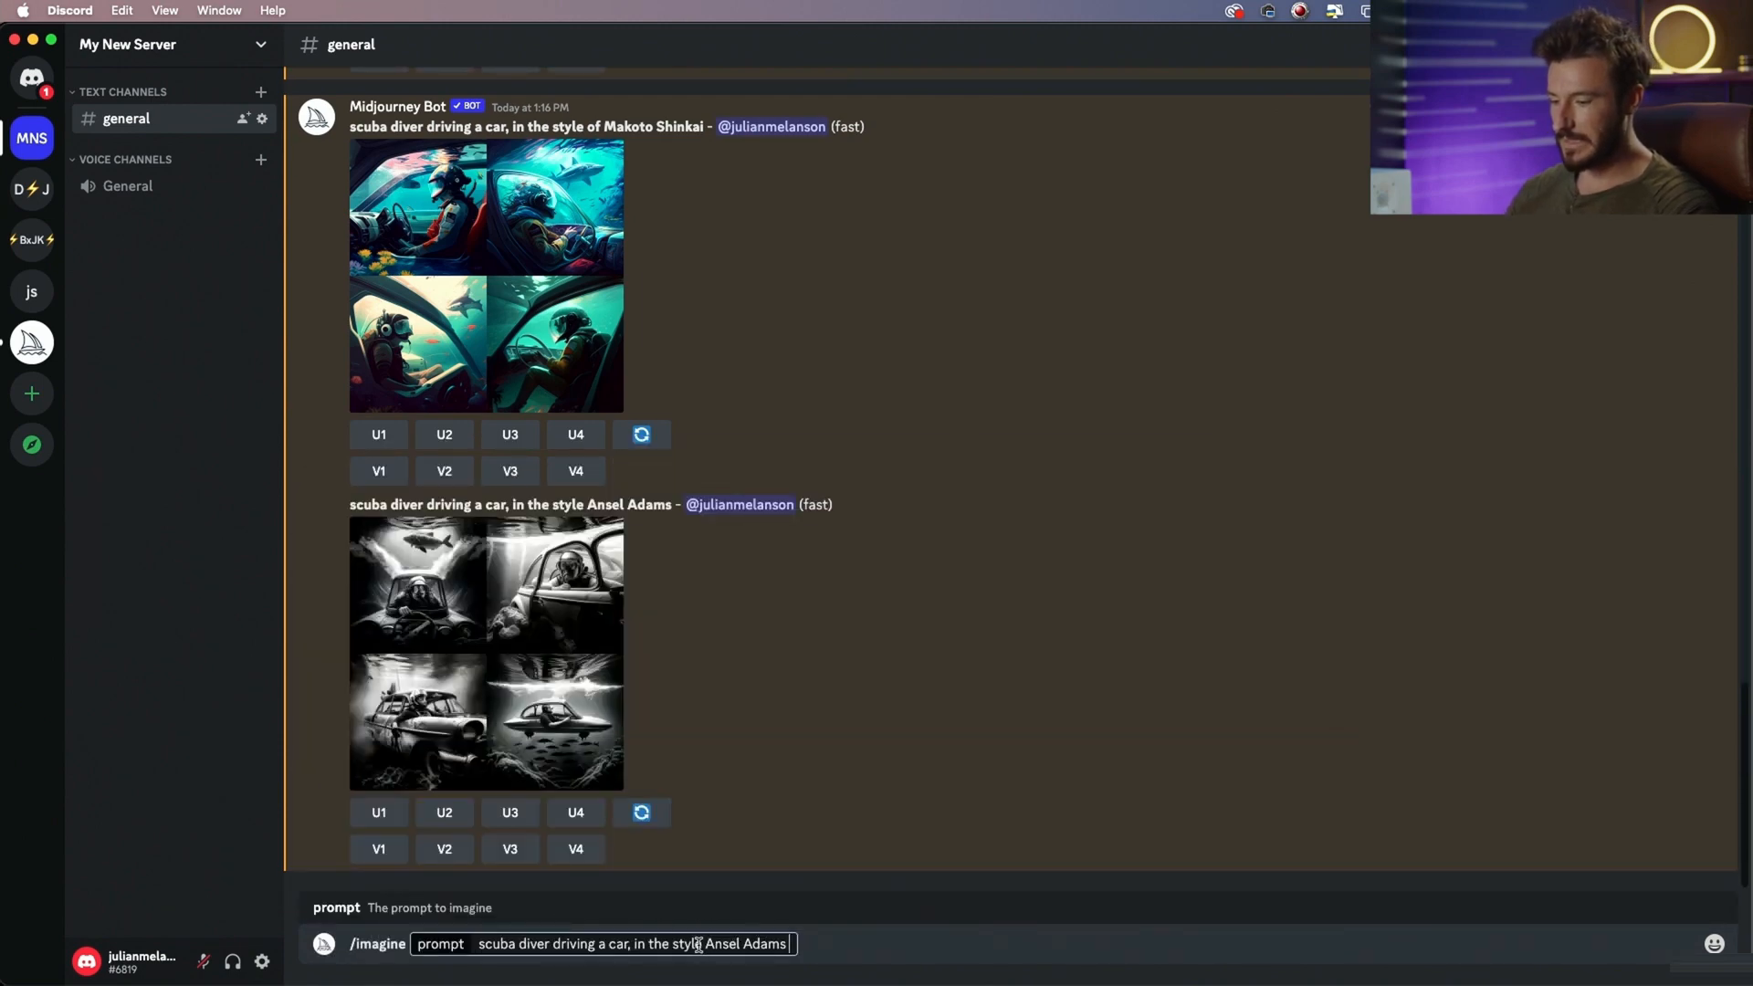
{"action": "type", "text": "blended with"}
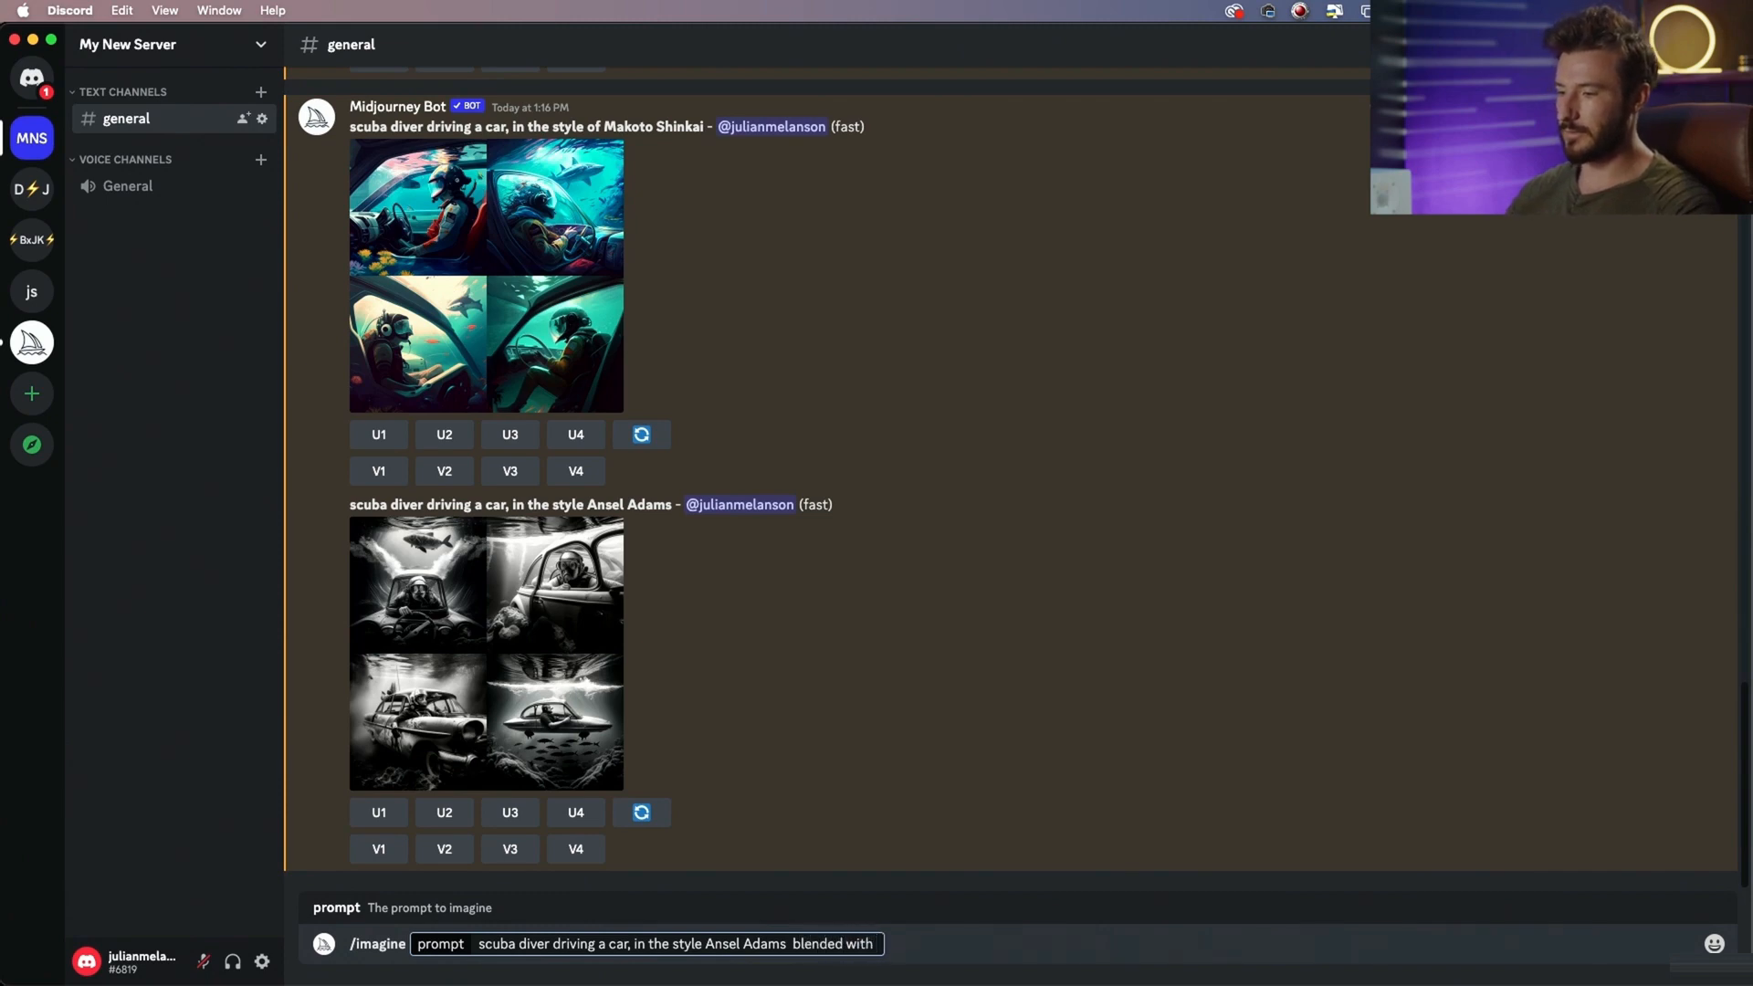
Copy "Makoto Shinkai" from the earlier prompt message, add it to the end of the new prompt and submit it
{"action": "left_click_drag", "start_coordinate": [604, 123], "coordinate": [705, 127]}
{"action": "key", "text": "super+c"}
{"action": "left_click", "coordinate": [891, 934]}
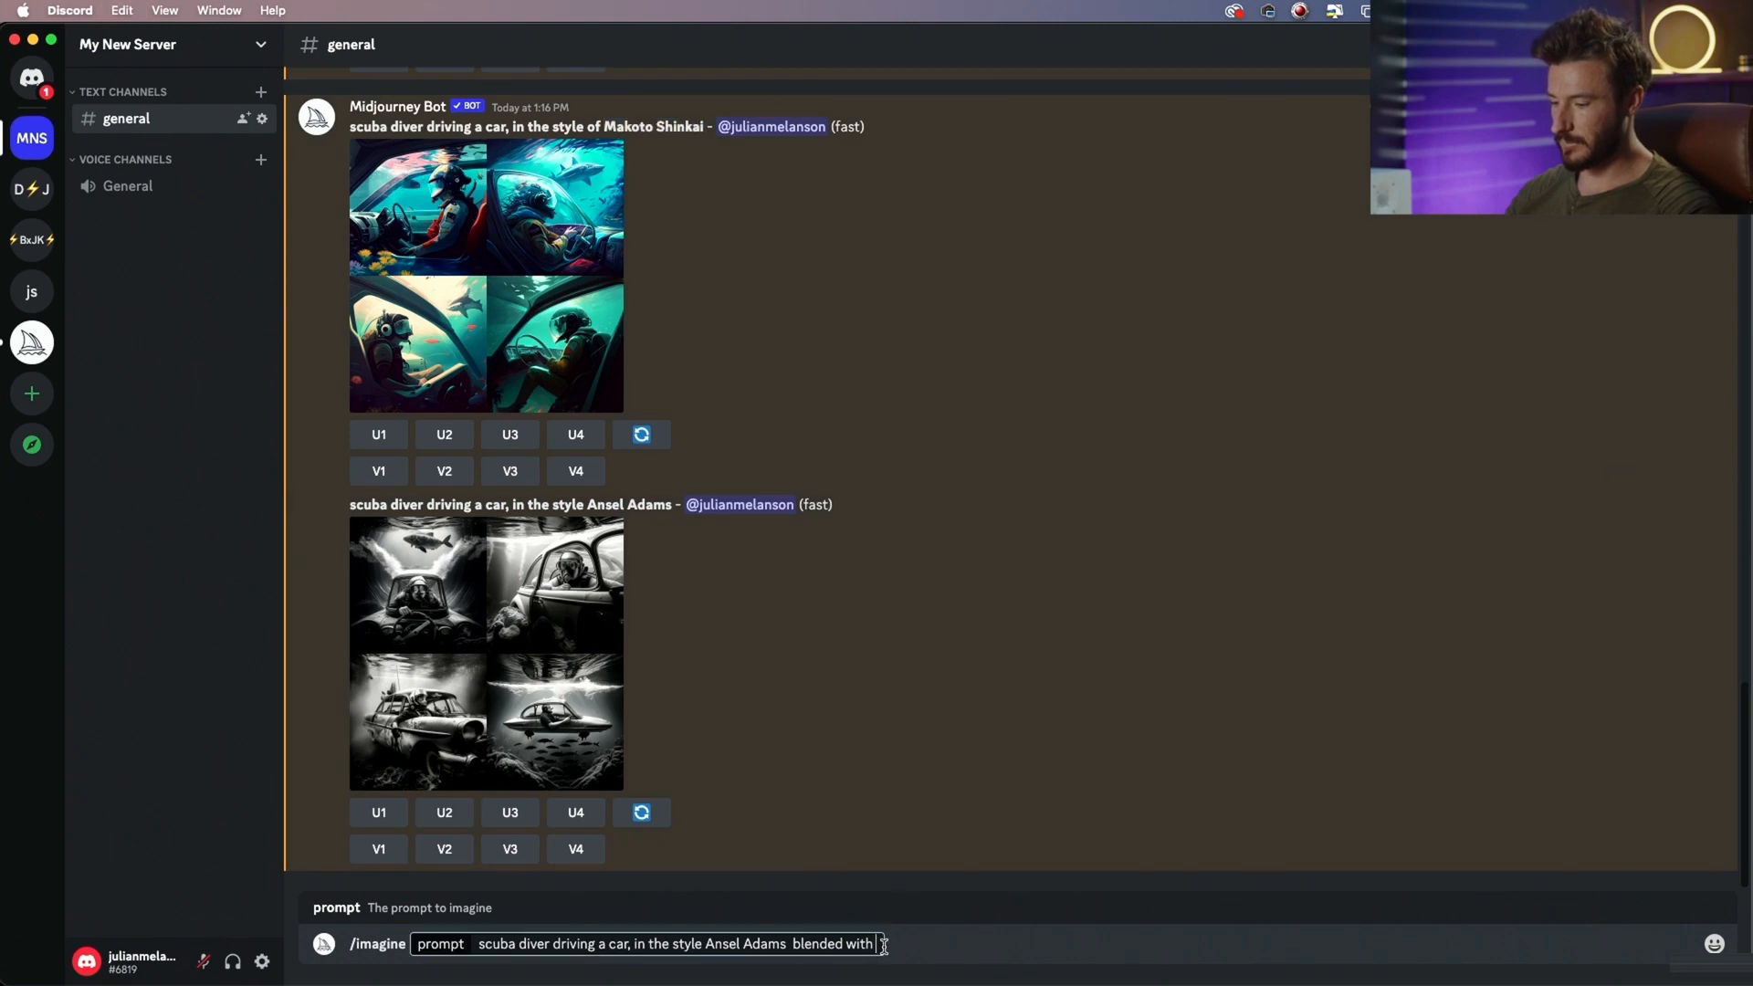
{"action": "key", "text": "super+v"}
{"action": "key", "text": "Return"}
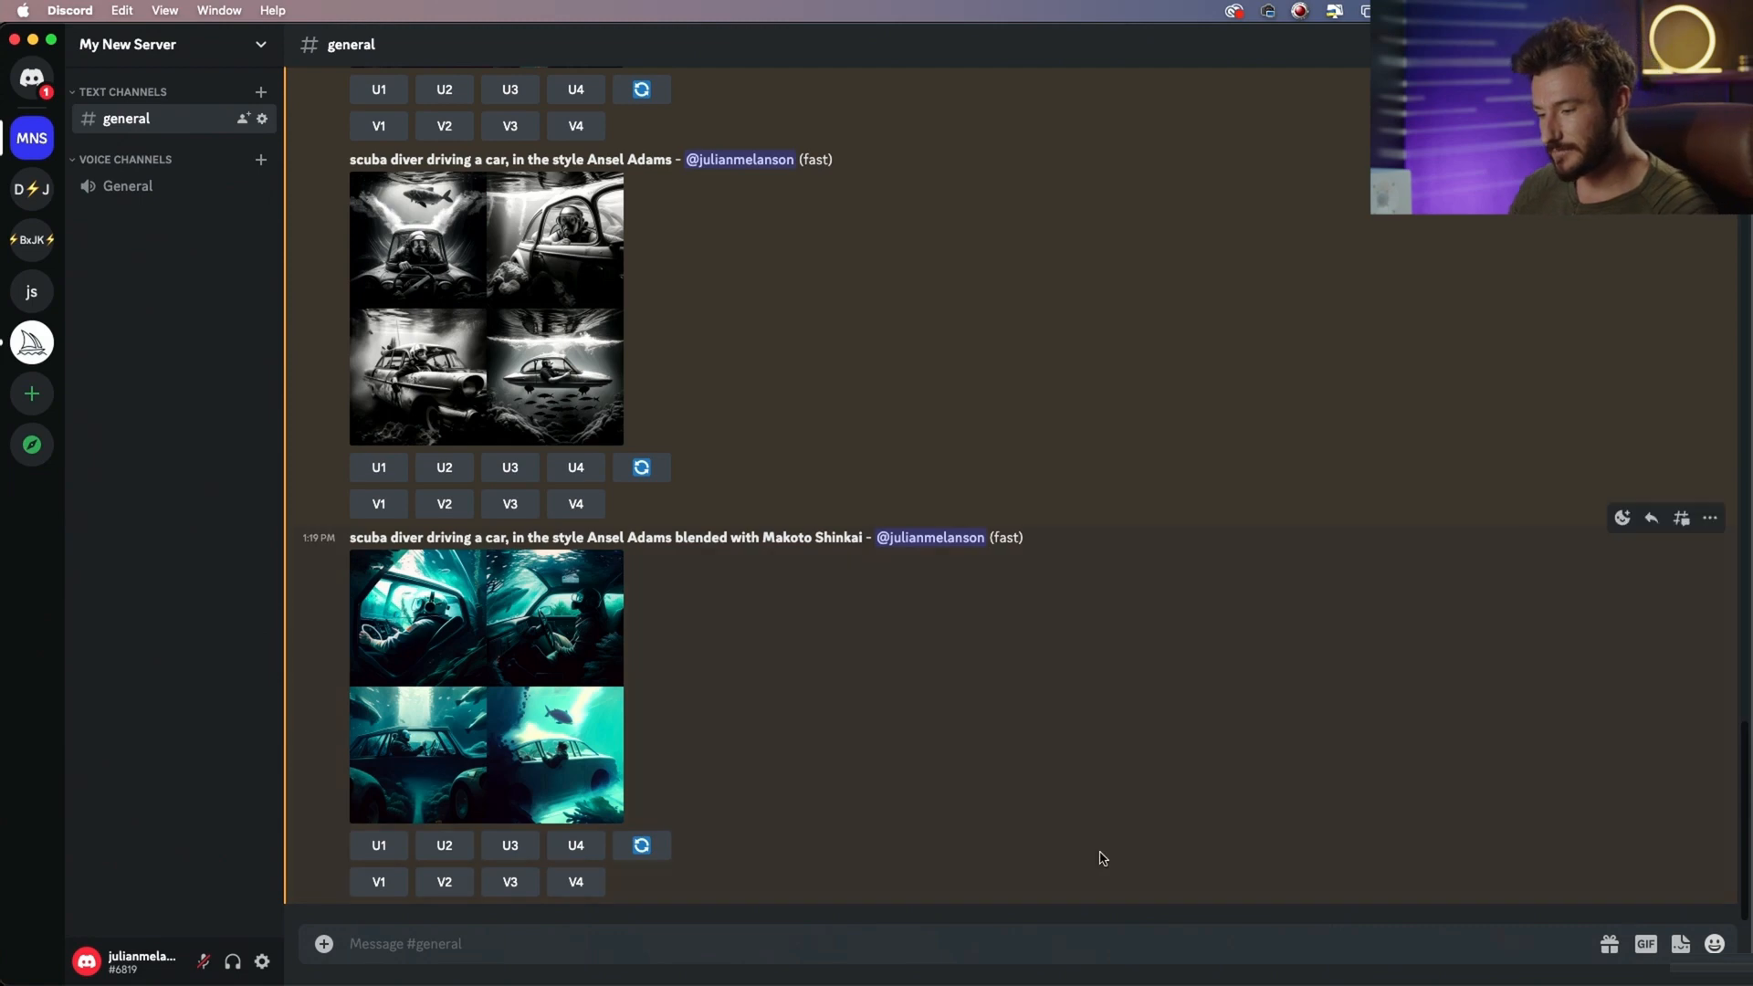
Compare the Makoto Shinkai, Ansel Adams and blended-style grids in the channel, and view the blended grid enlarged
{"action": "scroll", "coordinate": [610, 637], "scroll_direction": "up", "scroll_amount": 2}
{"action": "scroll", "coordinate": [610, 637], "scroll_direction": "up", "scroll_amount": 3}
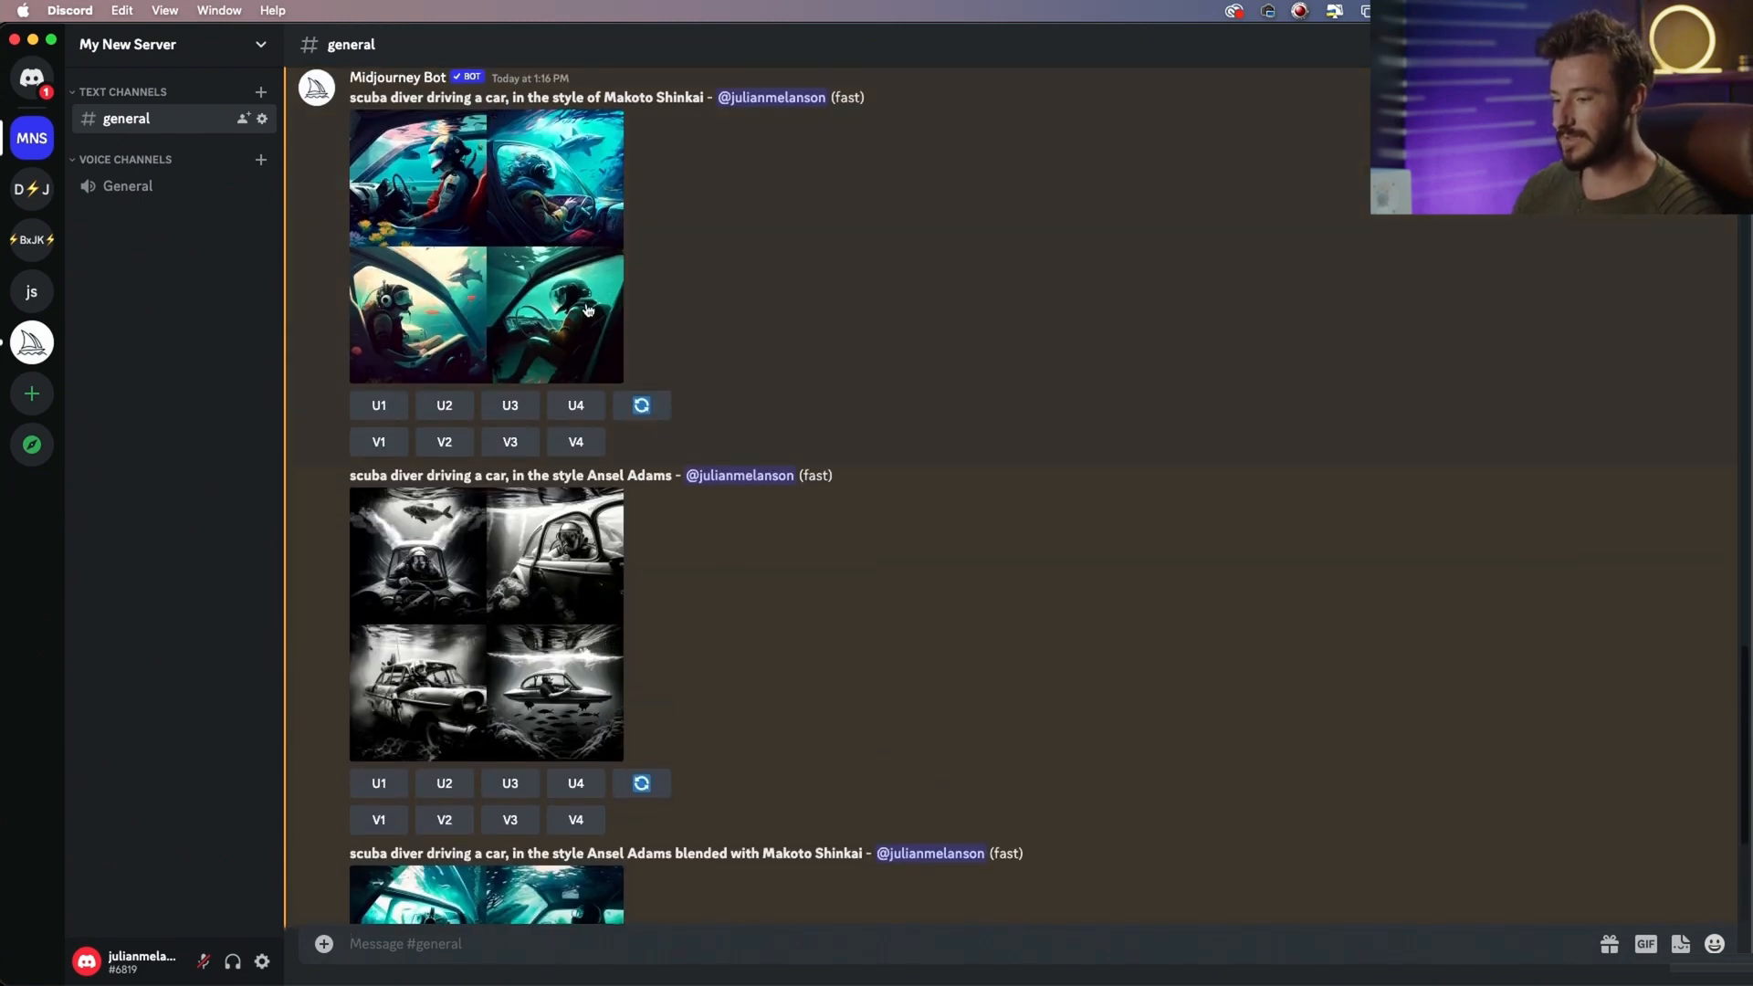
{"action": "scroll", "coordinate": [639, 456], "scroll_direction": "down", "scroll_amount": 1}
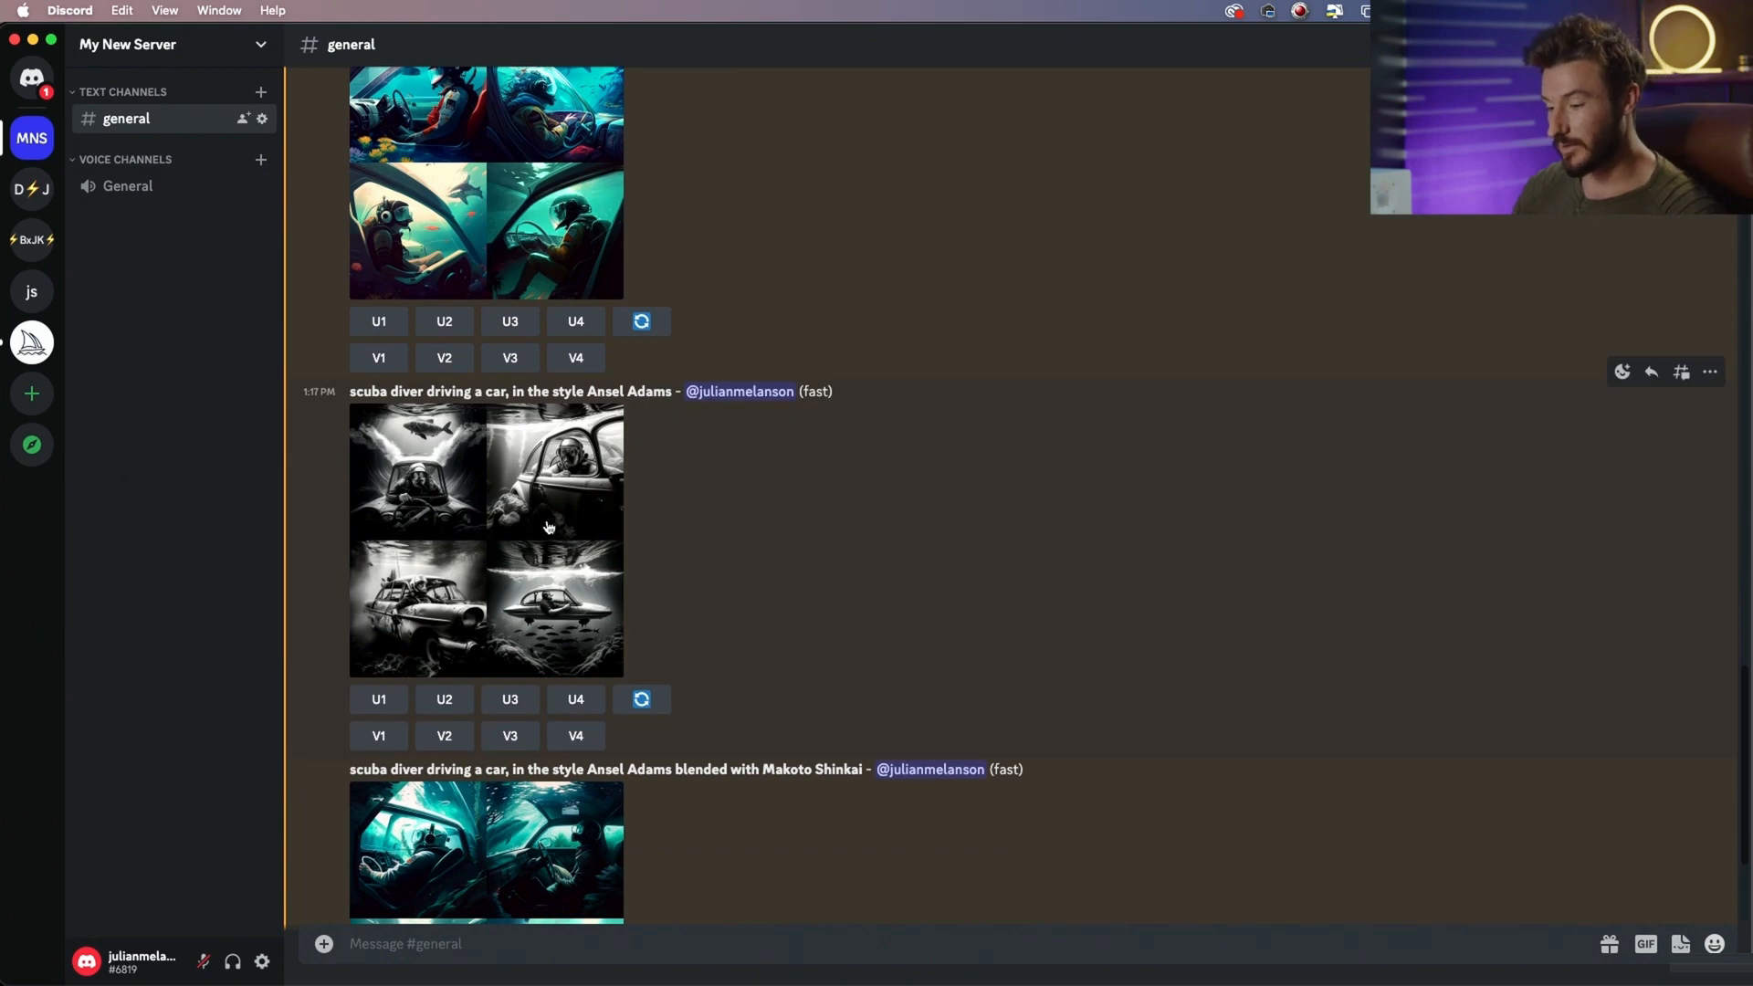
{"action": "scroll", "coordinate": [547, 527], "scroll_direction": "down", "scroll_amount": 3}
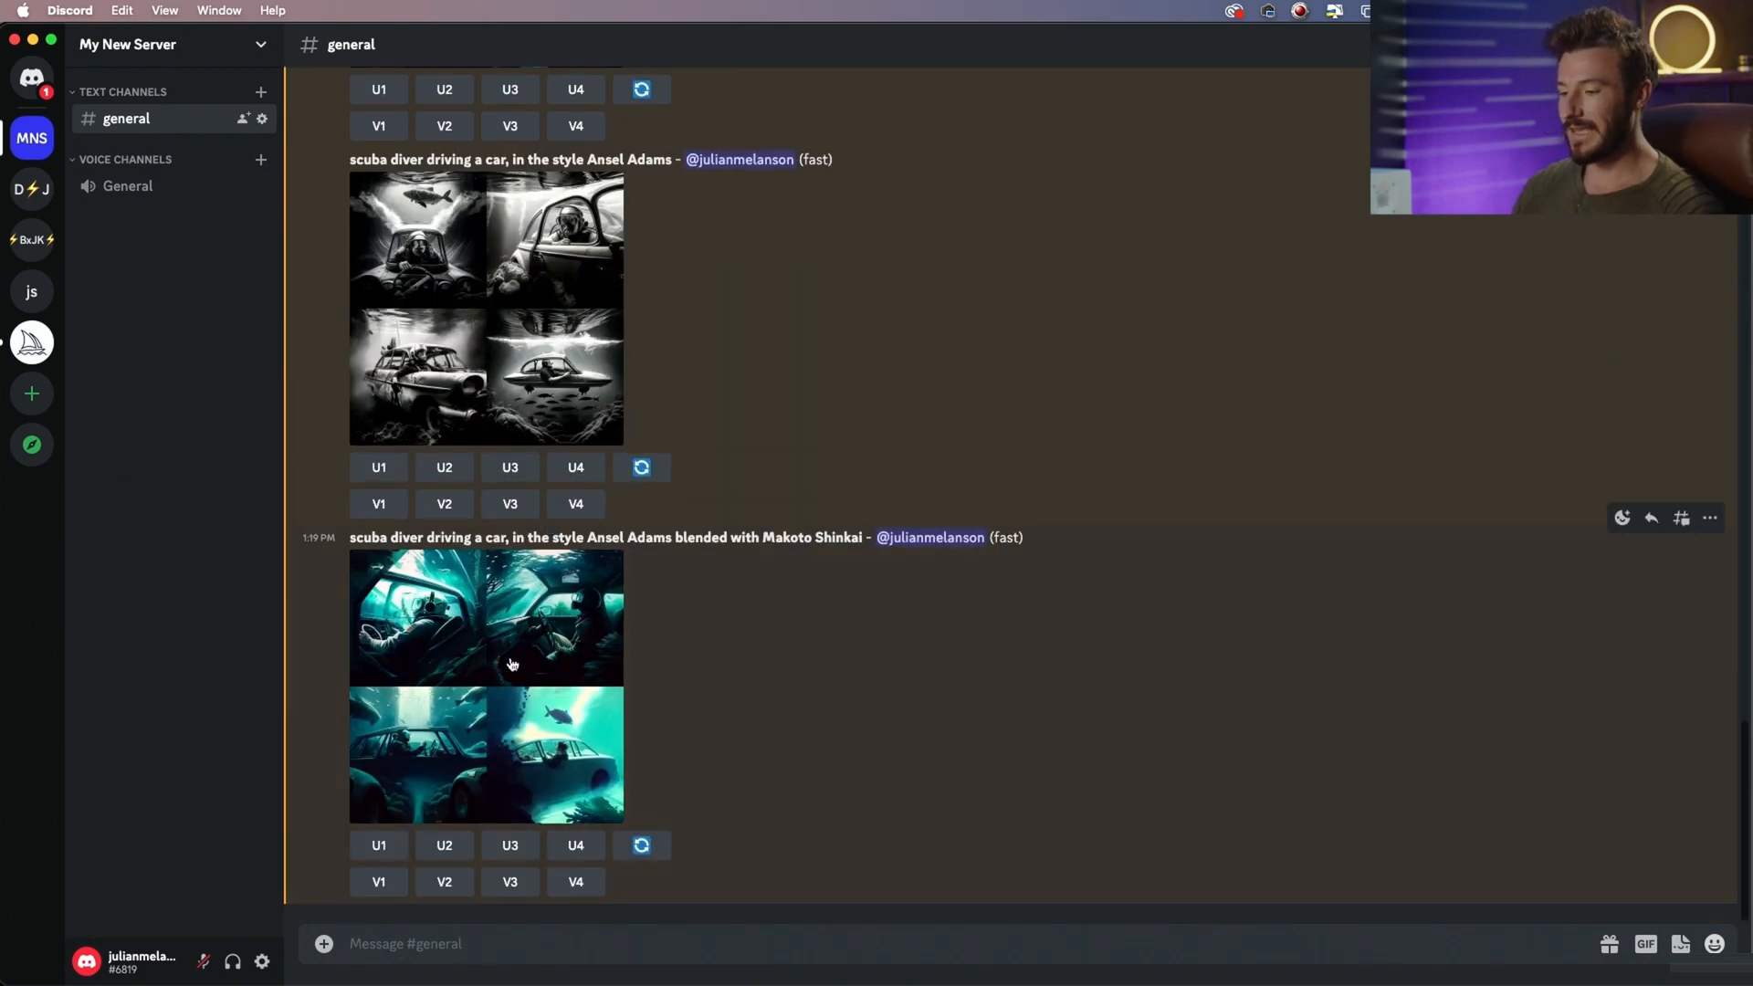
{"action": "left_click", "coordinate": [503, 657]}
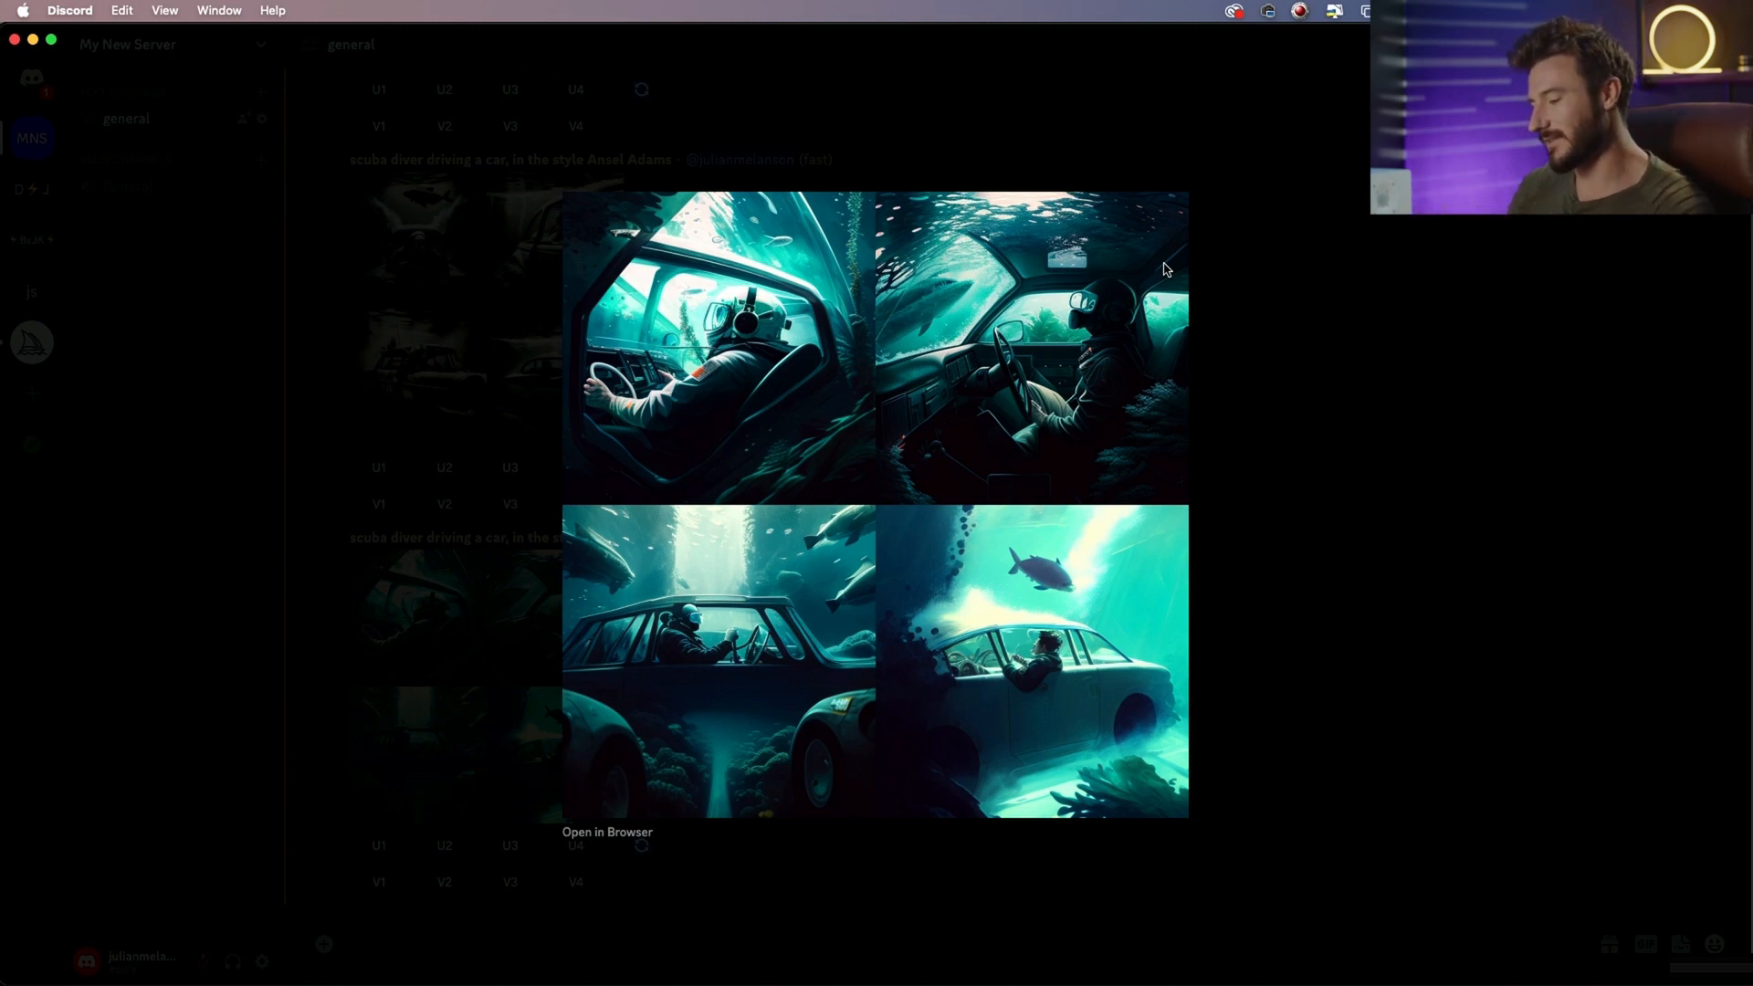
{"action": "left_click", "coordinate": [1249, 289]}
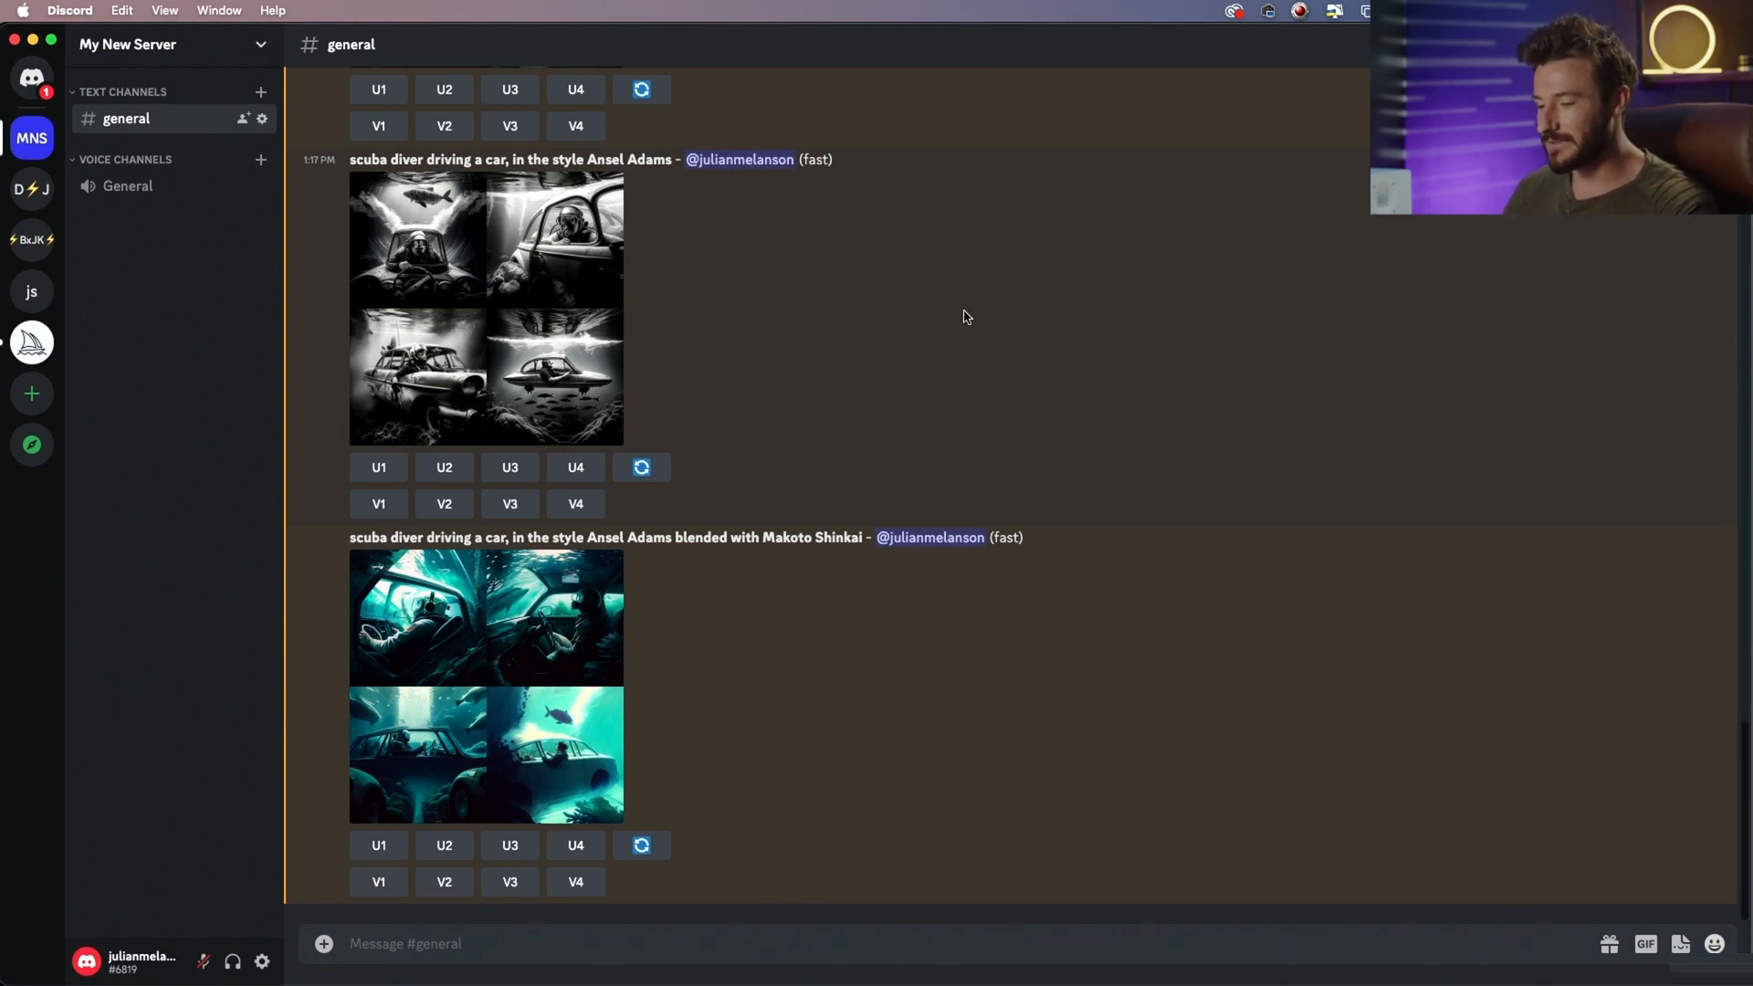
Switch to the Ansel Adams image results in Safari
{"action": "key", "text": "super+Tab"}
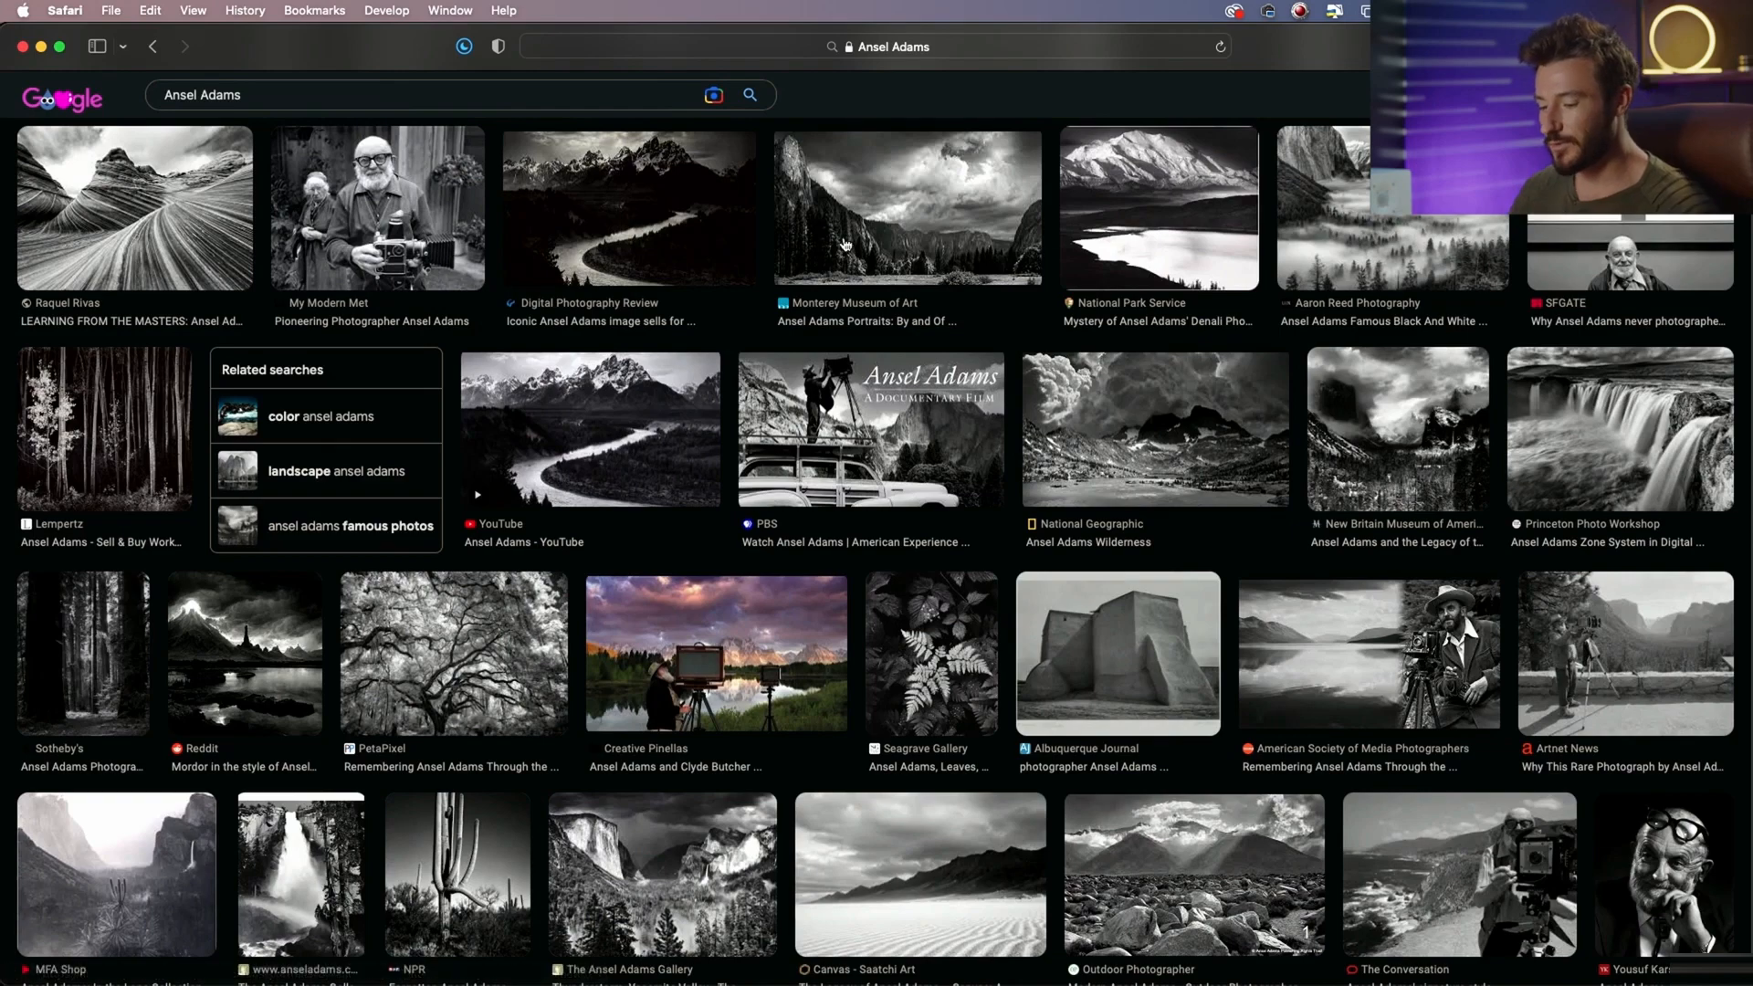